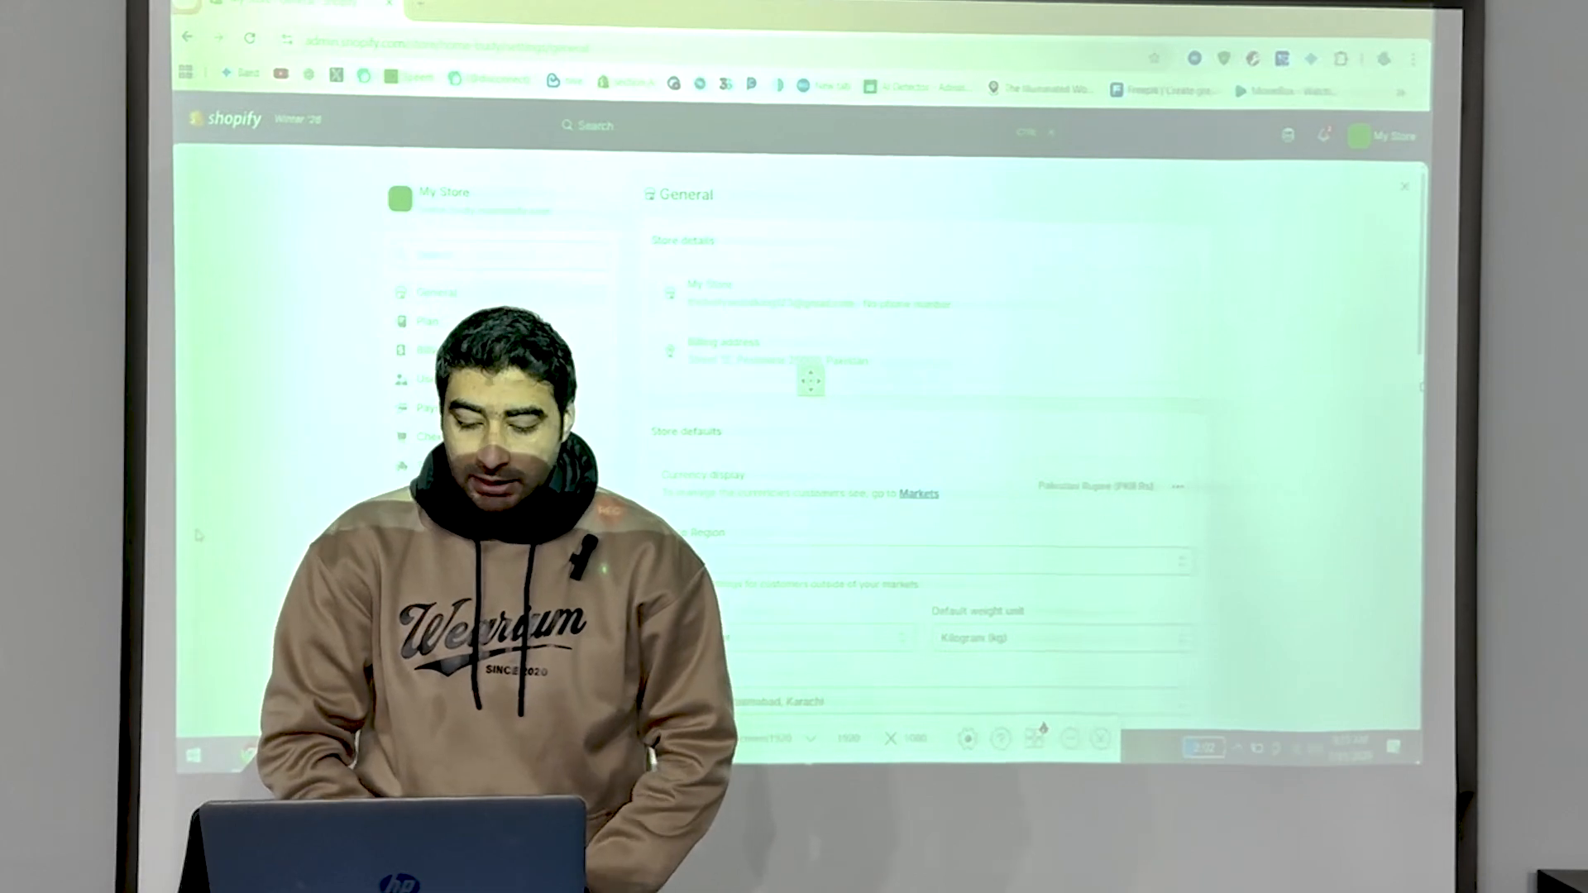
Step: Leave the General store settings and return to the admin home page
scroll(811, 380, down, 3)
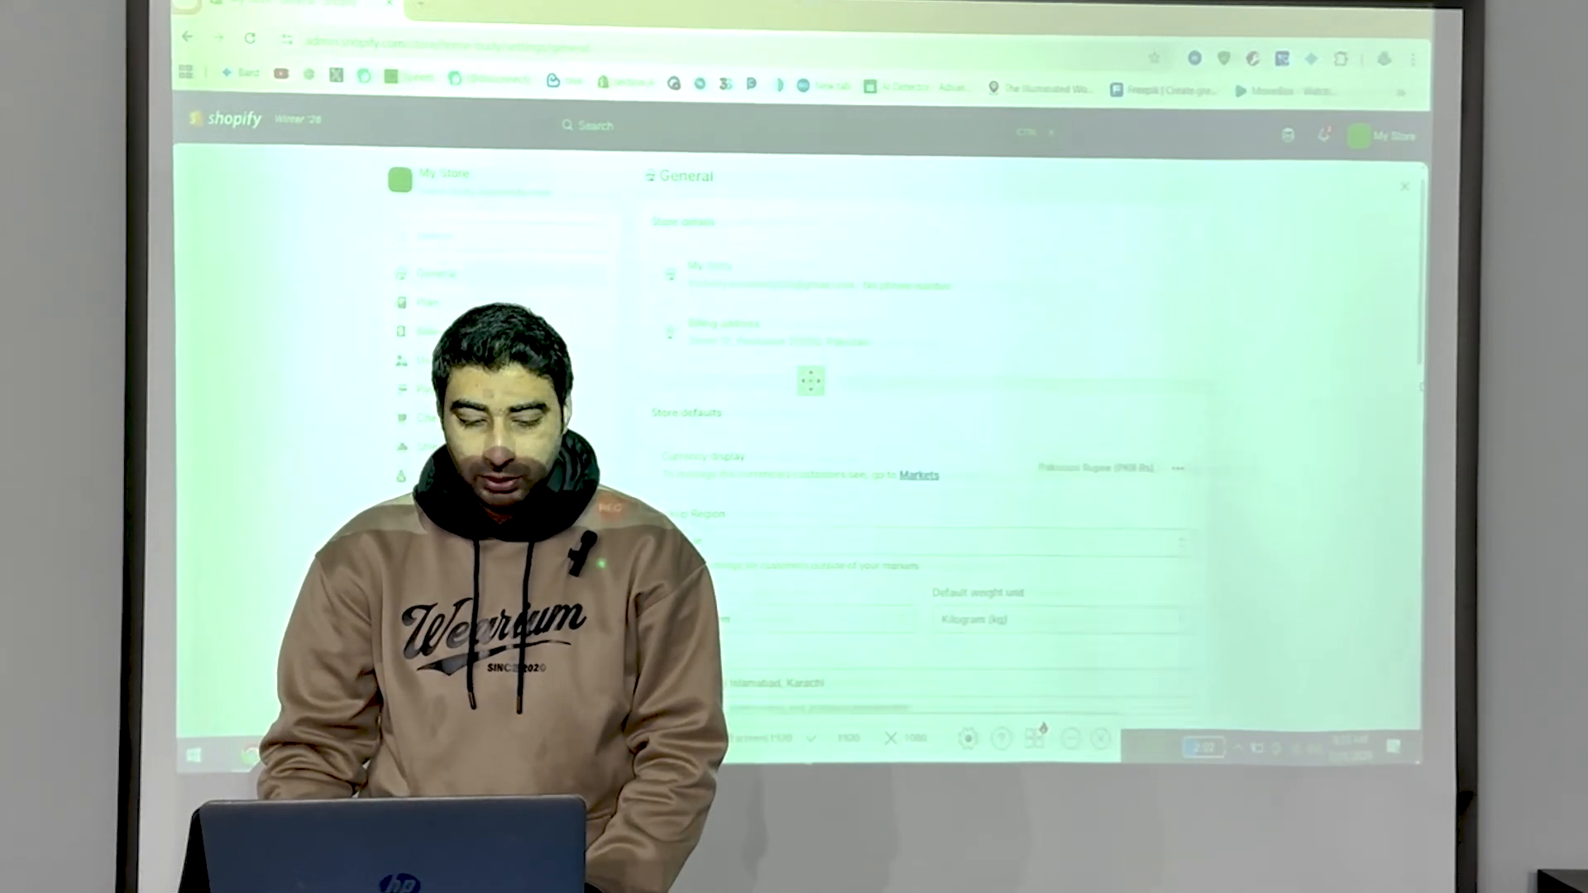
click(255, 124)
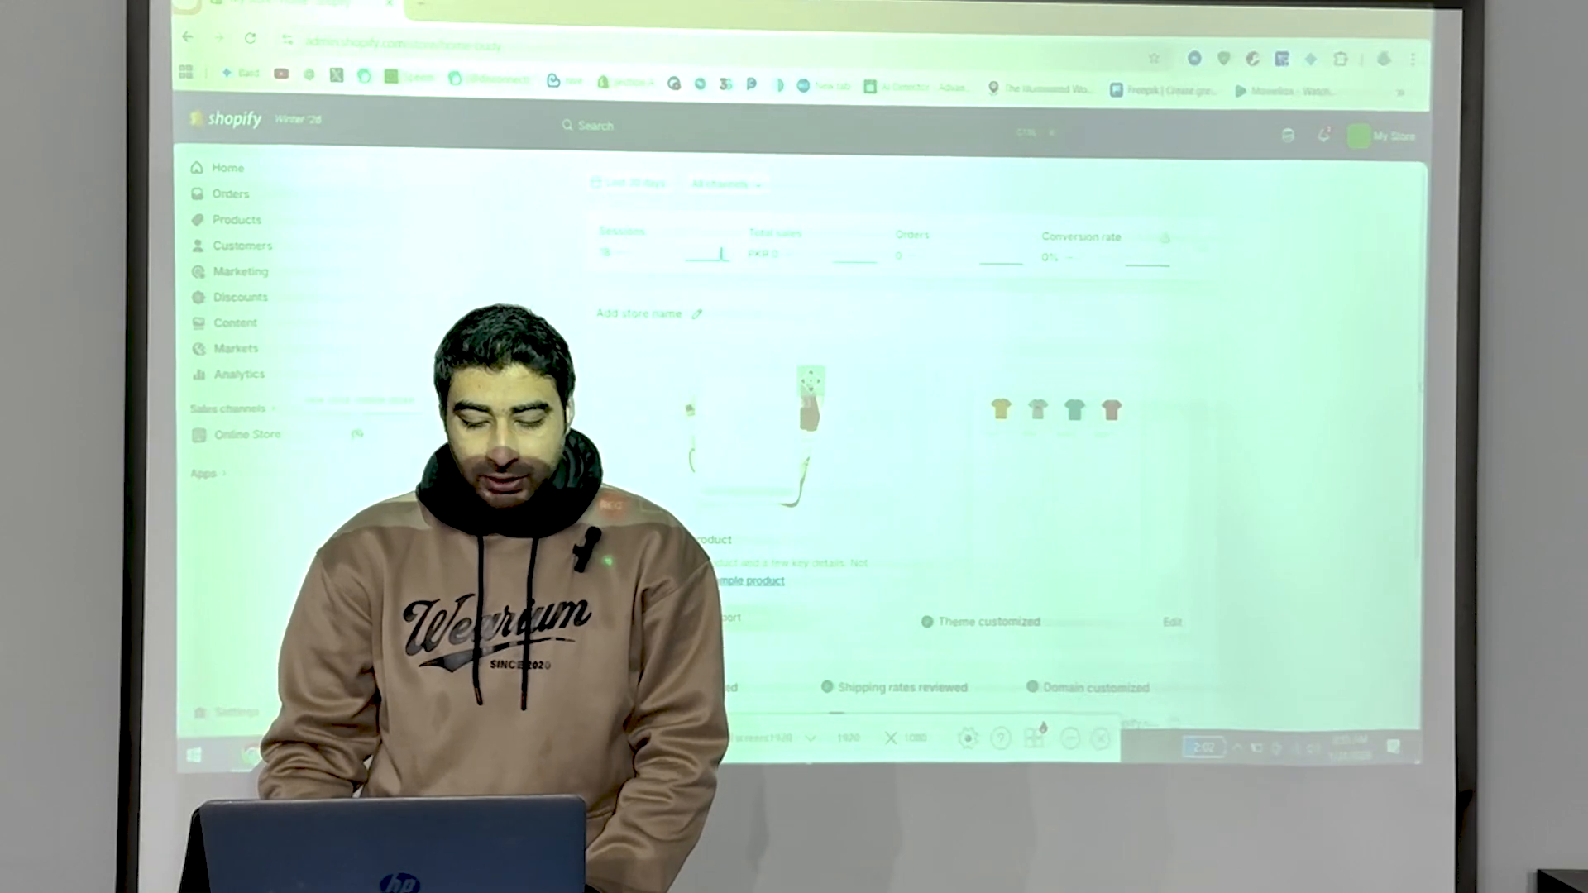
click(372, 438)
click(308, 4)
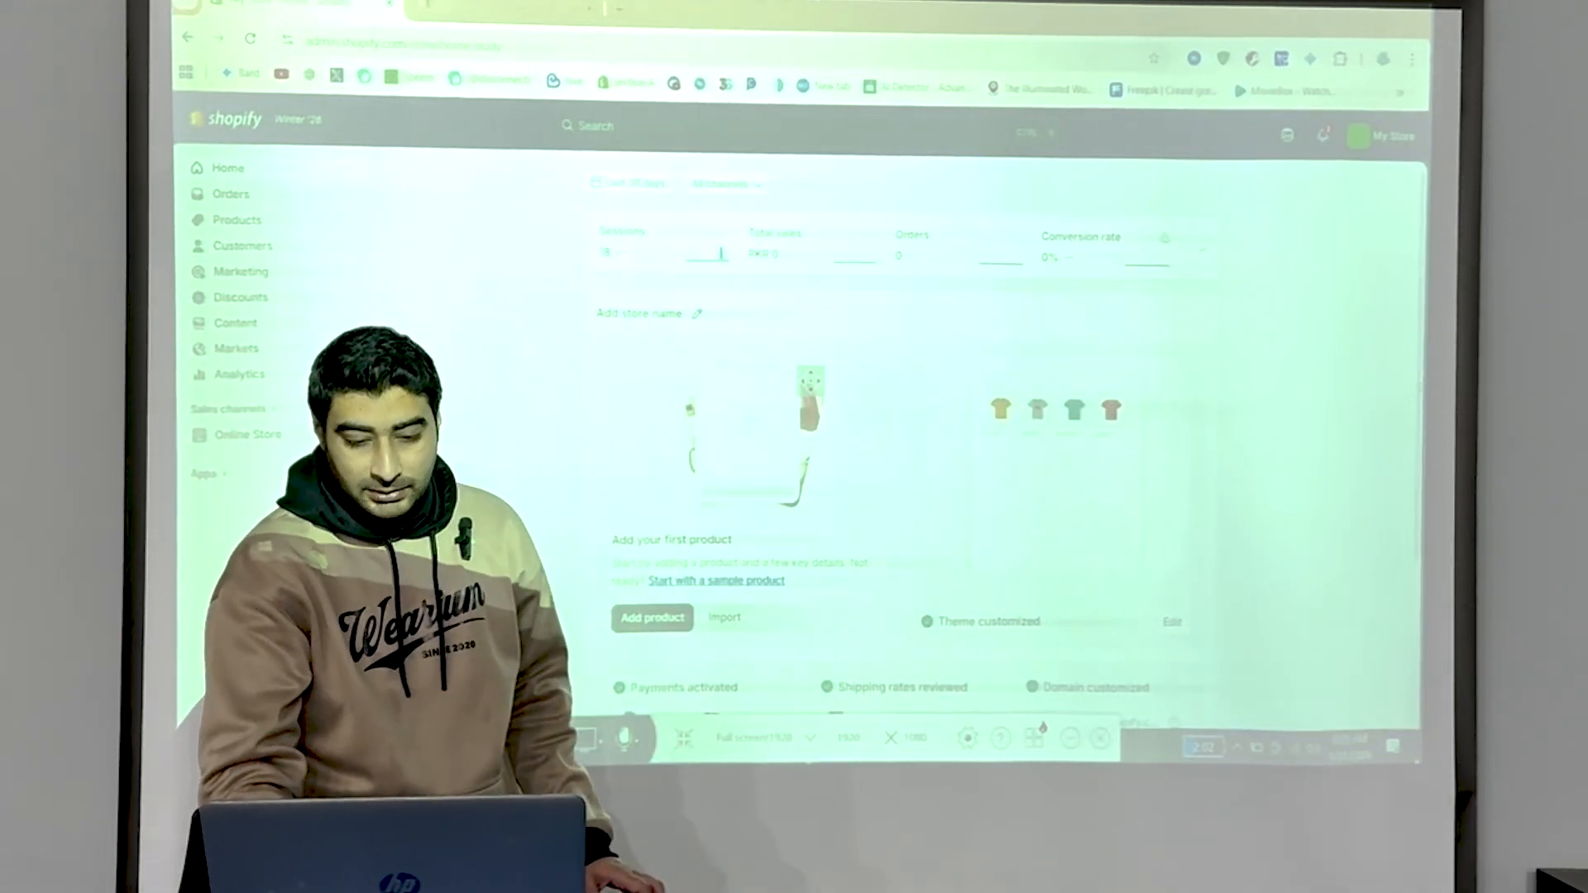
click(527, 739)
drag(796, 13, 1032, 23)
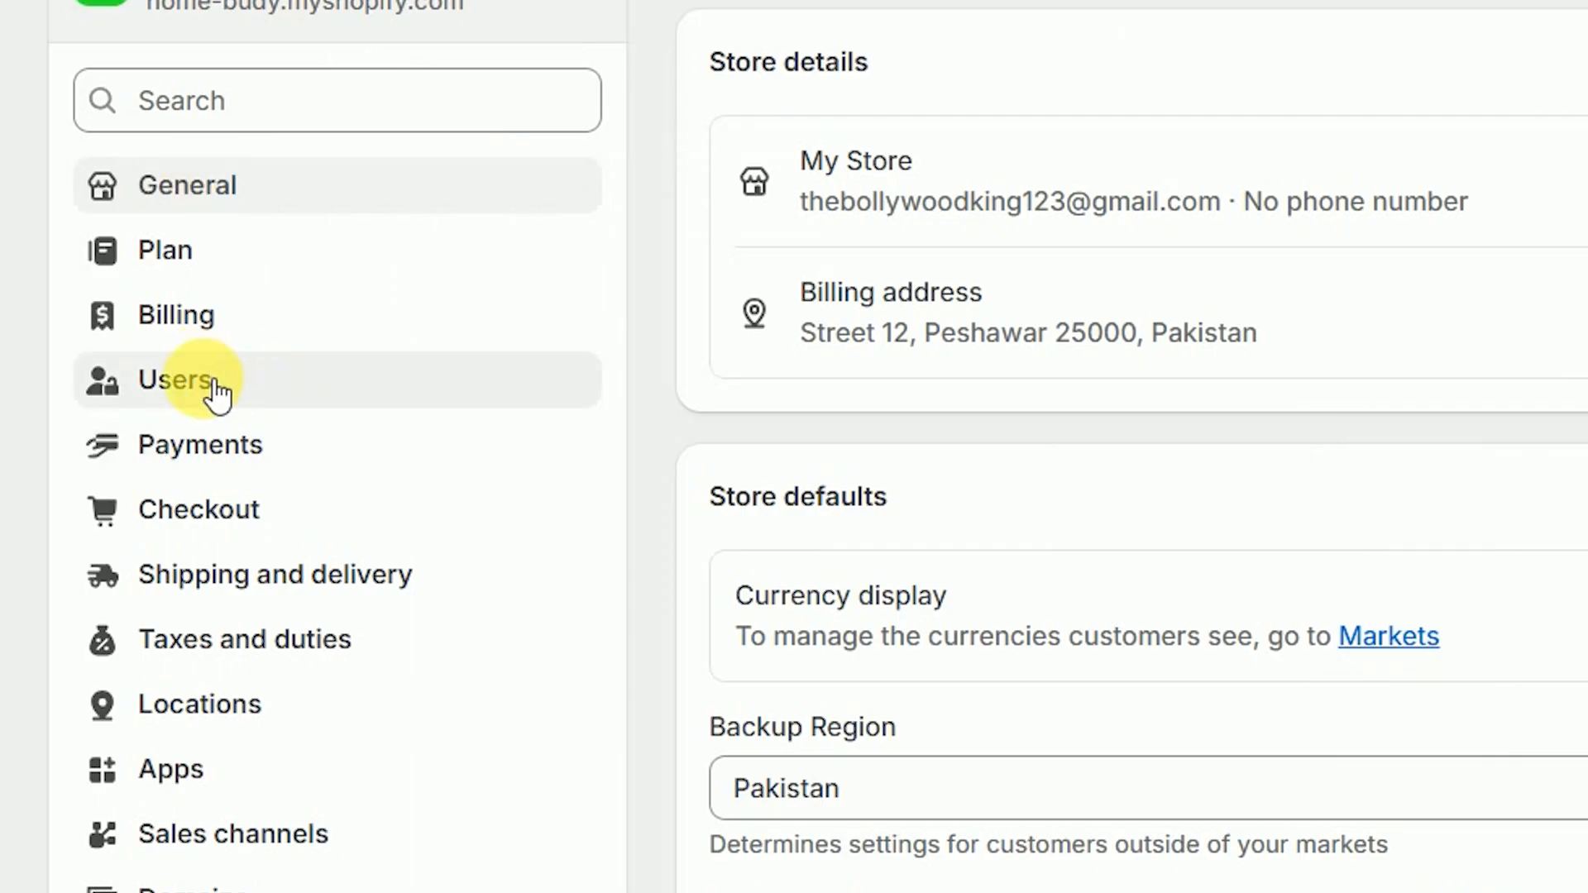
Step: Look through the Users, Payments, Checkout, Taxes and duties, Locations and Domains sections of the store settings
click(231, 407)
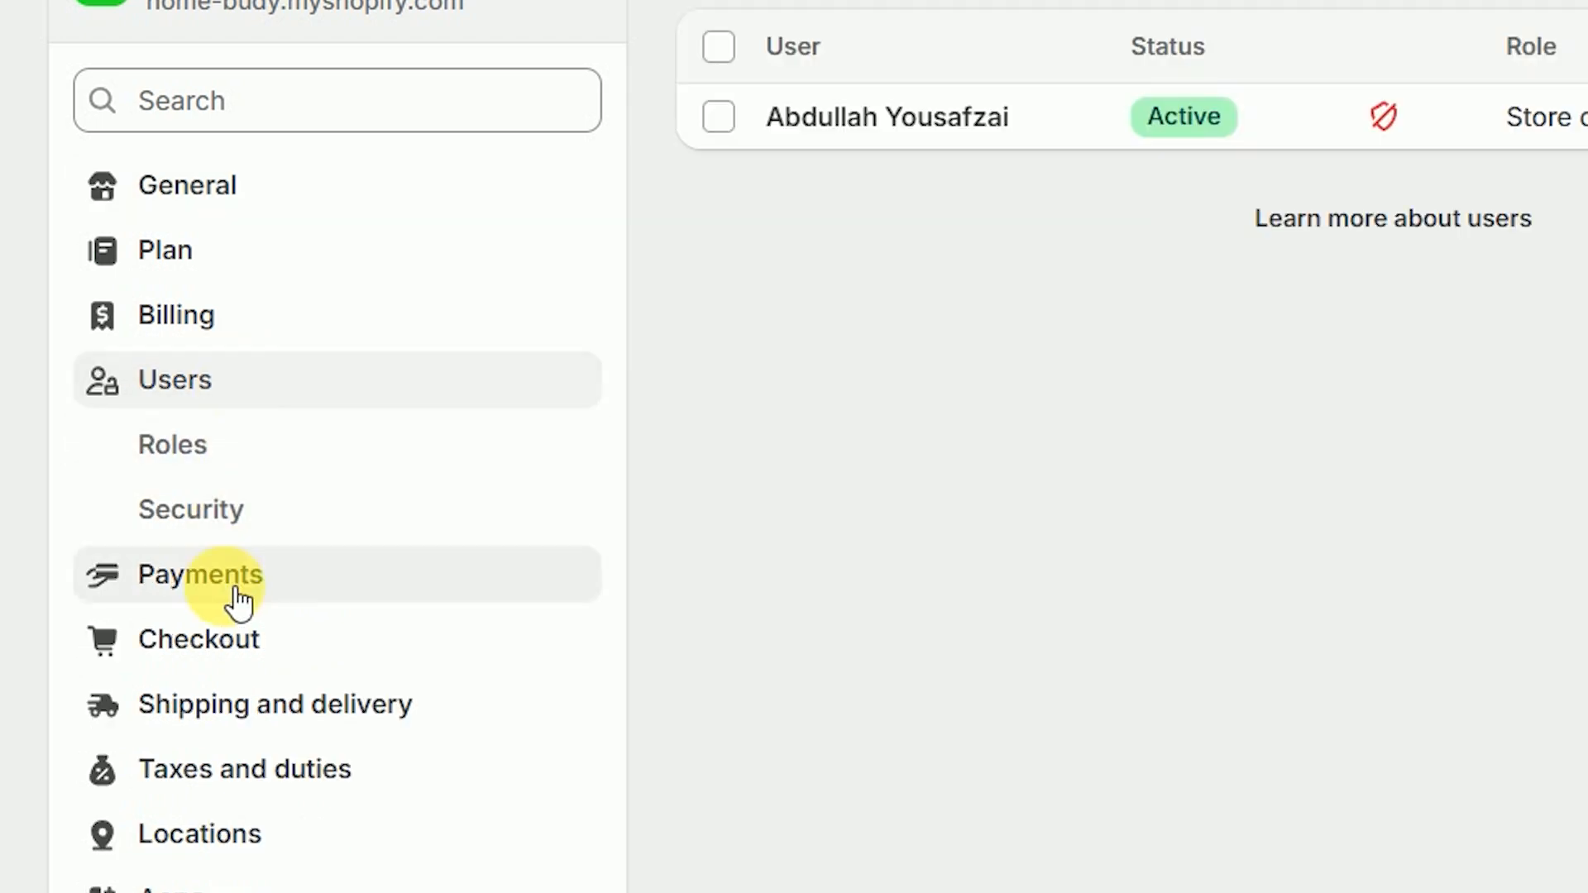
click(237, 595)
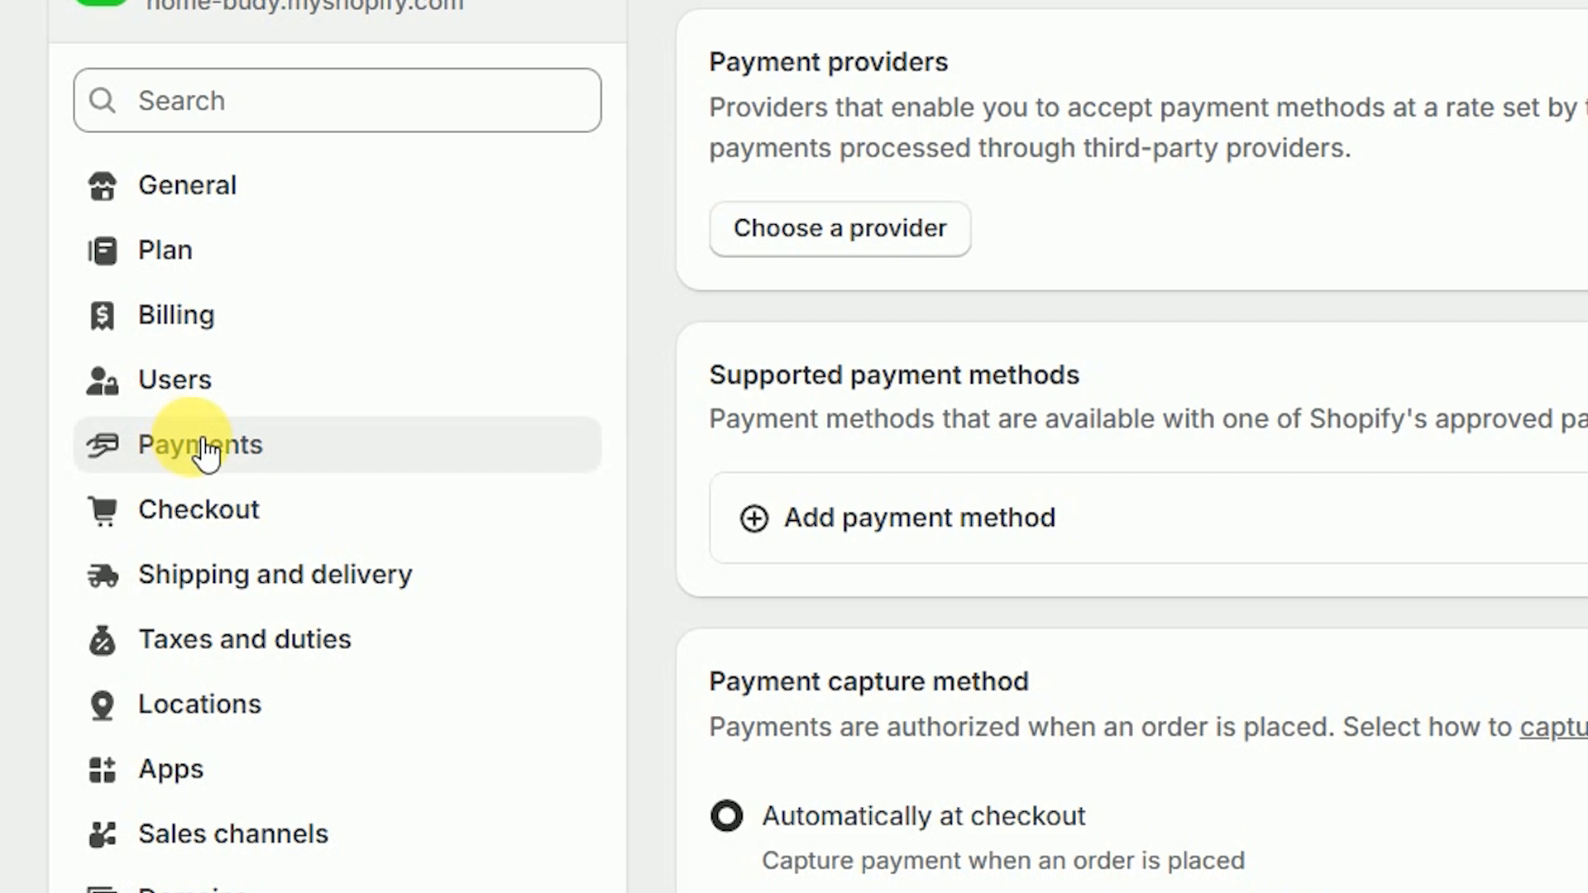
click(213, 635)
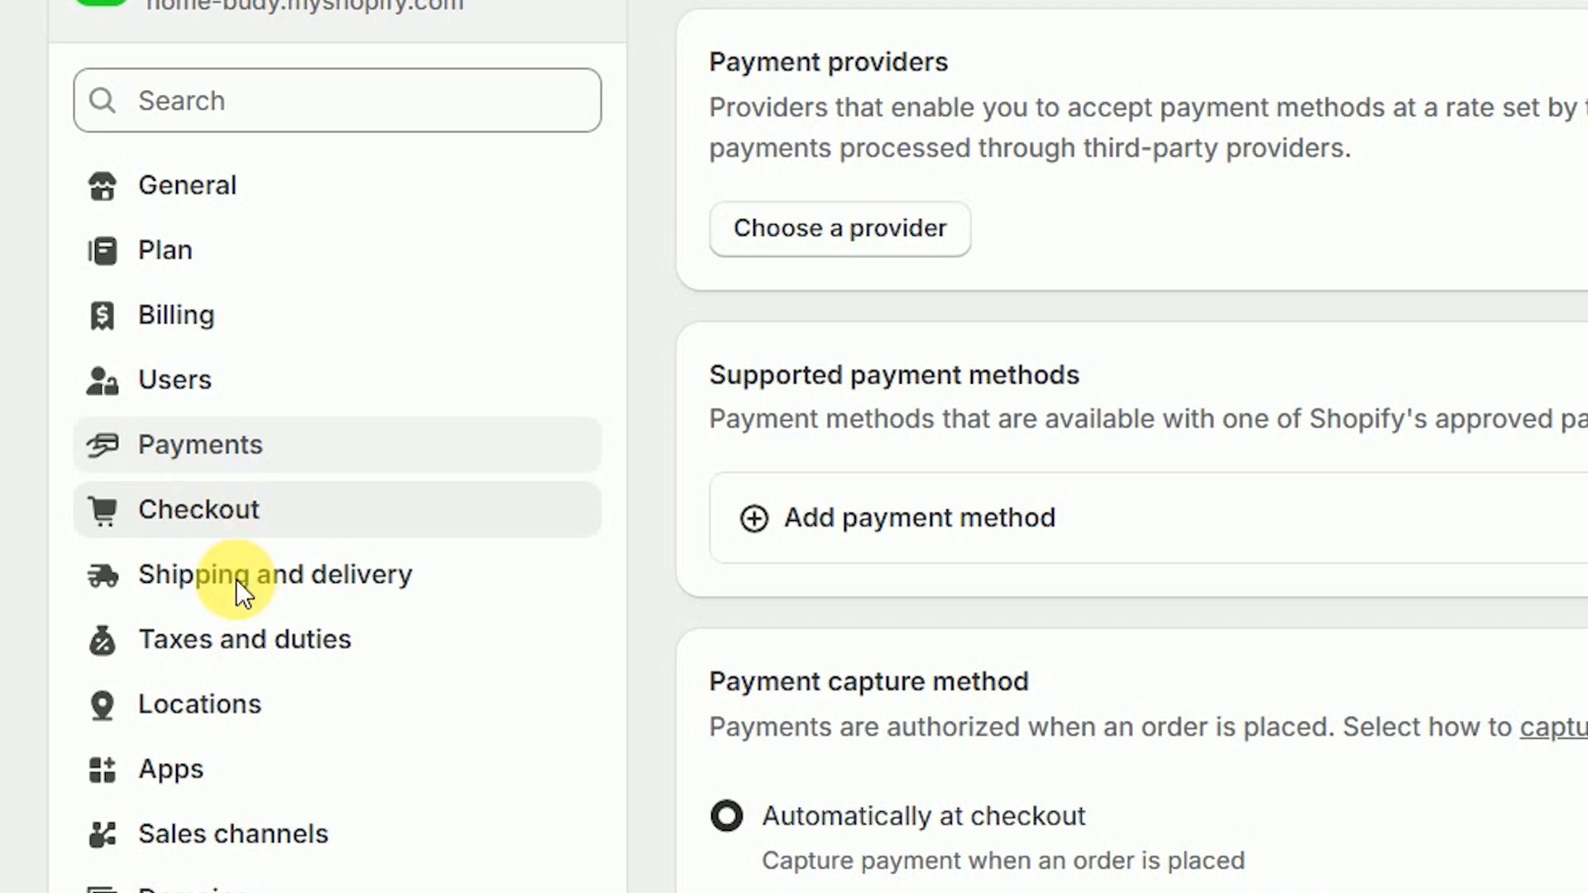
click(281, 653)
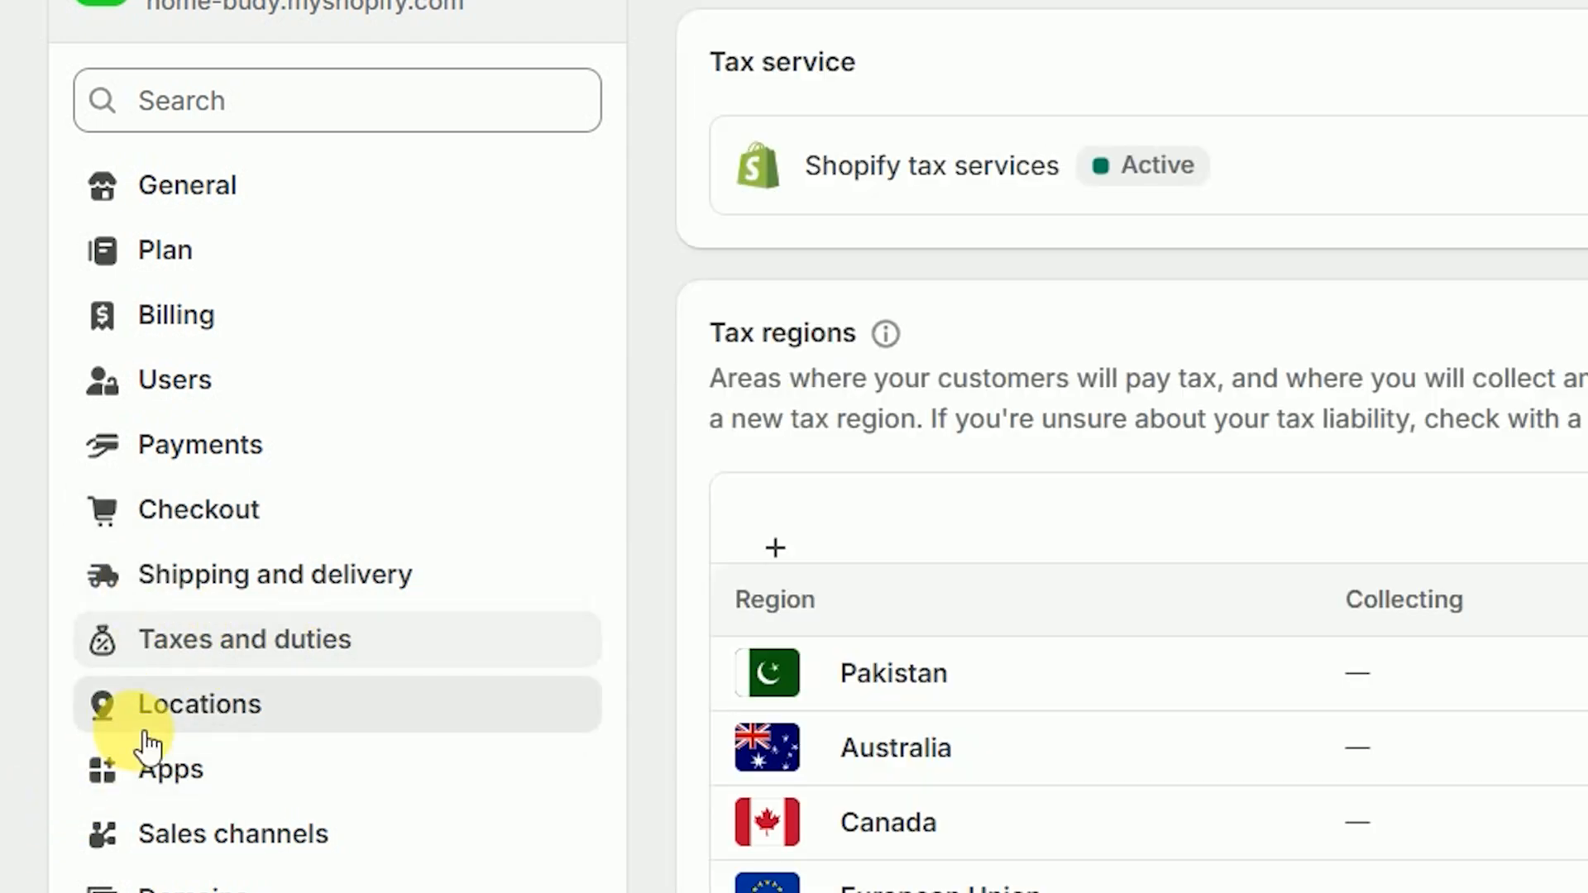
click(137, 731)
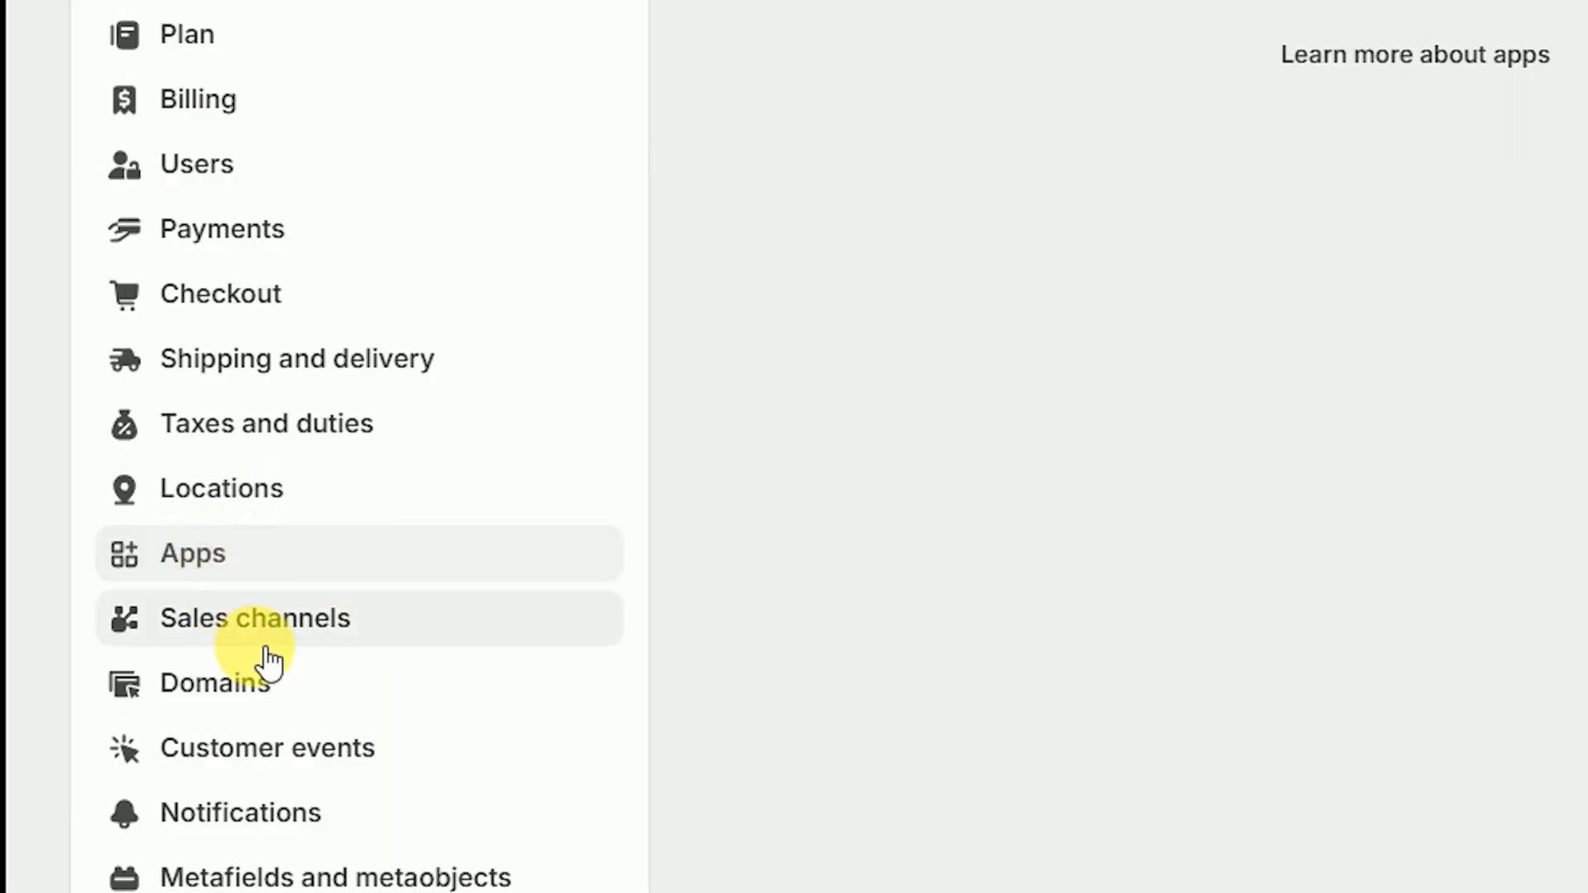
click(266, 674)
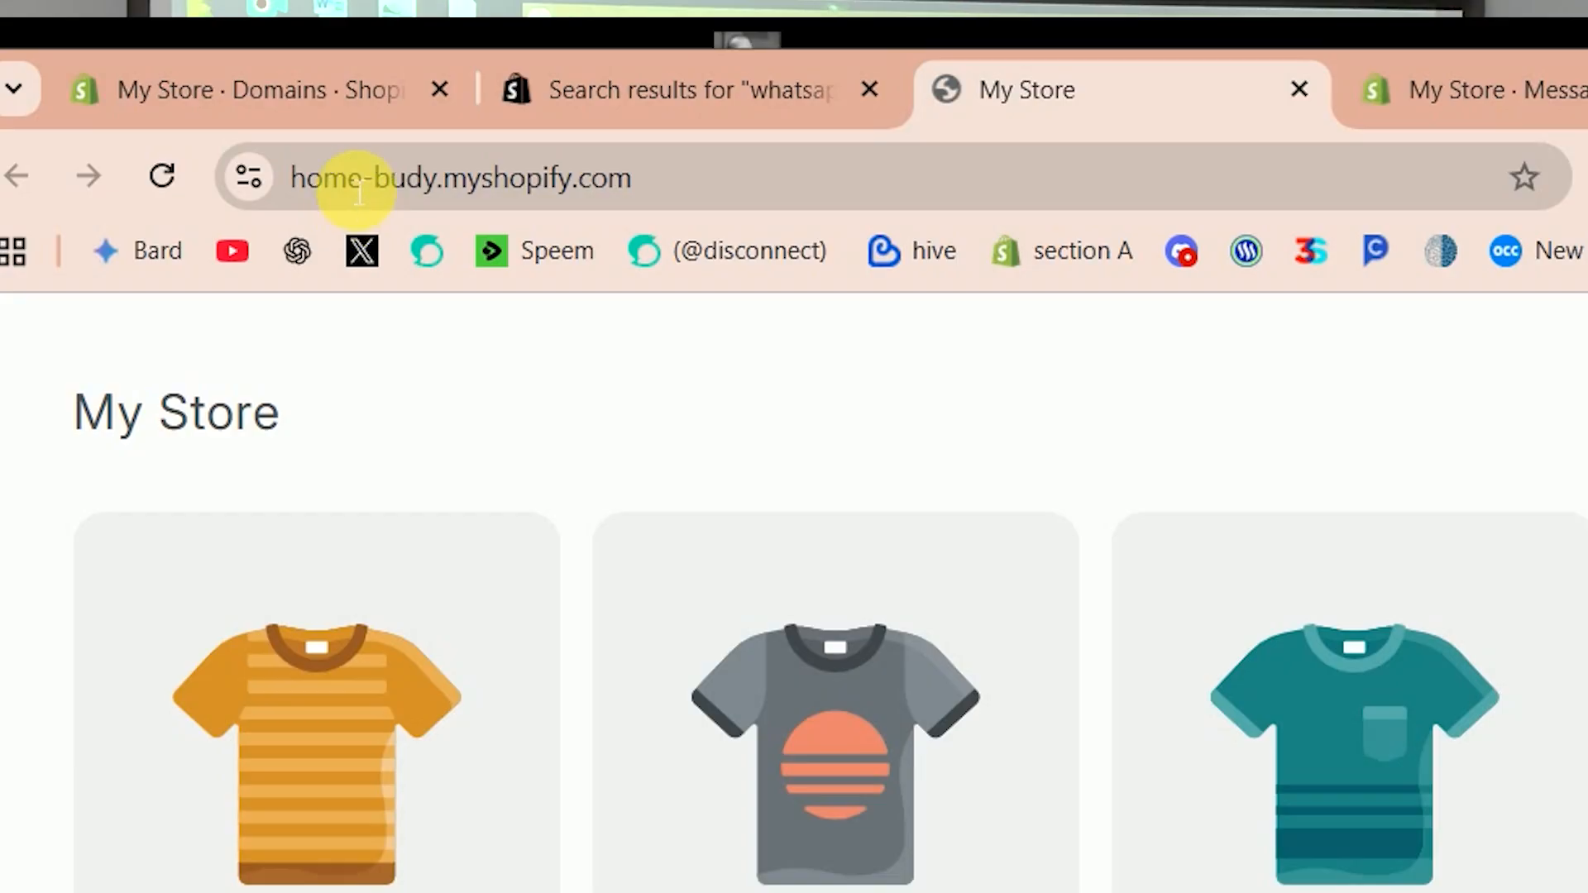
Step: Inspect the storefront's web address, return to the store settings and look over the notification options
click(312, 184)
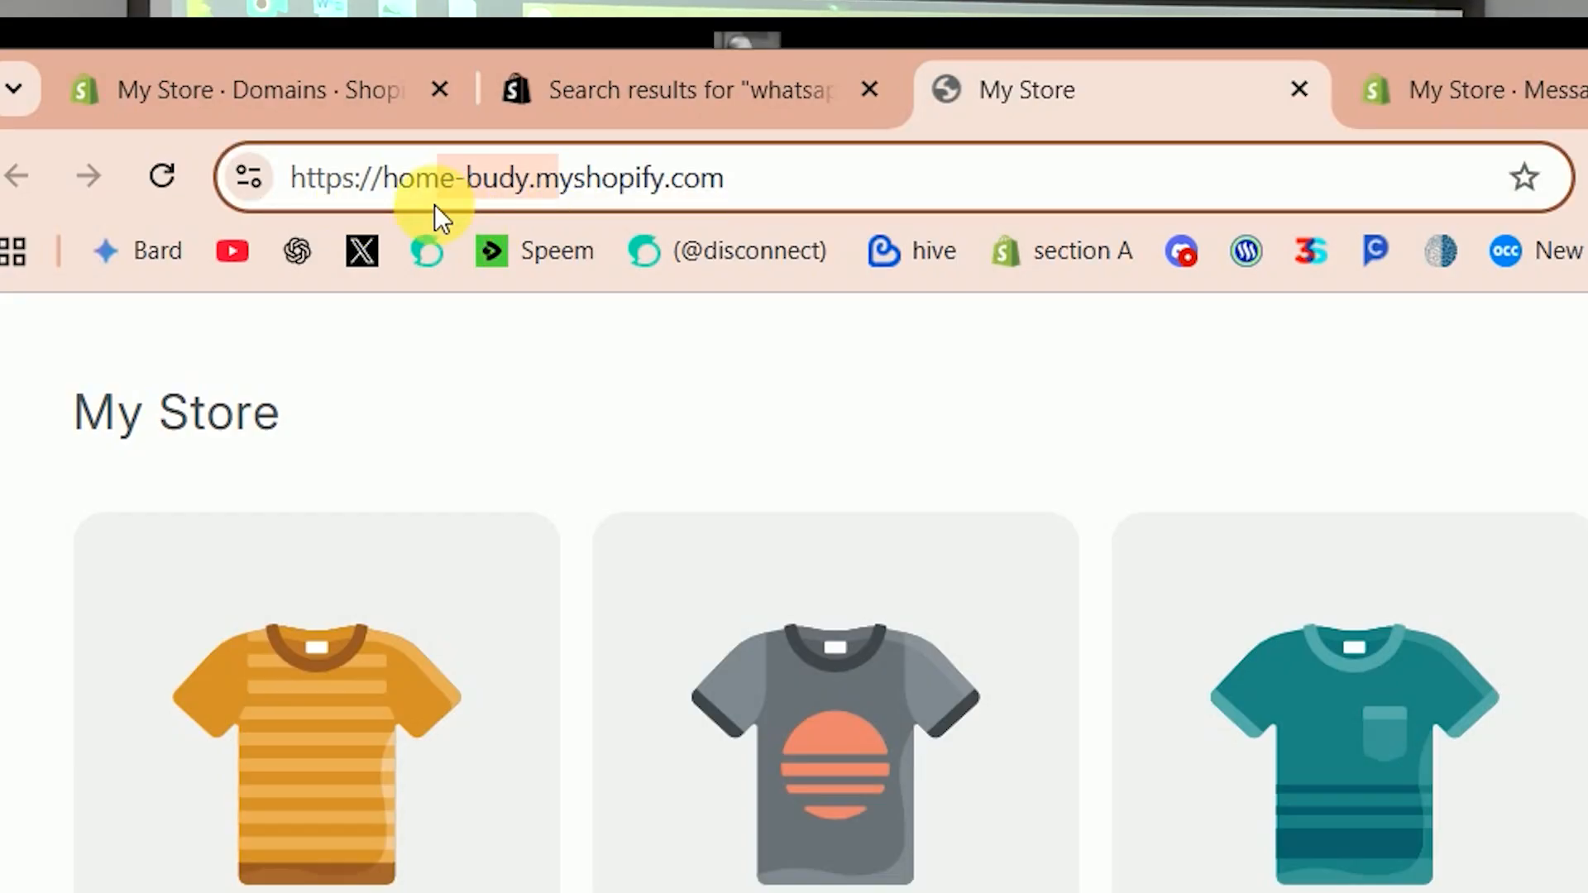
click(180, 92)
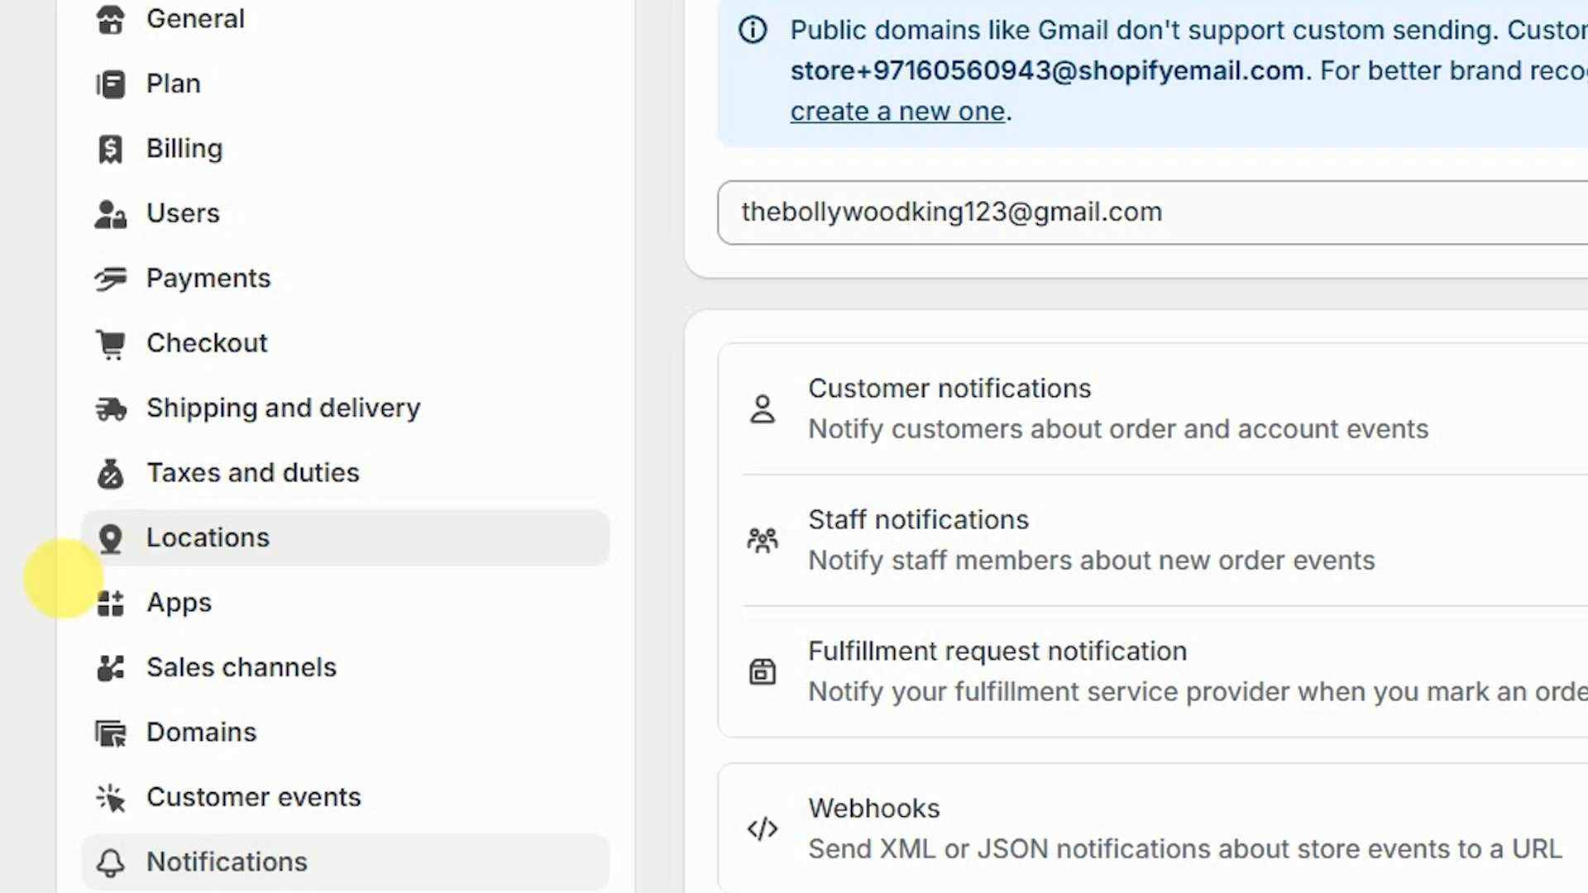
scroll(225, 570, down, 2)
scroll(190, 616, up, 2)
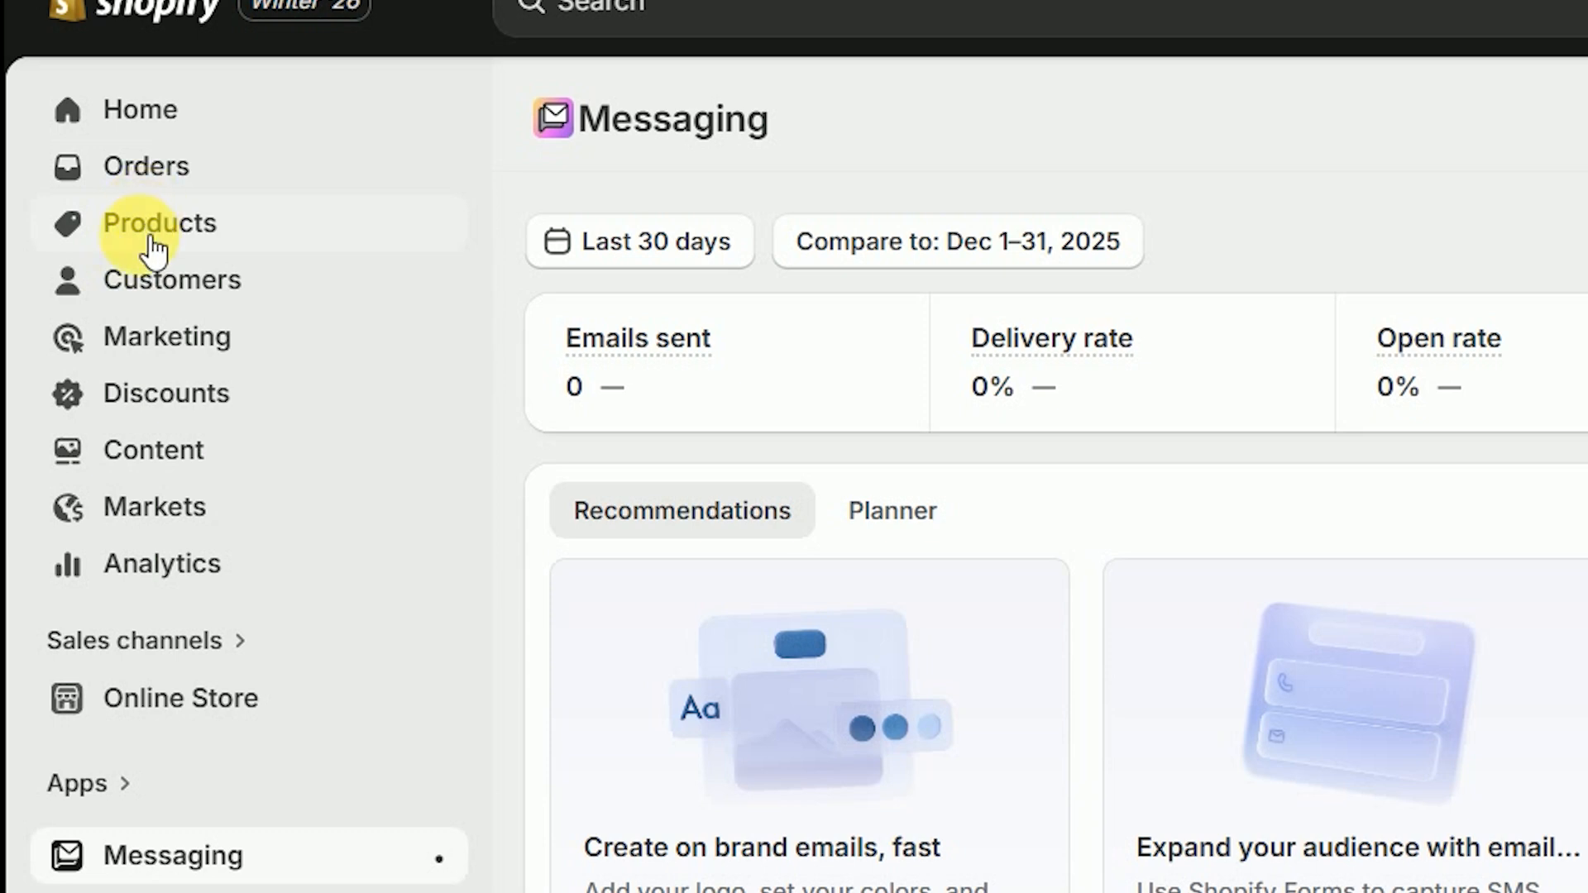
Step: Start a new product from the store's product section and place the cursor in its title
click(157, 246)
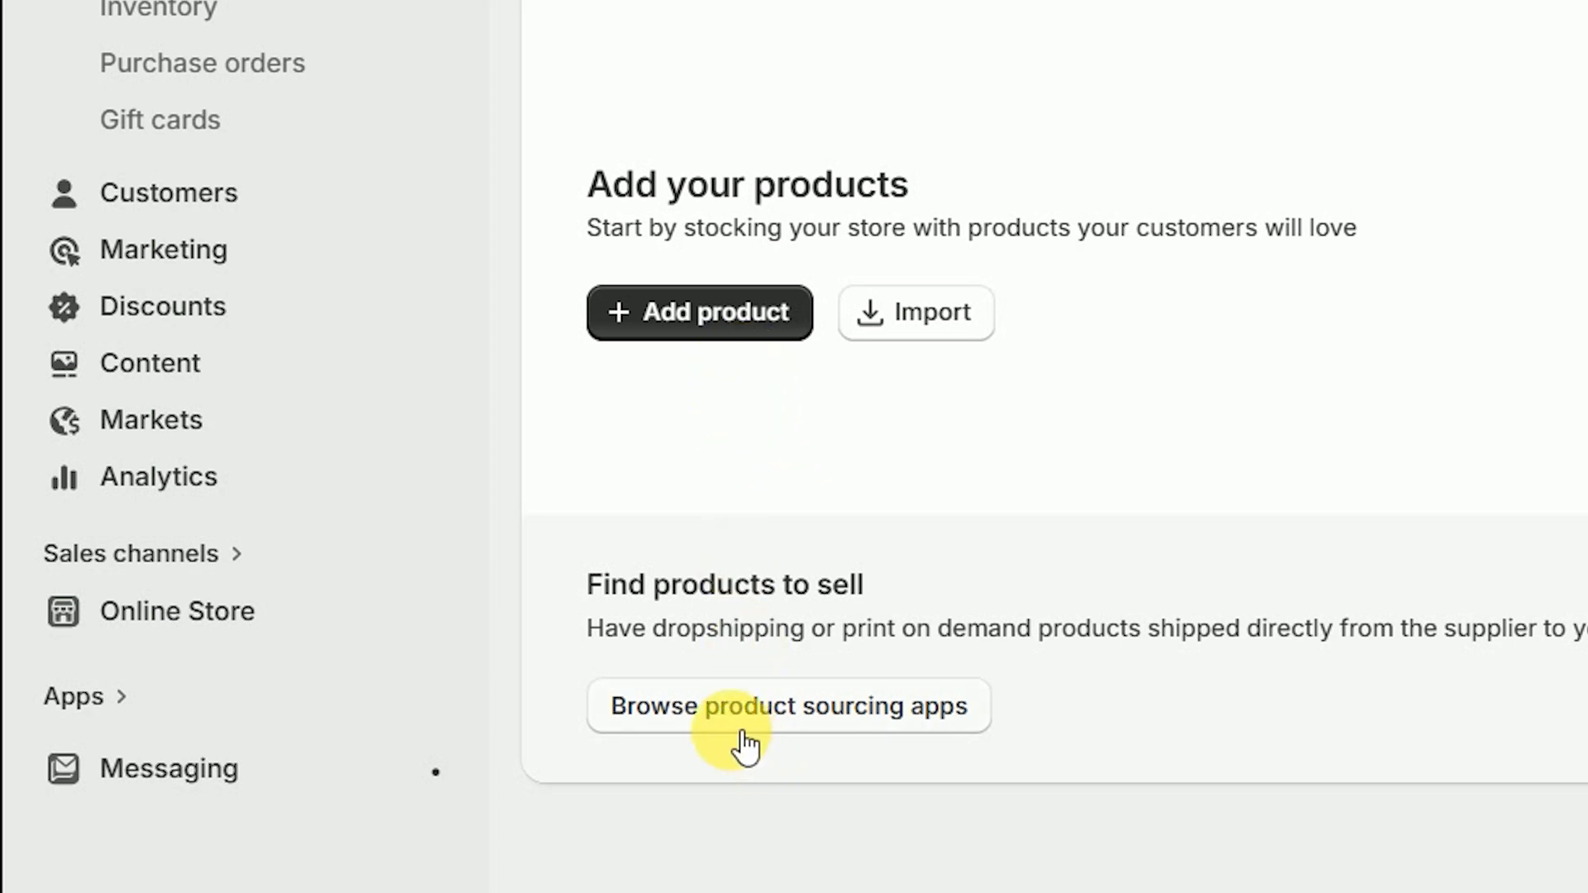
drag(647, 630, 1583, 632)
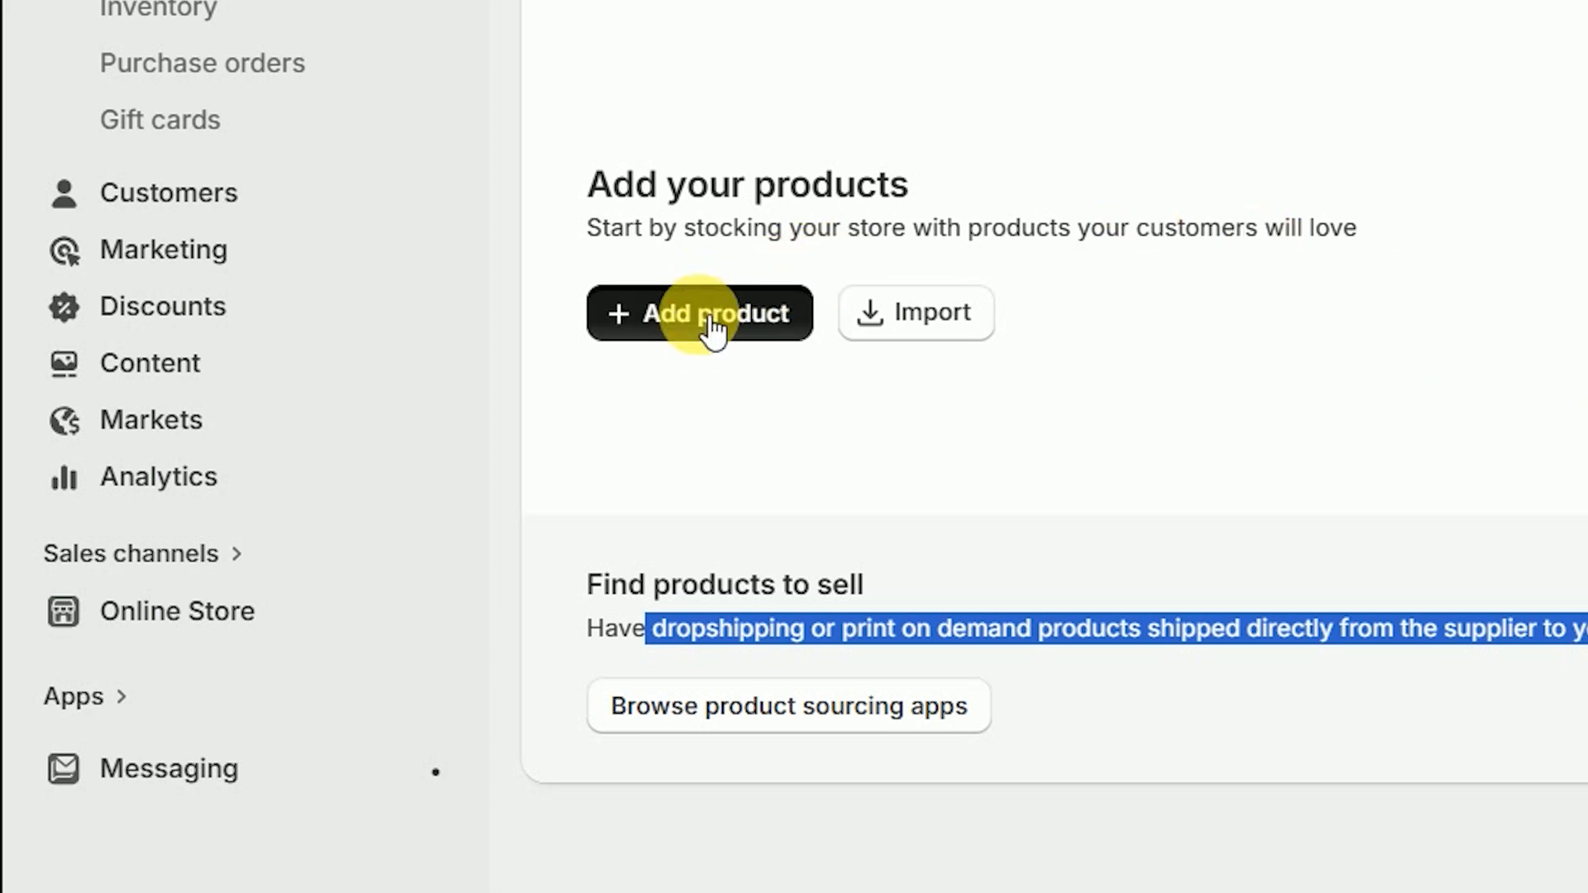
click(687, 334)
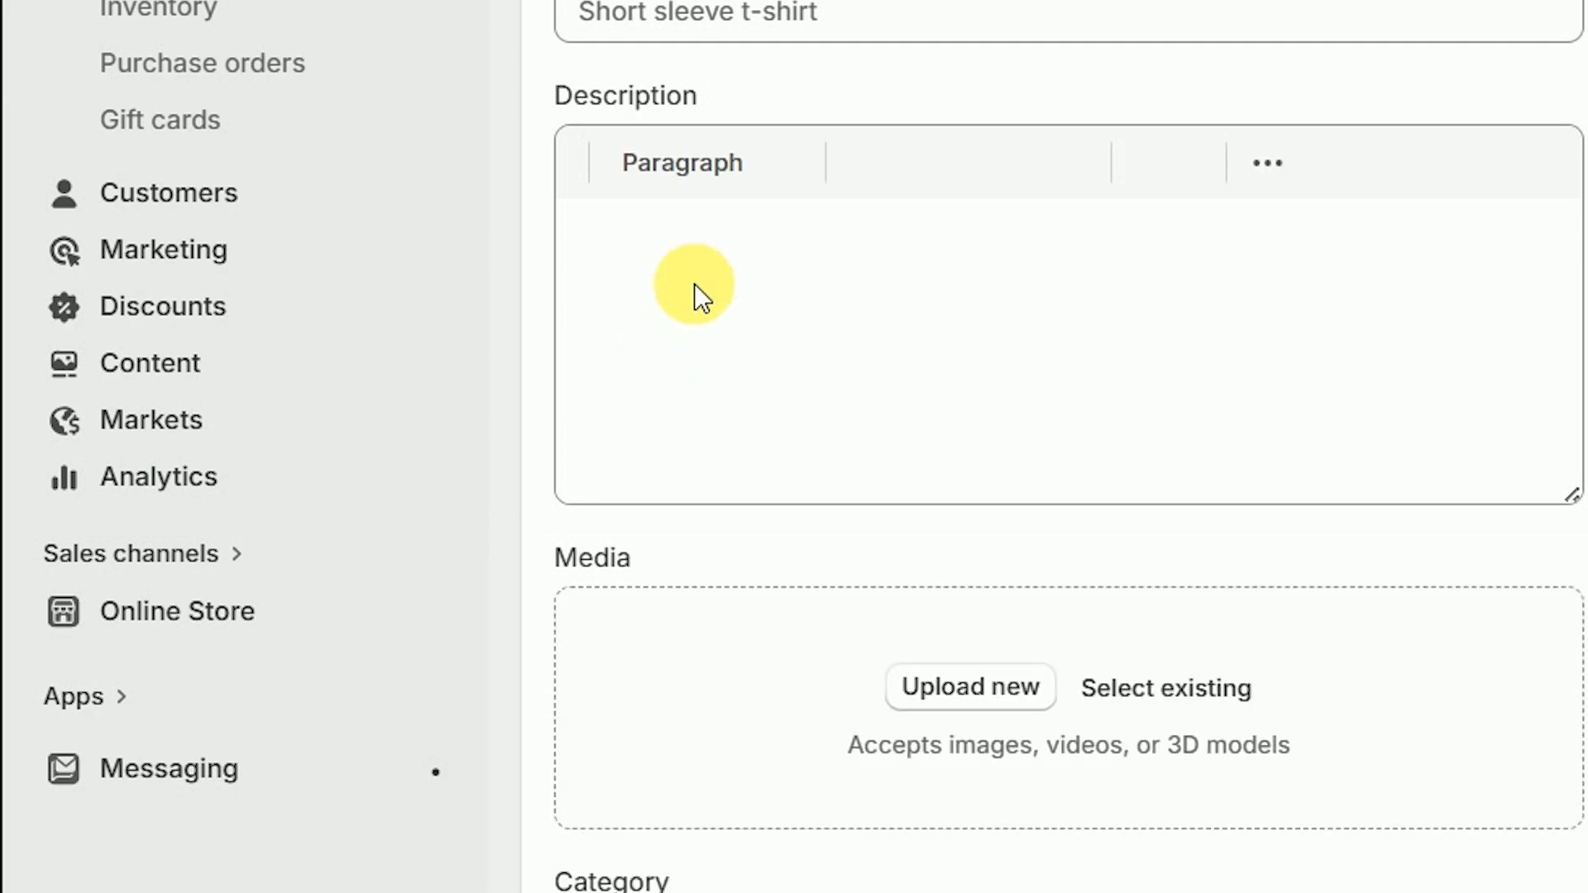
click(733, 18)
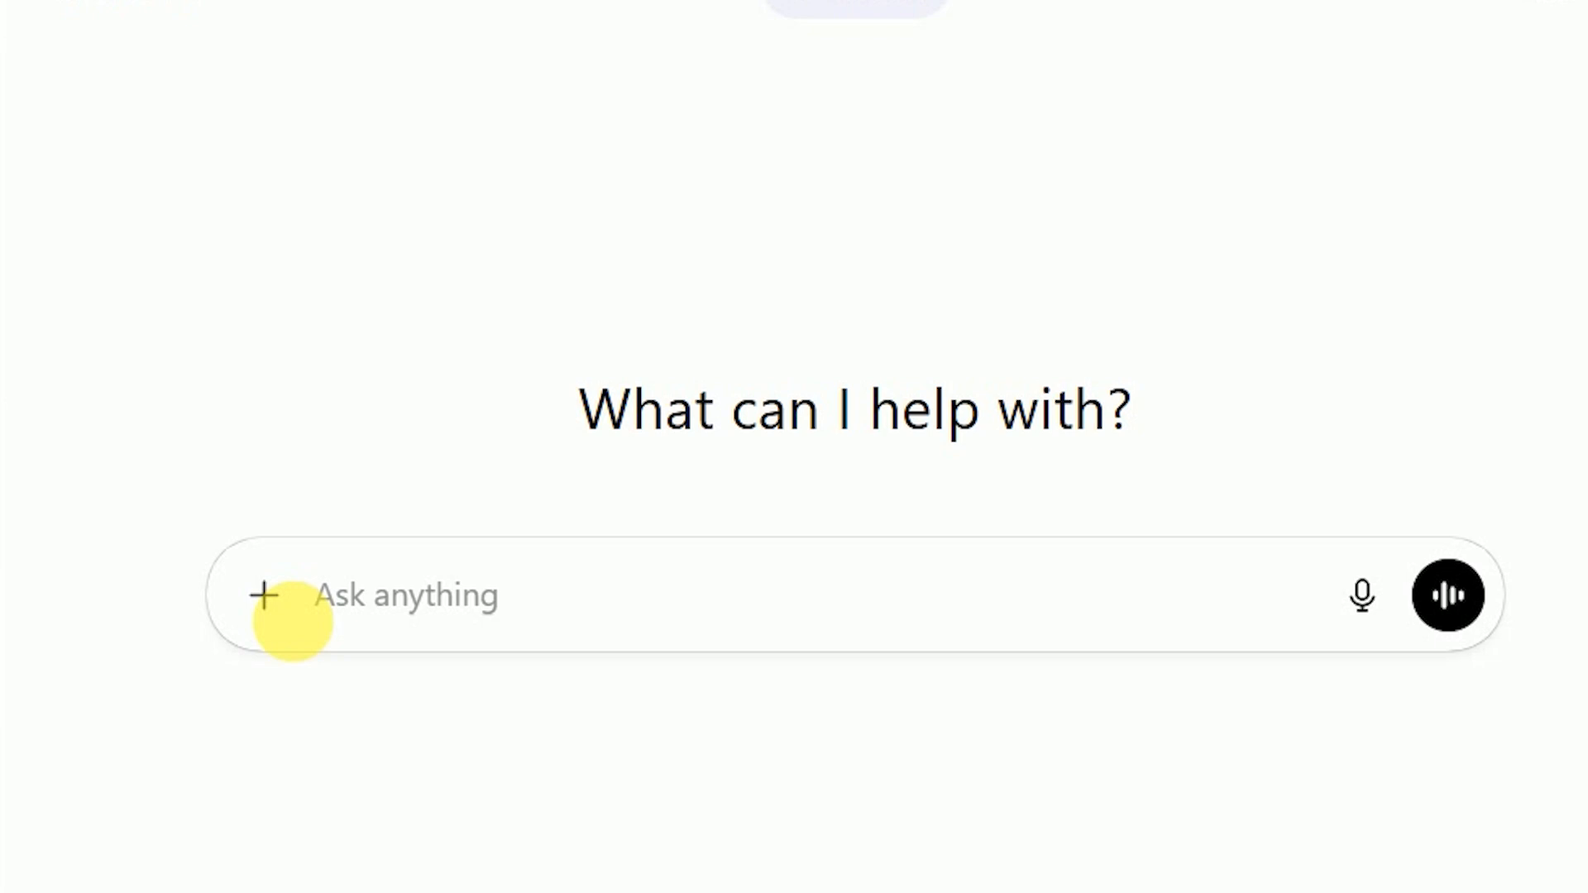
Step: Switch to ChatGPT, attach the golden floral pen photo from the products folder and submit "write description and title for this products nikah pen"
click(264, 597)
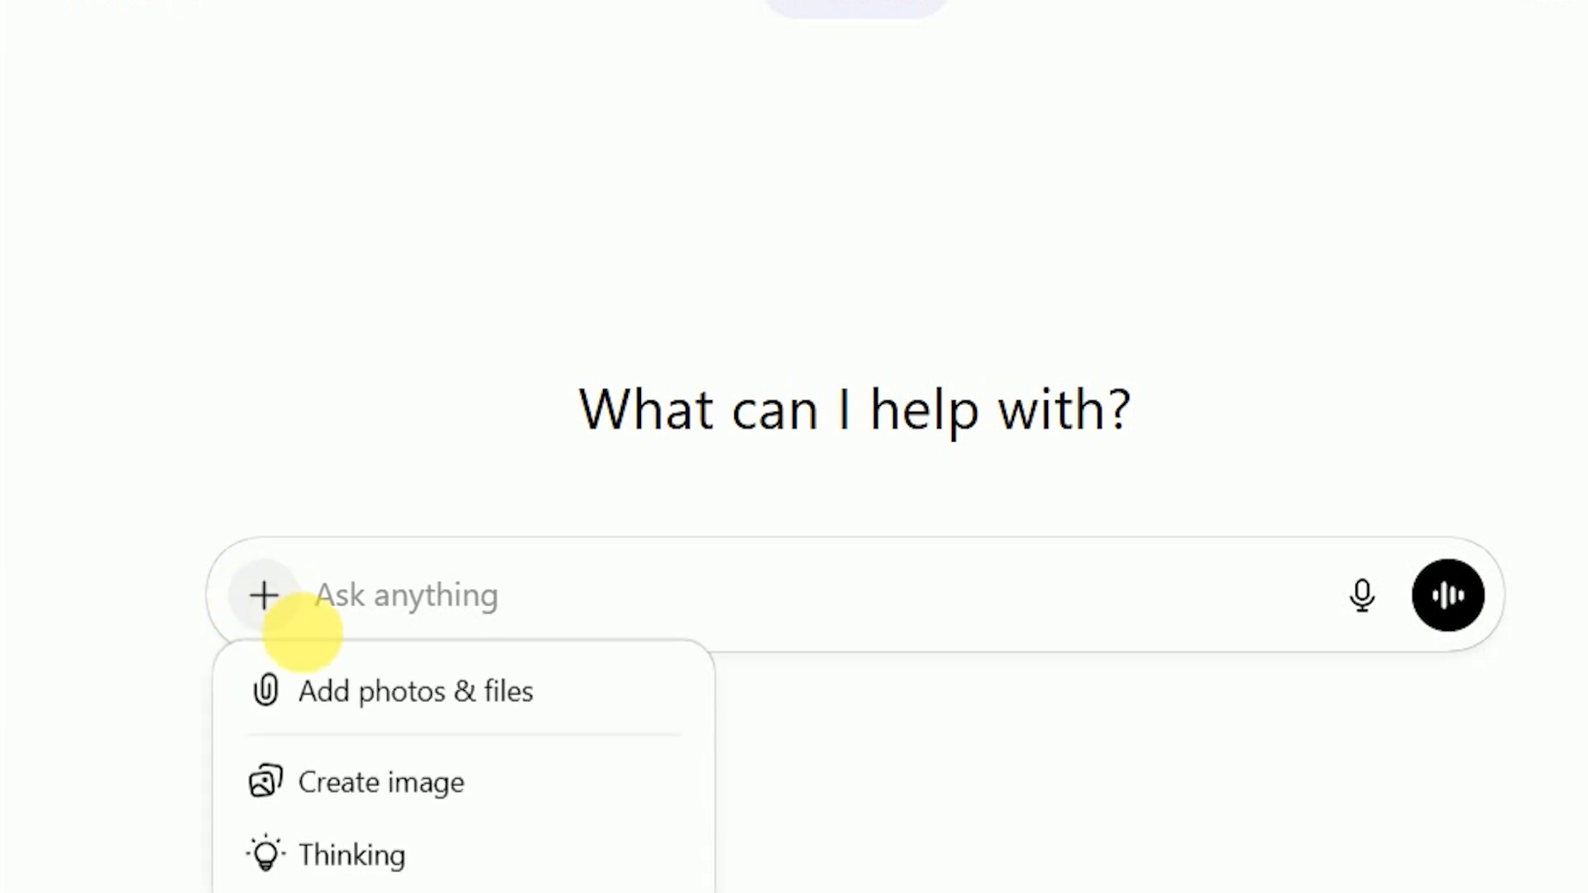
click(338, 708)
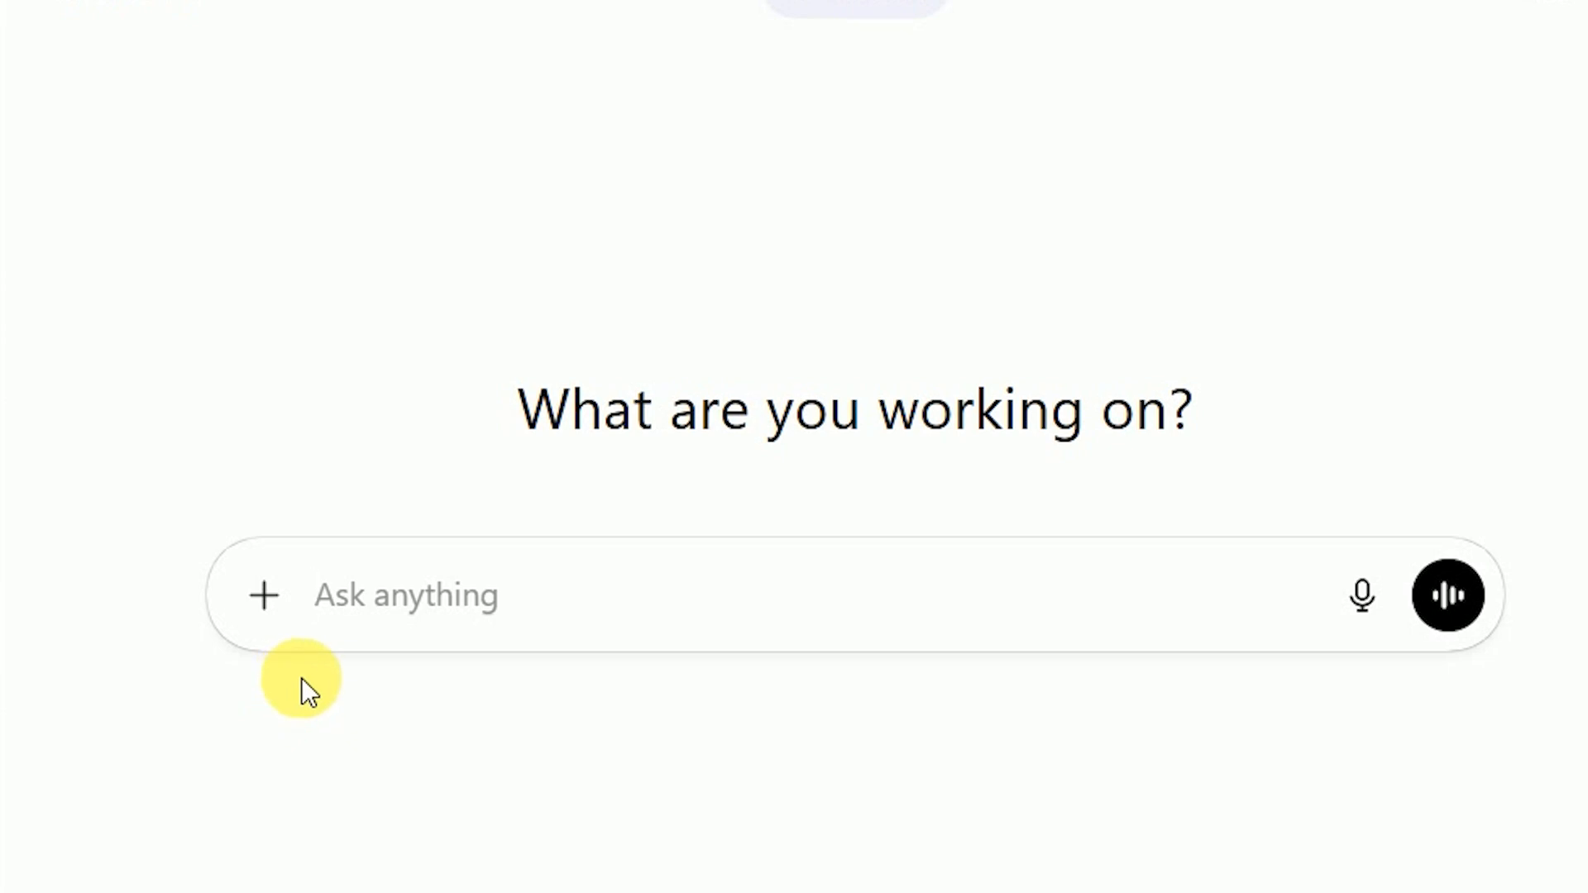
click(281, 616)
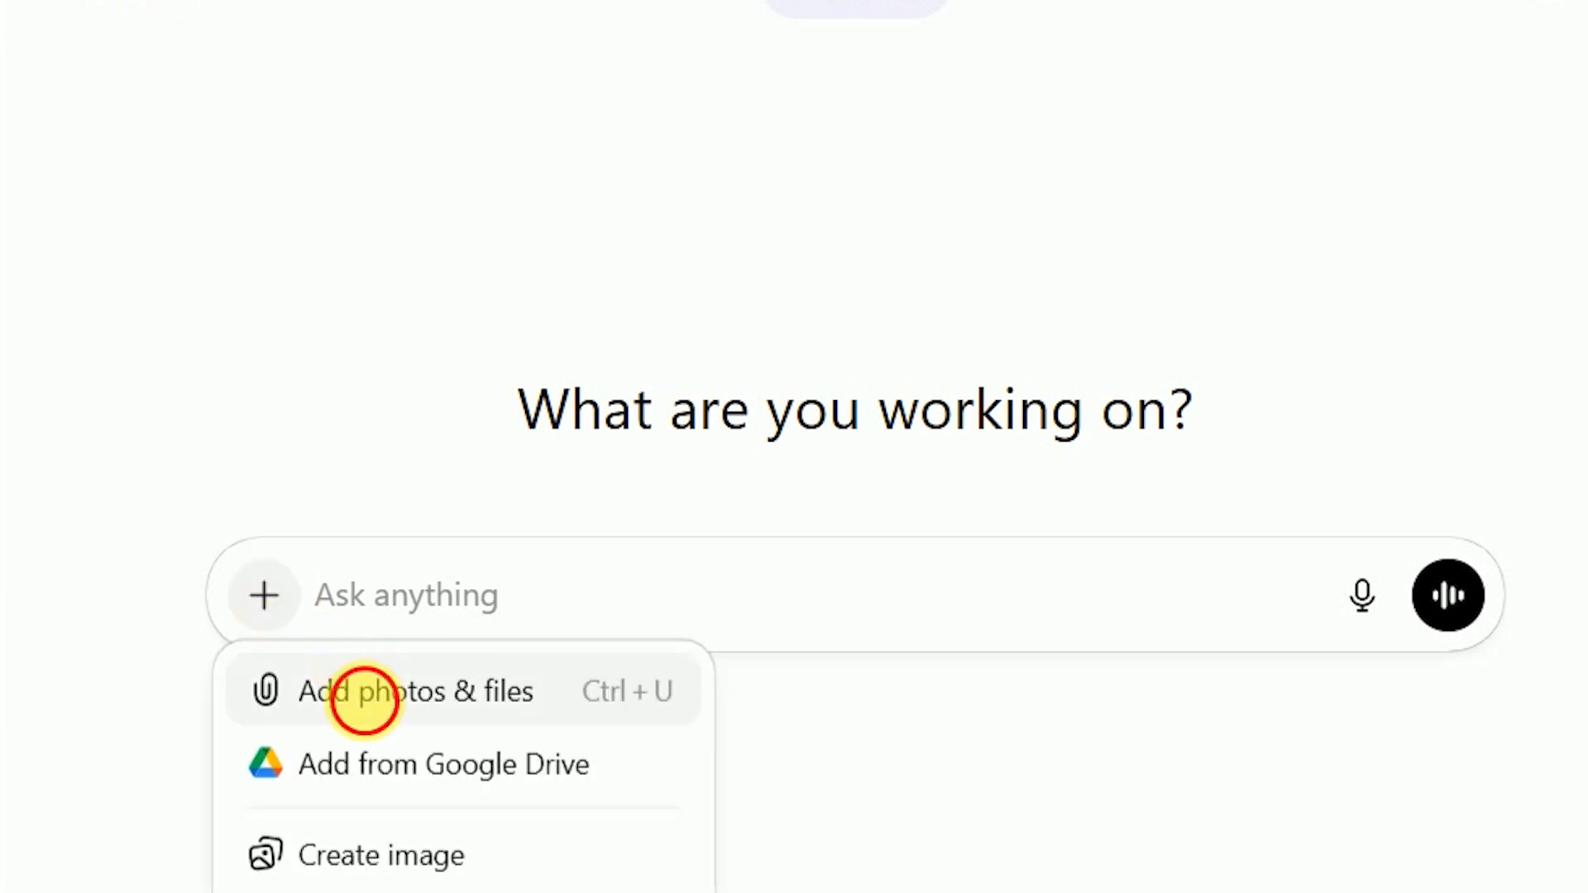
click(364, 694)
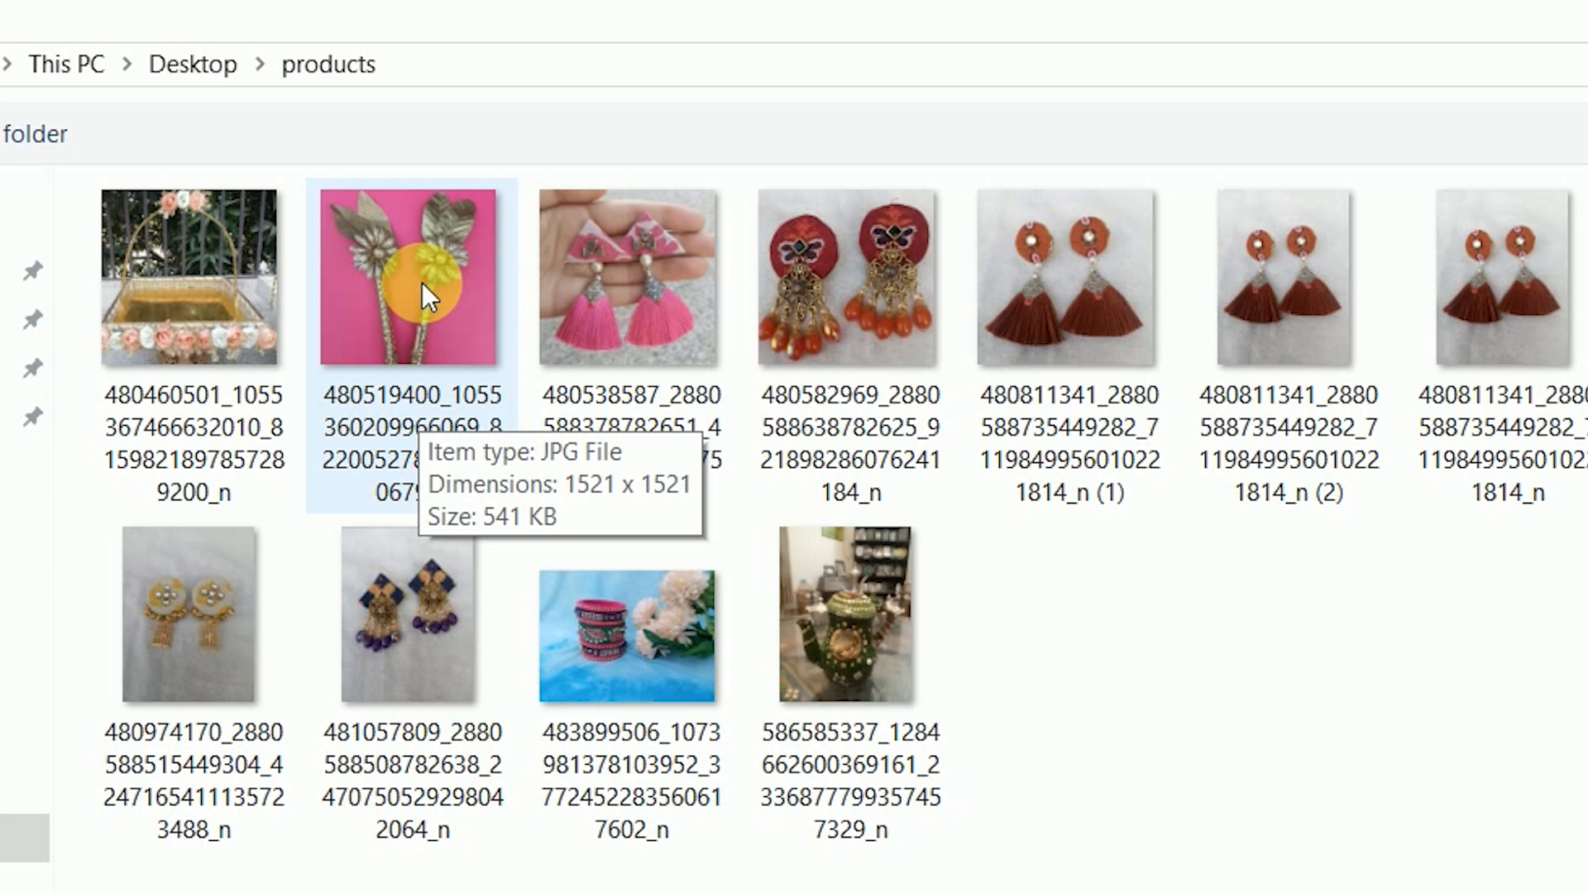
click(415, 338)
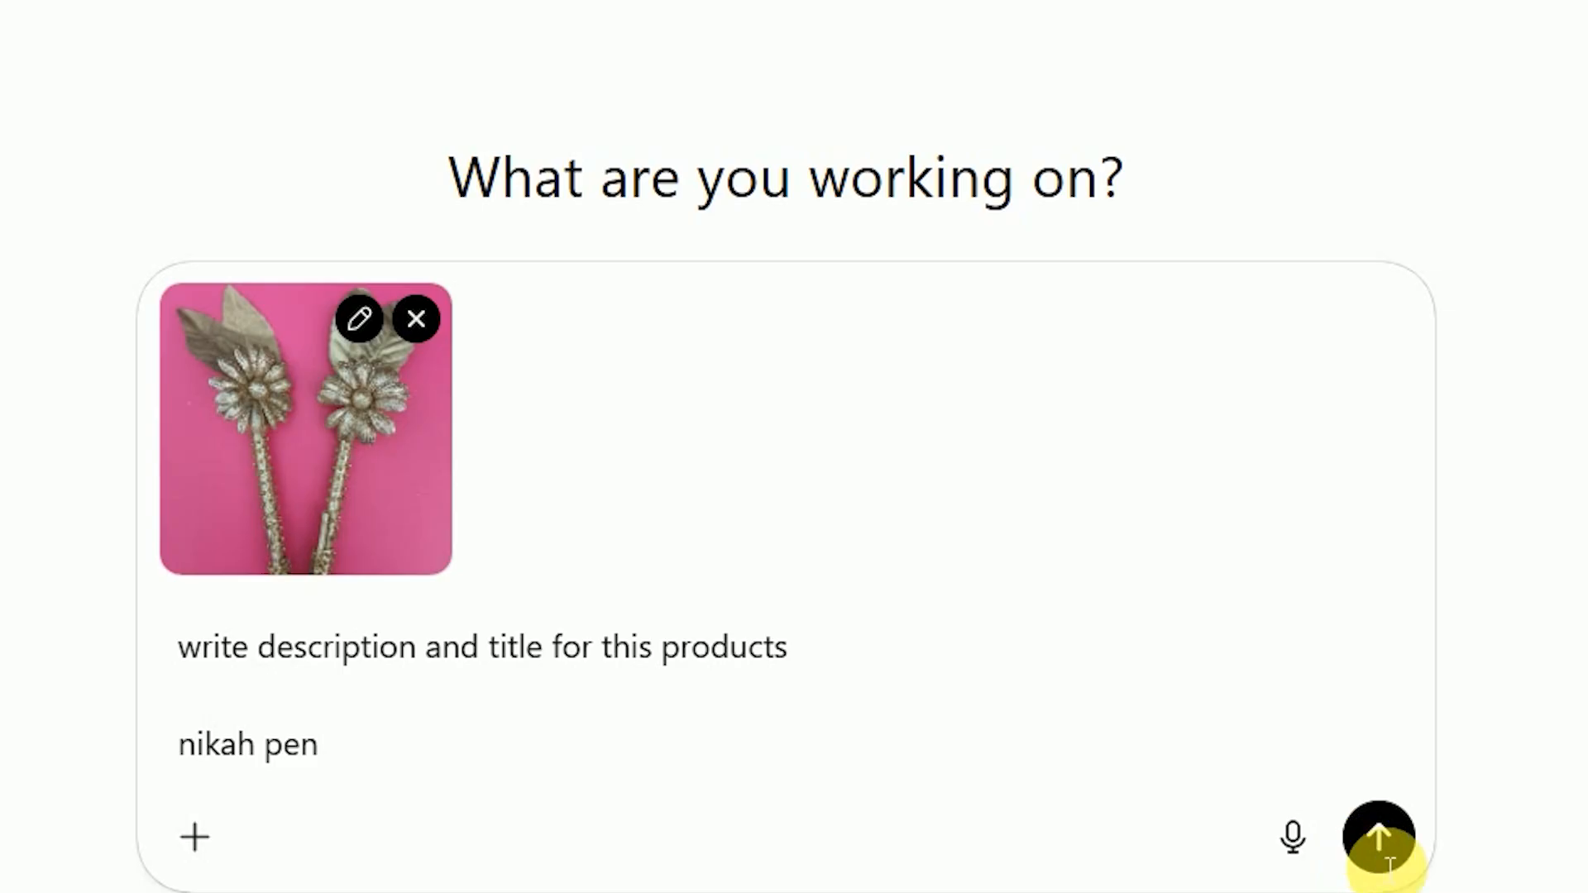
click(1379, 839)
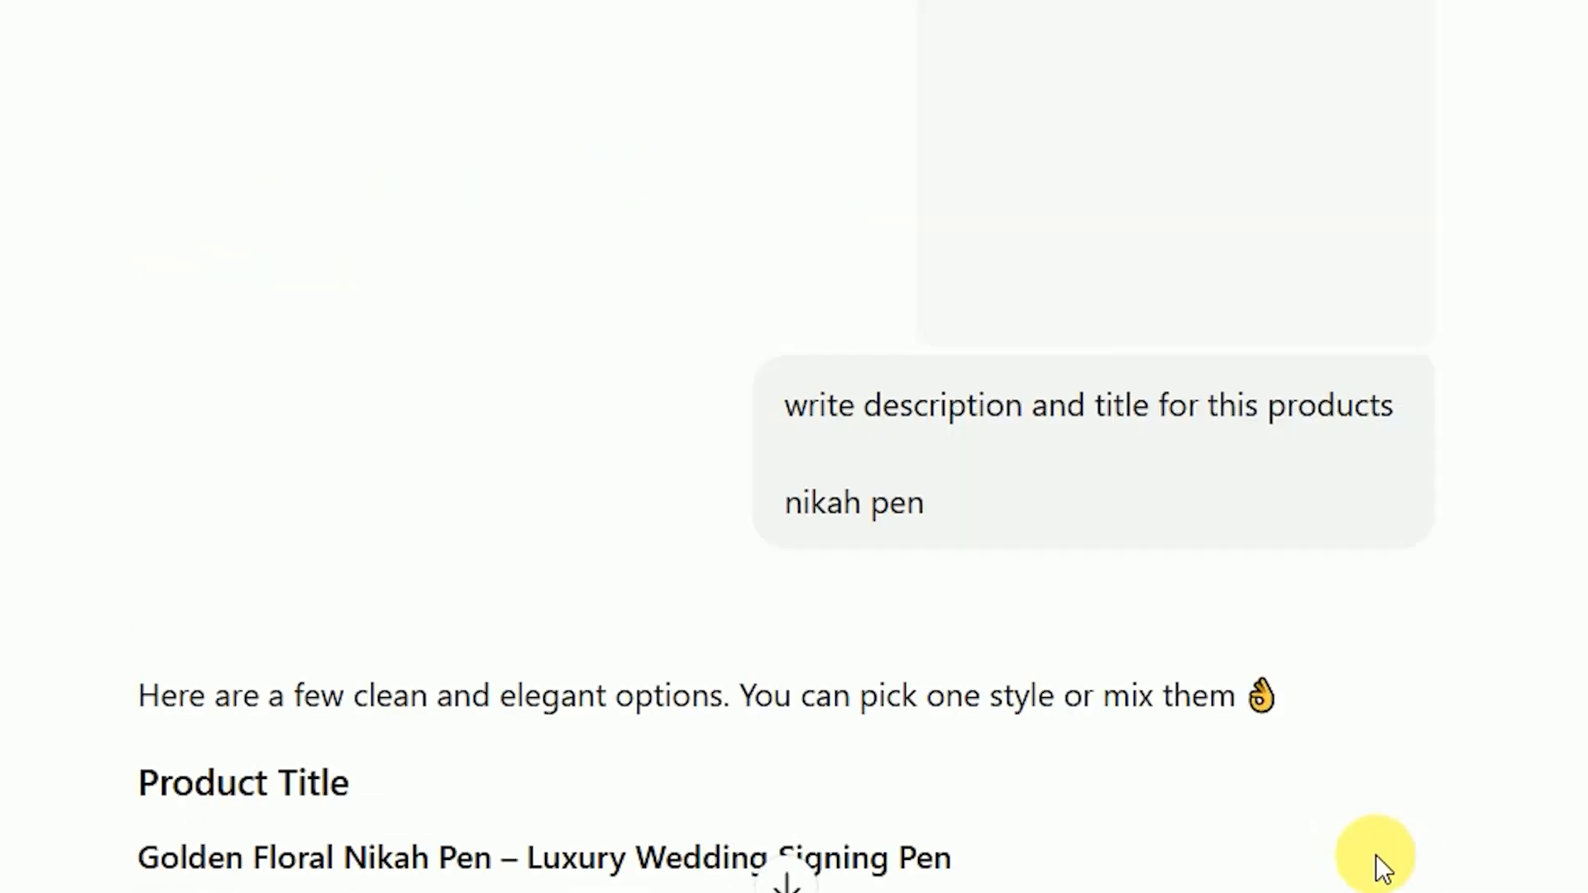
Step: Copy the suggested title "Golden Floral Nikah Pen – Luxury Wedding Signing Pen" and use it as the Shopify product's title
scroll(1247, 822, down, 5)
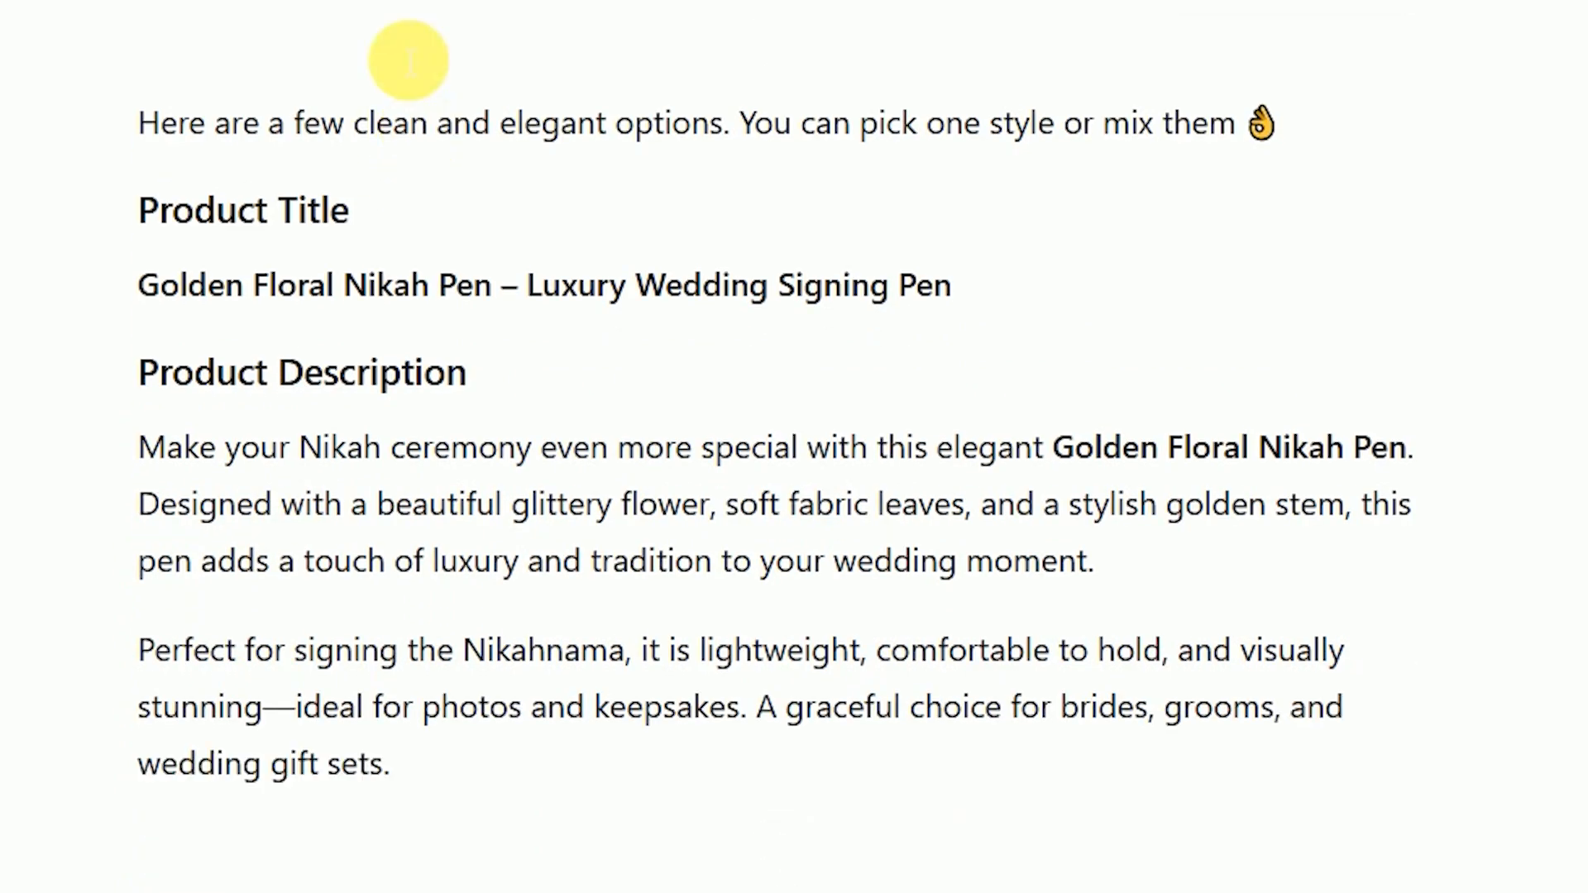
drag(139, 285, 1019, 289)
key(ctrl+c)
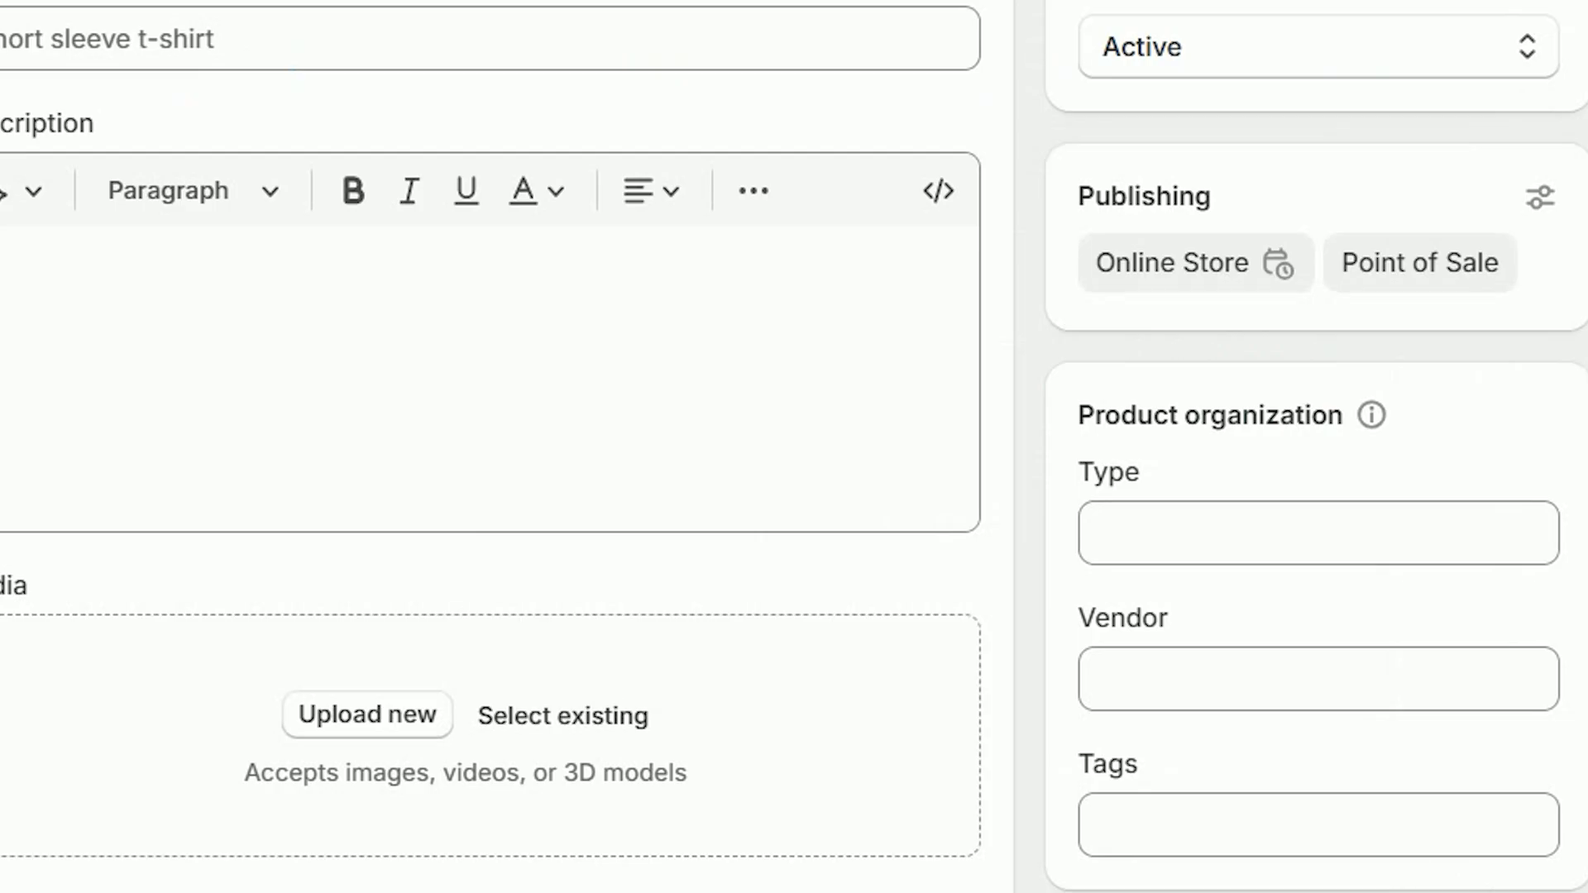
click(252, 54)
key(ctrl+v)
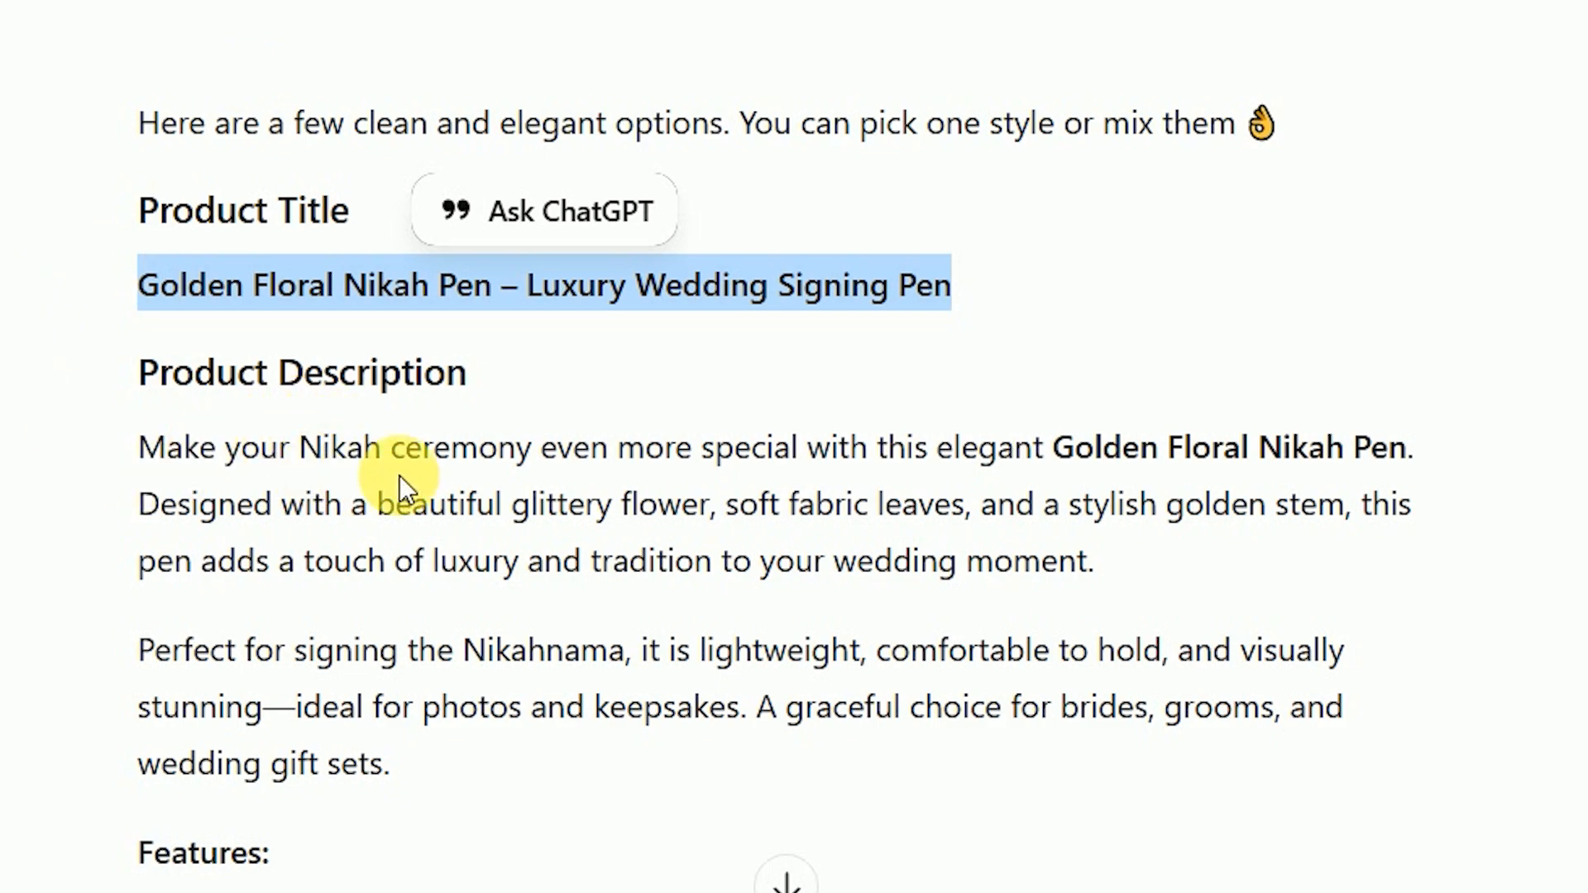
Step: Select both product description paragraphs in the ChatGPT answer, leaving out the features list
scroll(284, 471, down, 10)
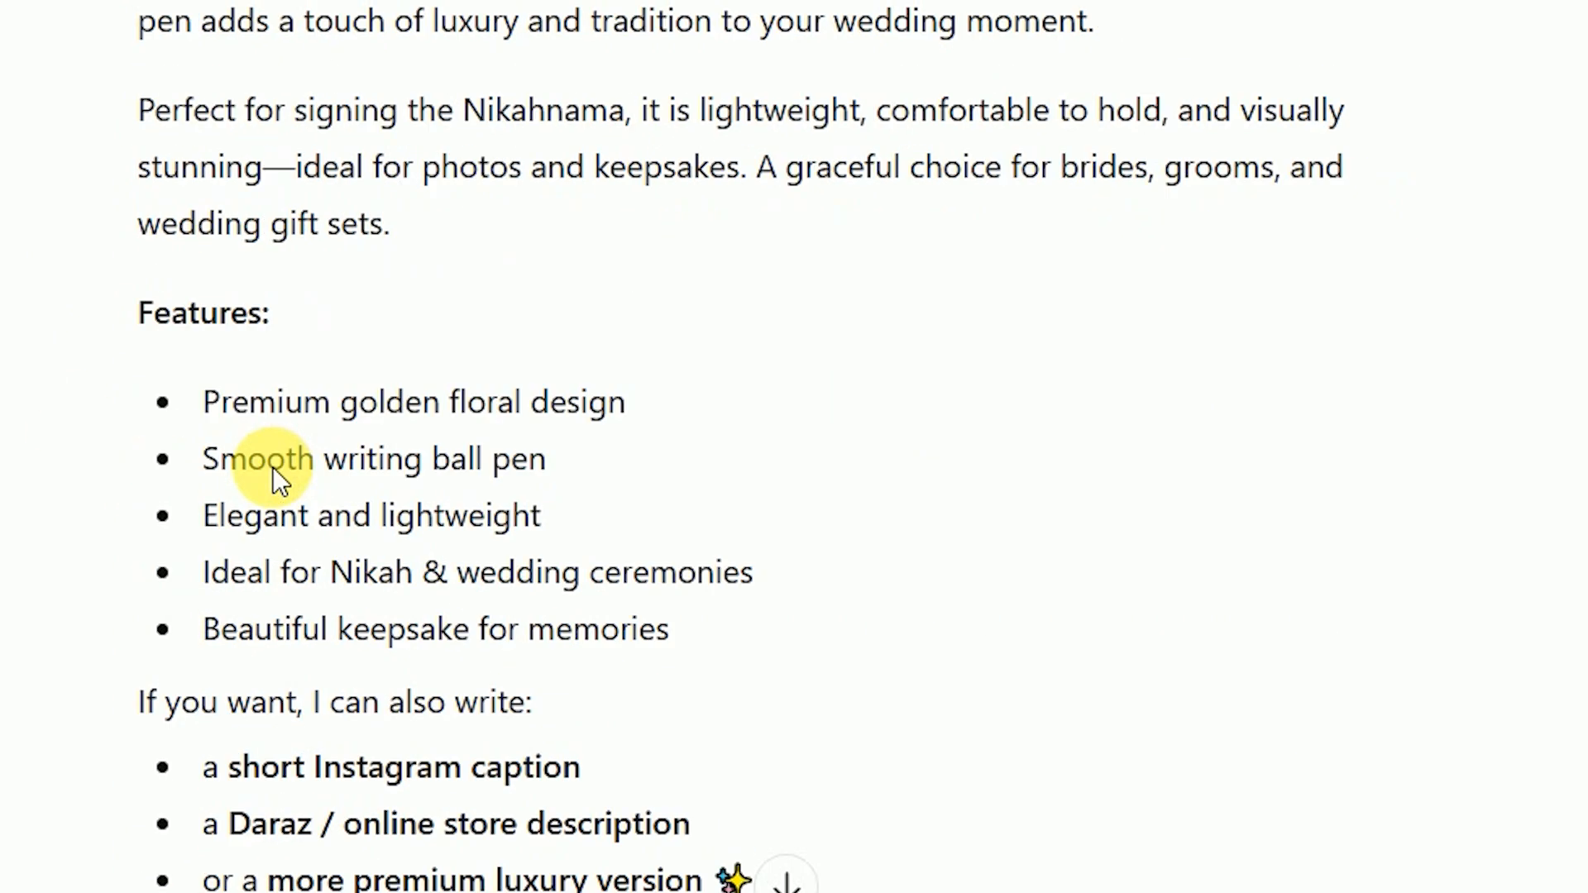
scroll(273, 468, up, 3)
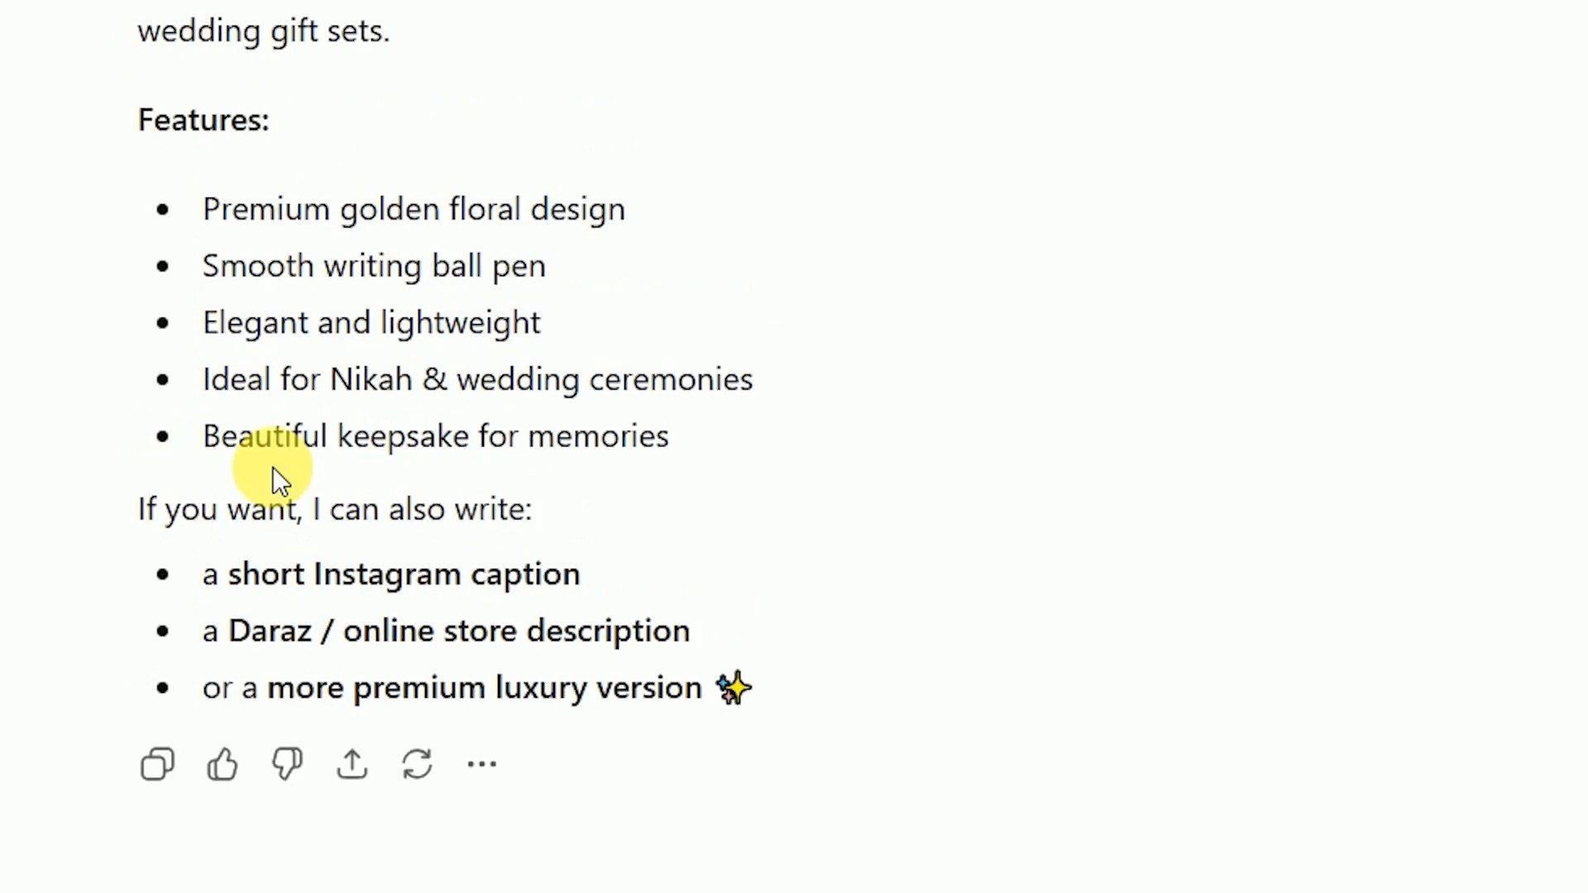
scroll(463, 413, up, 3)
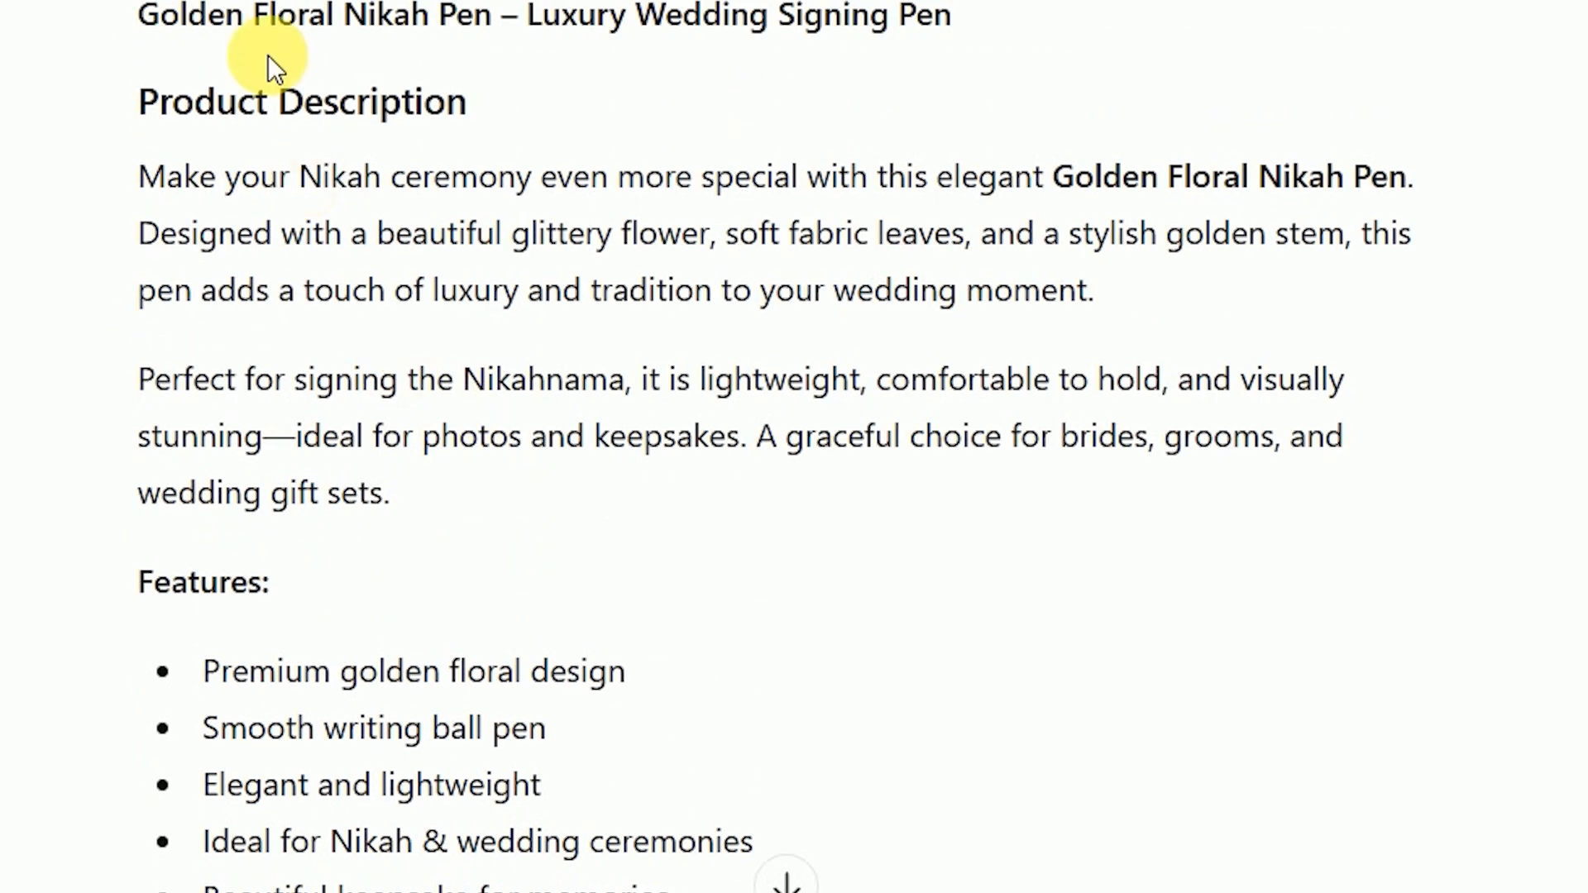
drag(137, 166, 512, 488)
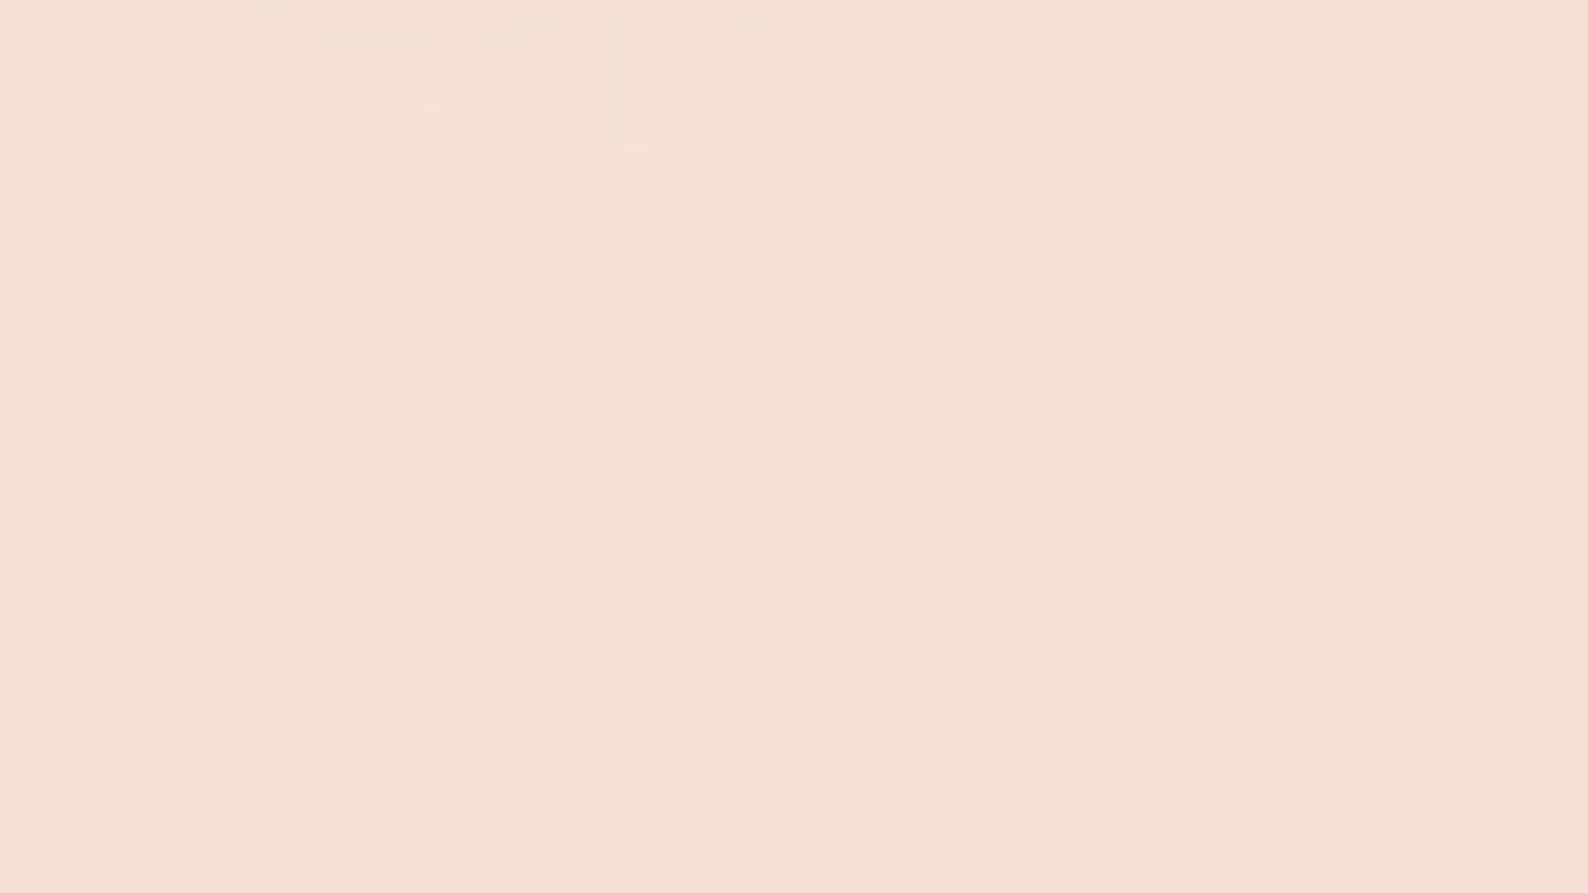
Step: Open the OnlineCaseConvert comma removal tool and paste the Nikah pen description into it
click(1545, 184)
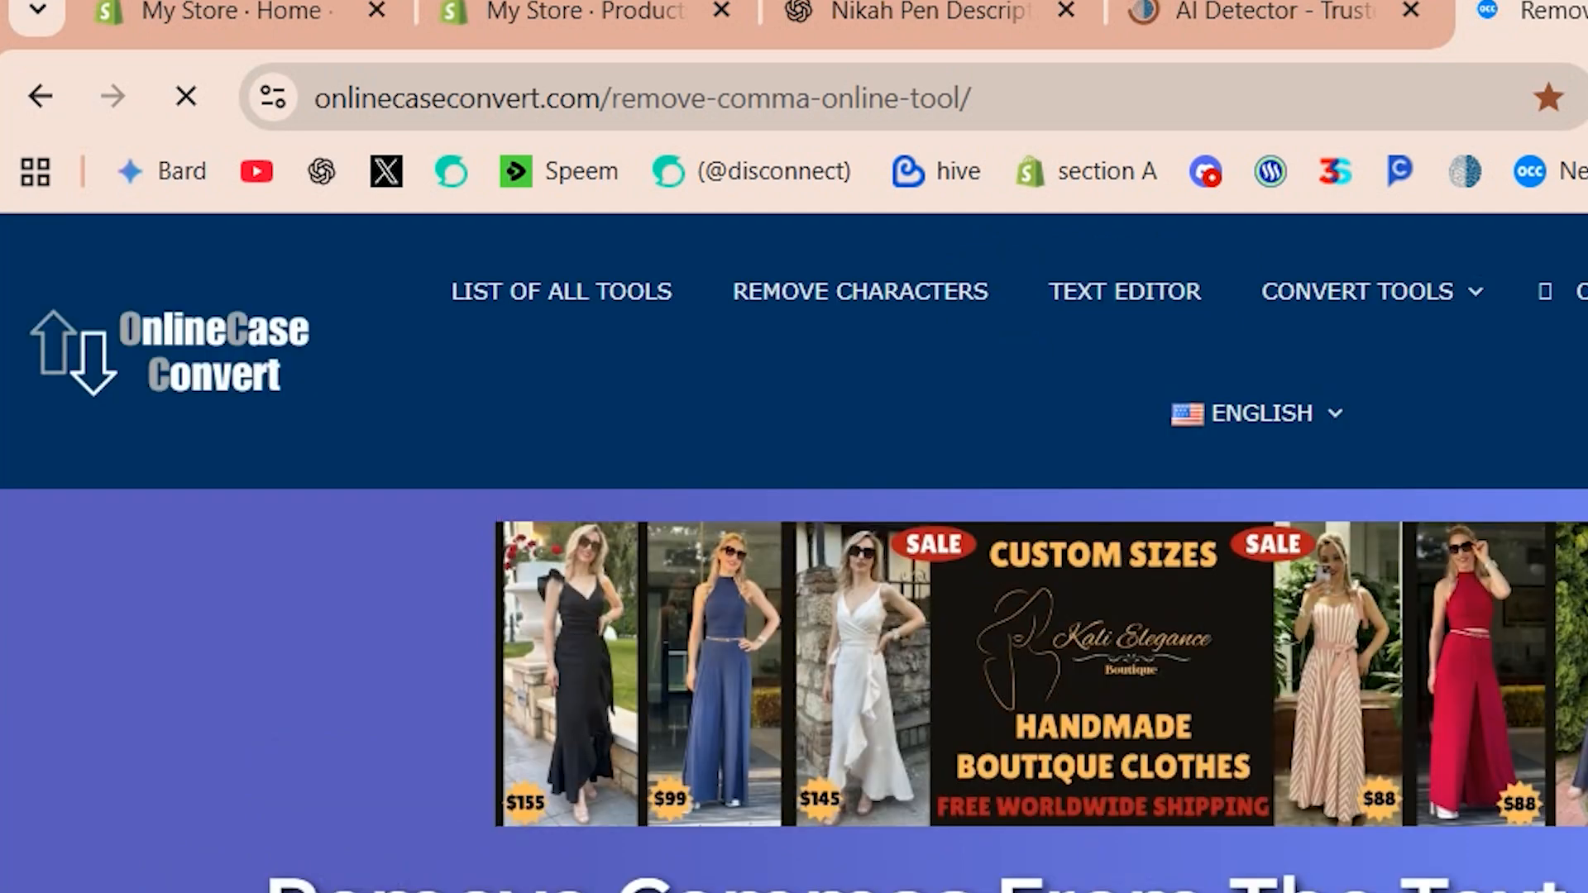
scroll(496, 744, down, 5)
click(489, 877)
key(ctrl+v)
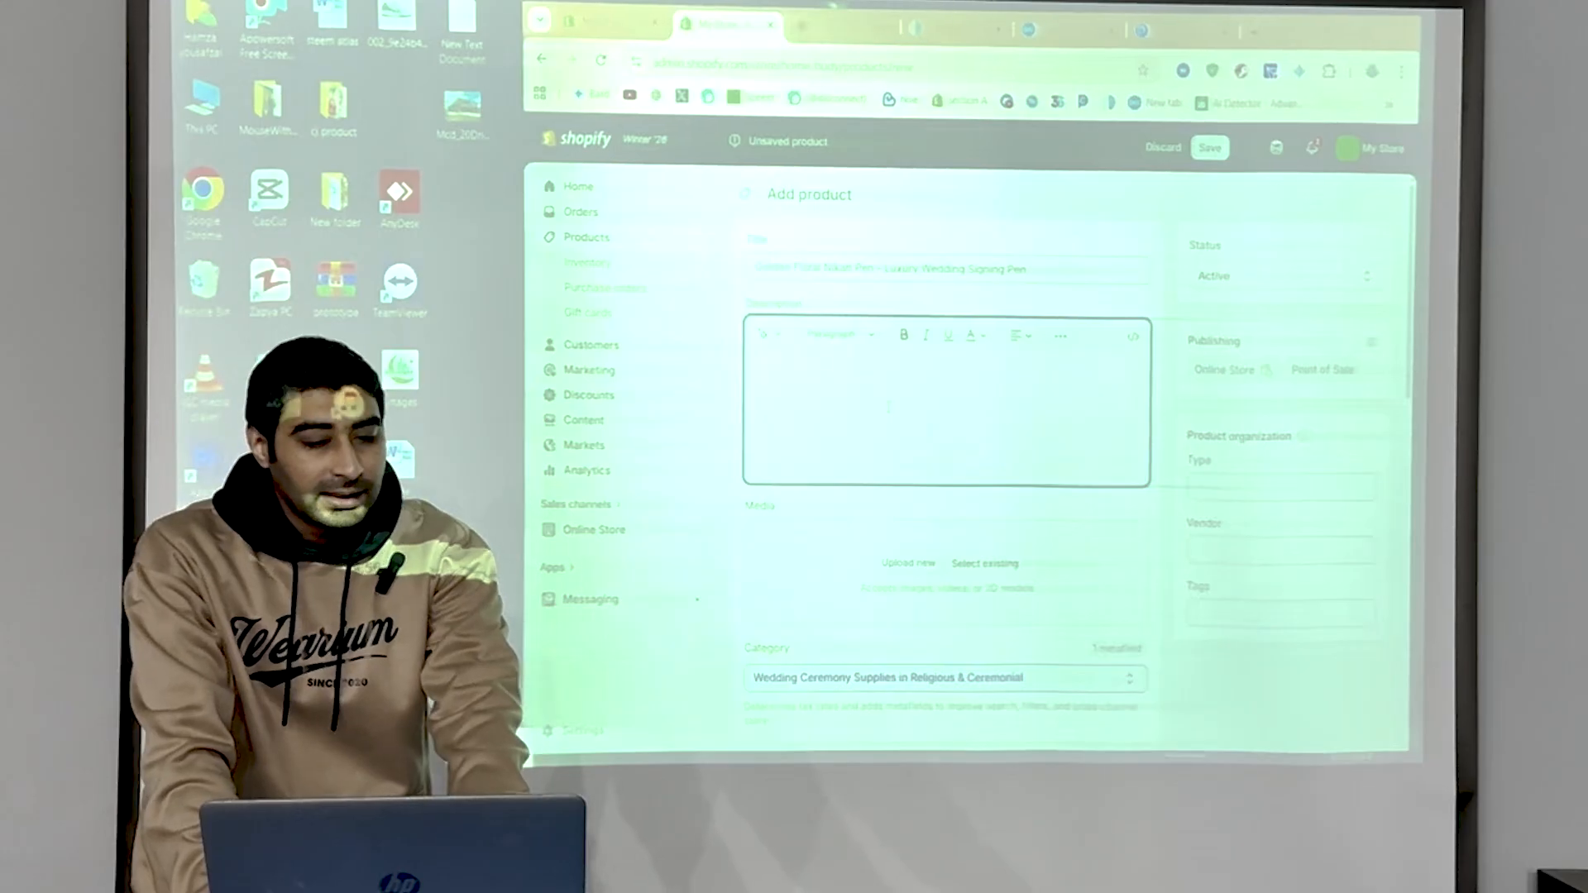
Step: Fill in the product's description with the two comma-free paragraphs about the Golden Floral Nikah Pen
text(Make your Nikah ceremony even more special with this elegant Golden Floral Nikah Pen. Designed with a beautiful glittery flower soft fabric leaves and a stylish golden stem this pen adds a touch of luxury and tradition to your wedding moment.  Perfect for signing the Nikahnama it is lightweight comfortable to hold and visually stunning—ideal for photos and keepsakes. A graceful choice for brides grooms and wedding gift sets.)
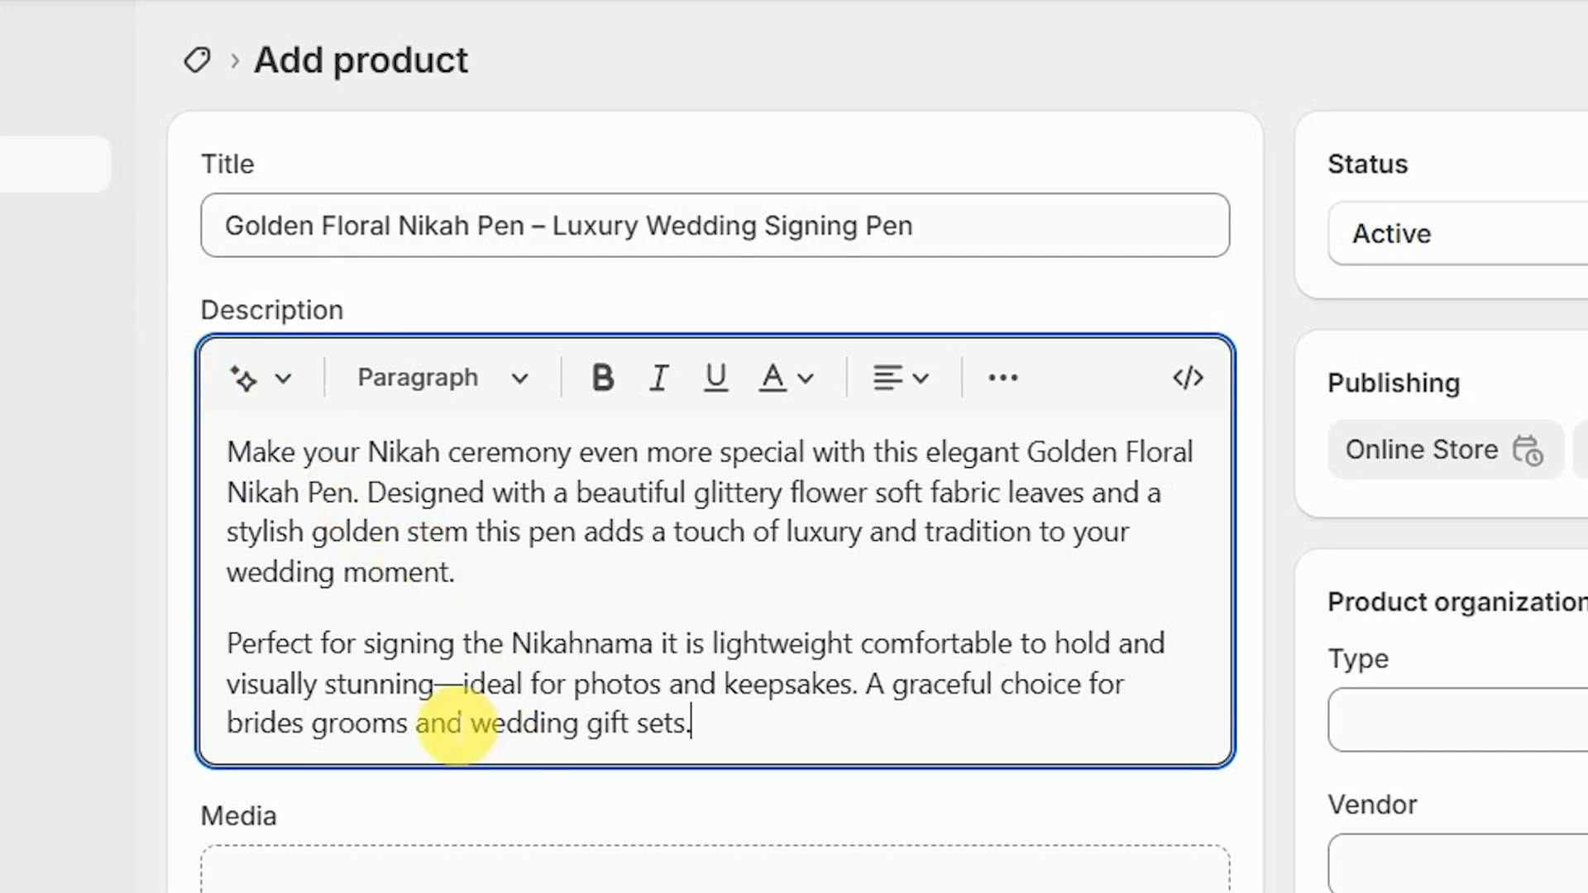
Step: Try generating an AI product description in the Expert tone from the pasted Nikah pen text, and dismiss the suggestion
click(262, 407)
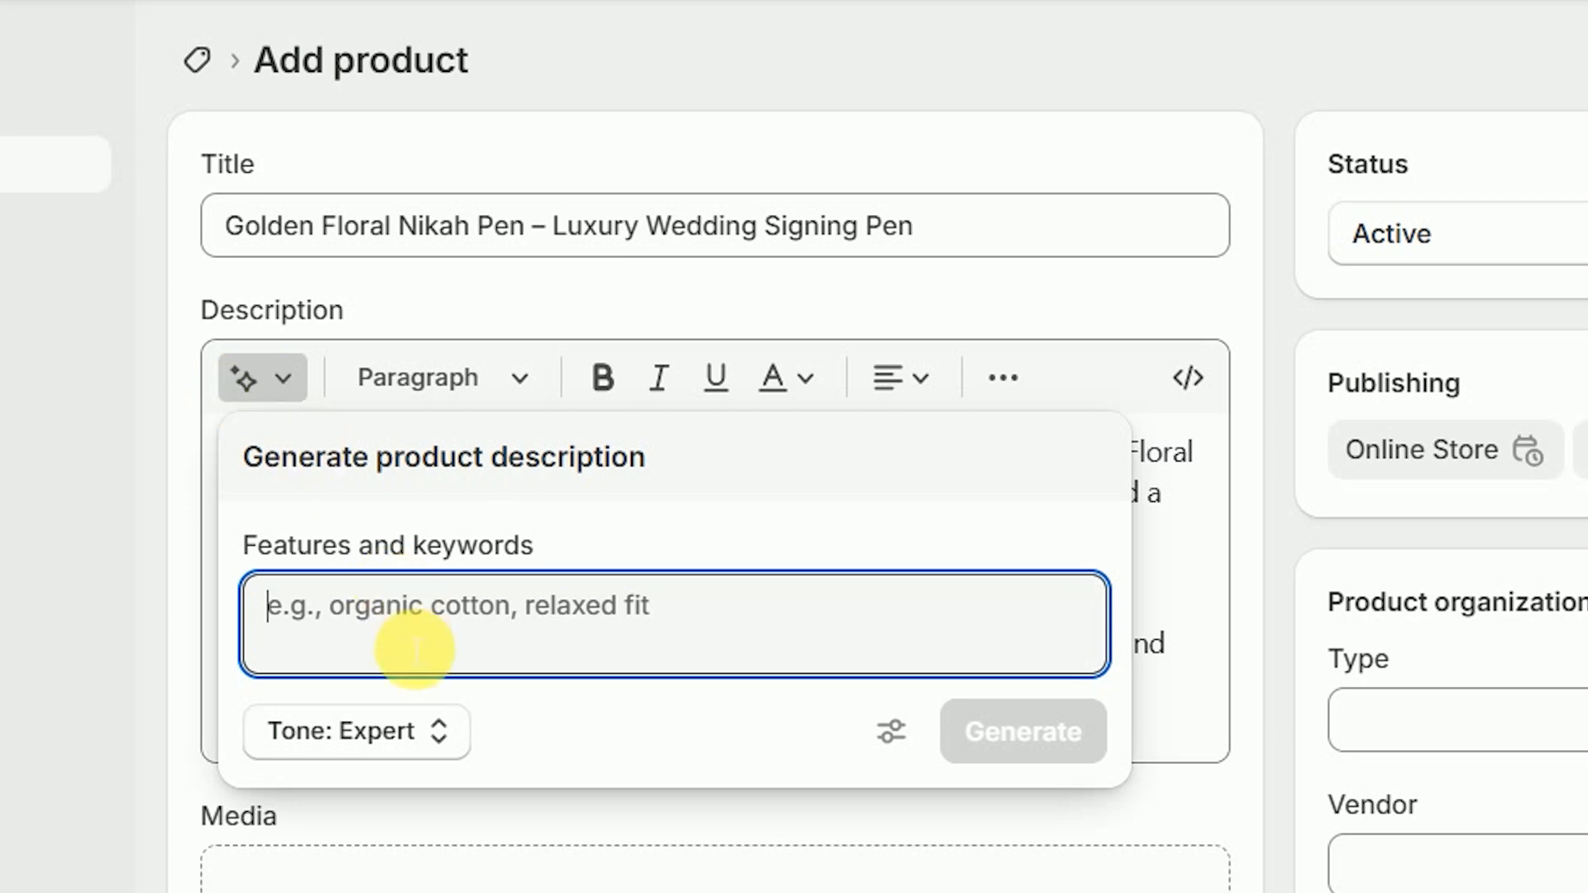
key(ctrl+v)
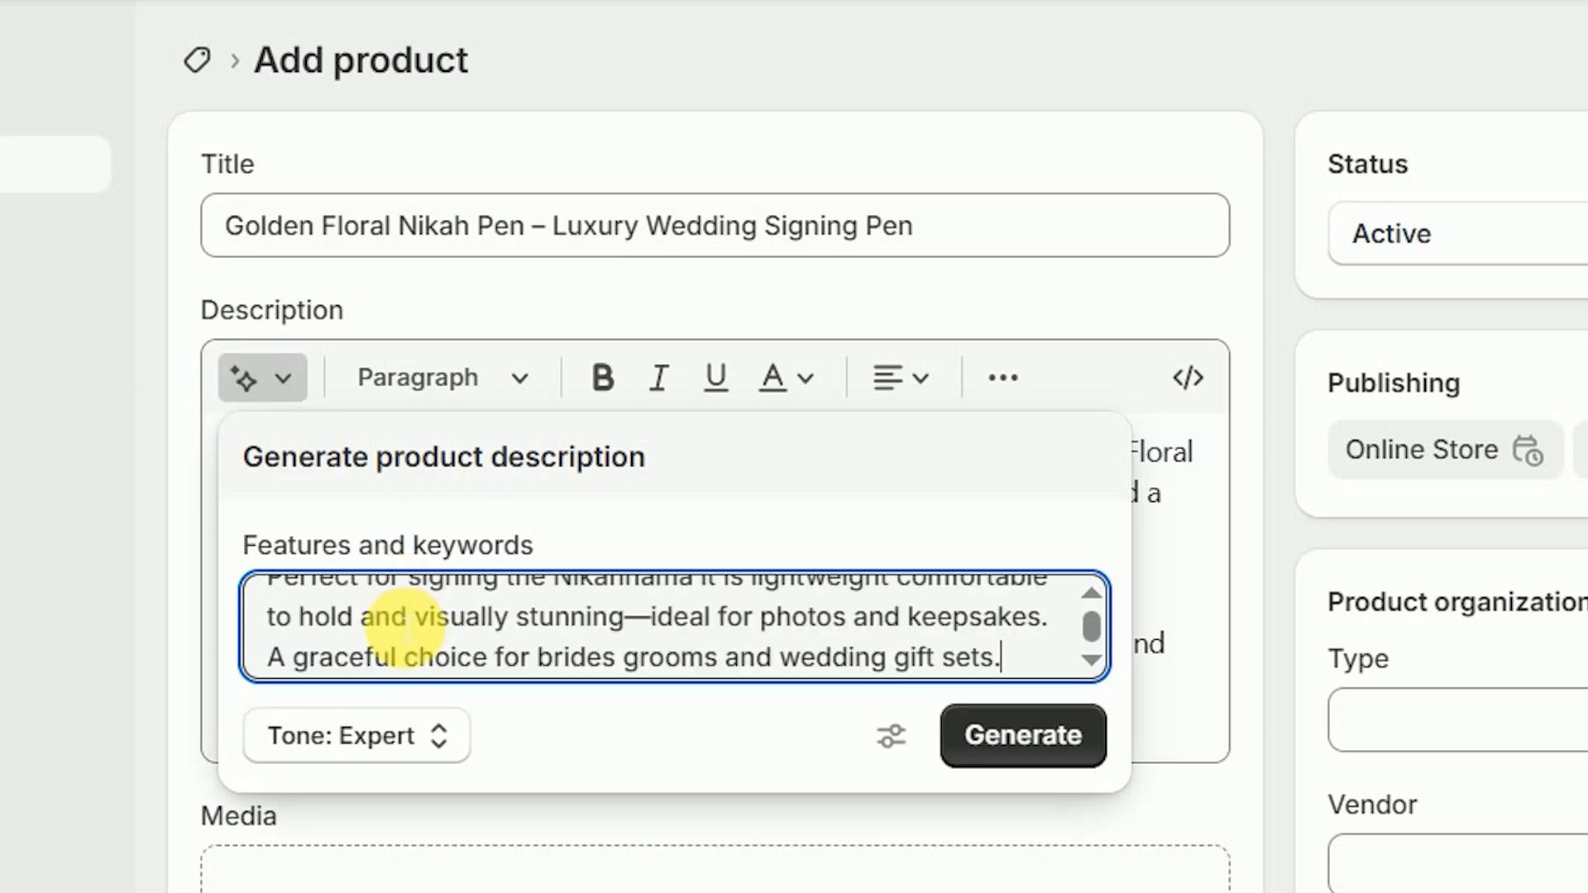
click(1024, 754)
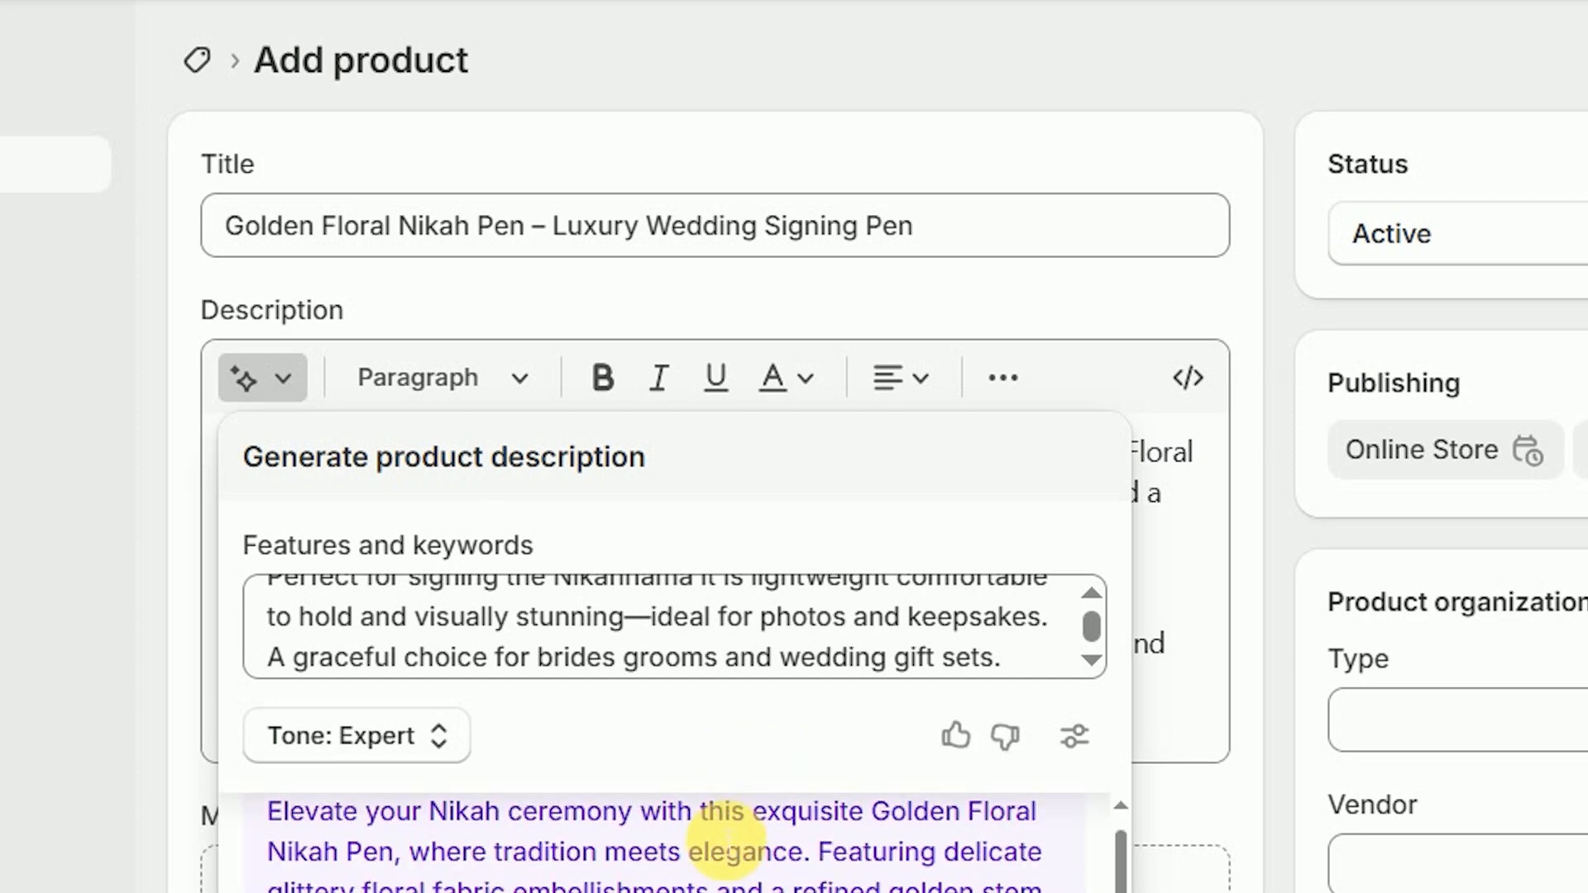
scroll(727, 842, down, 1)
scroll(727, 842, up, 2)
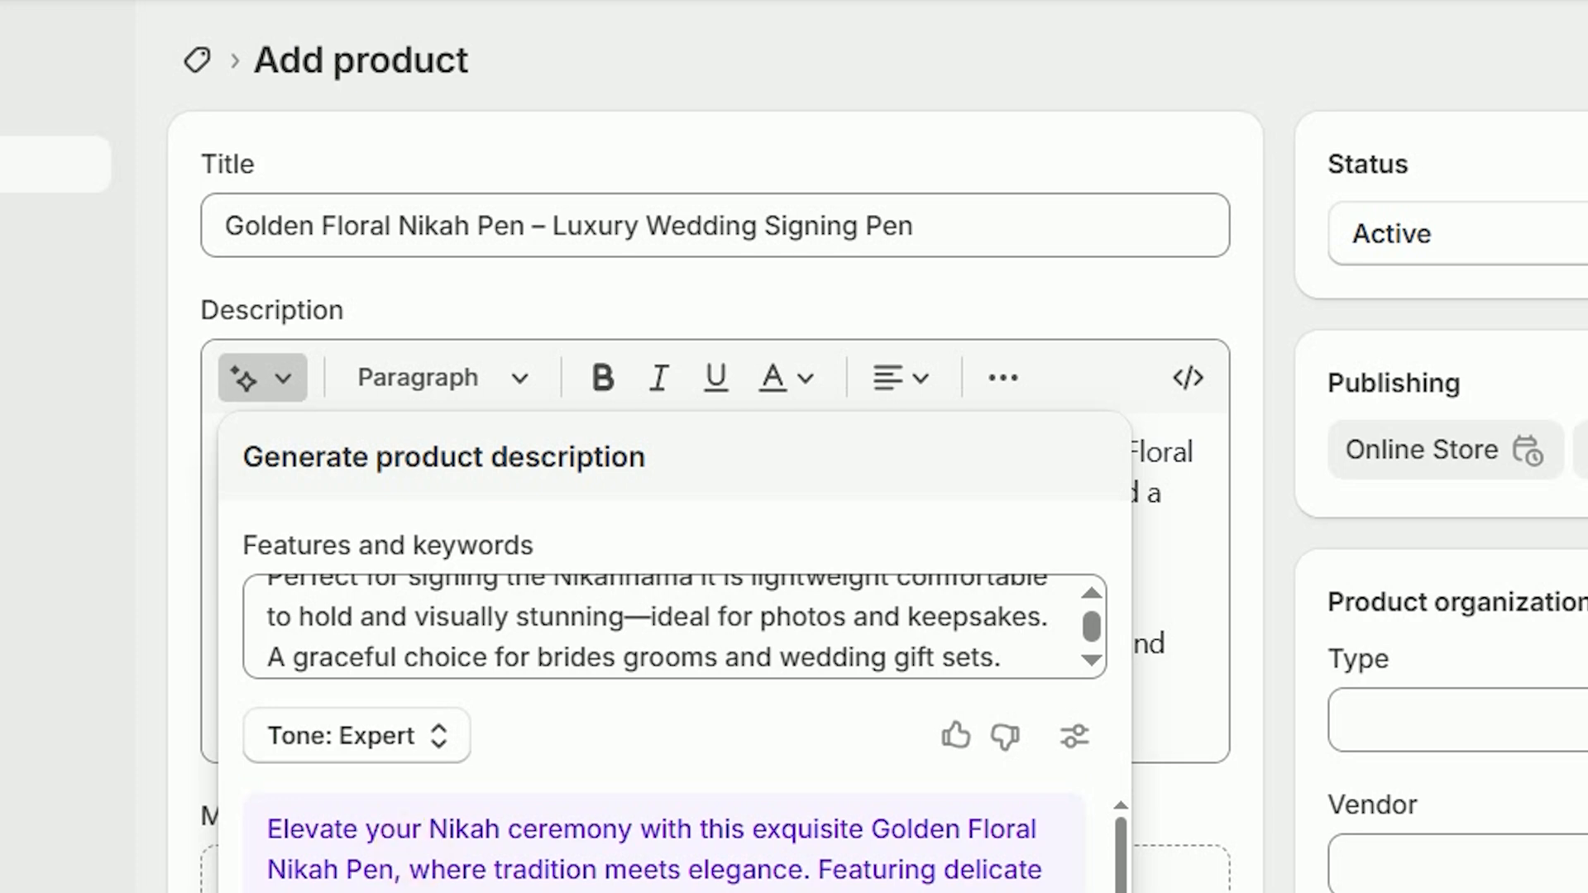
click(147, 593)
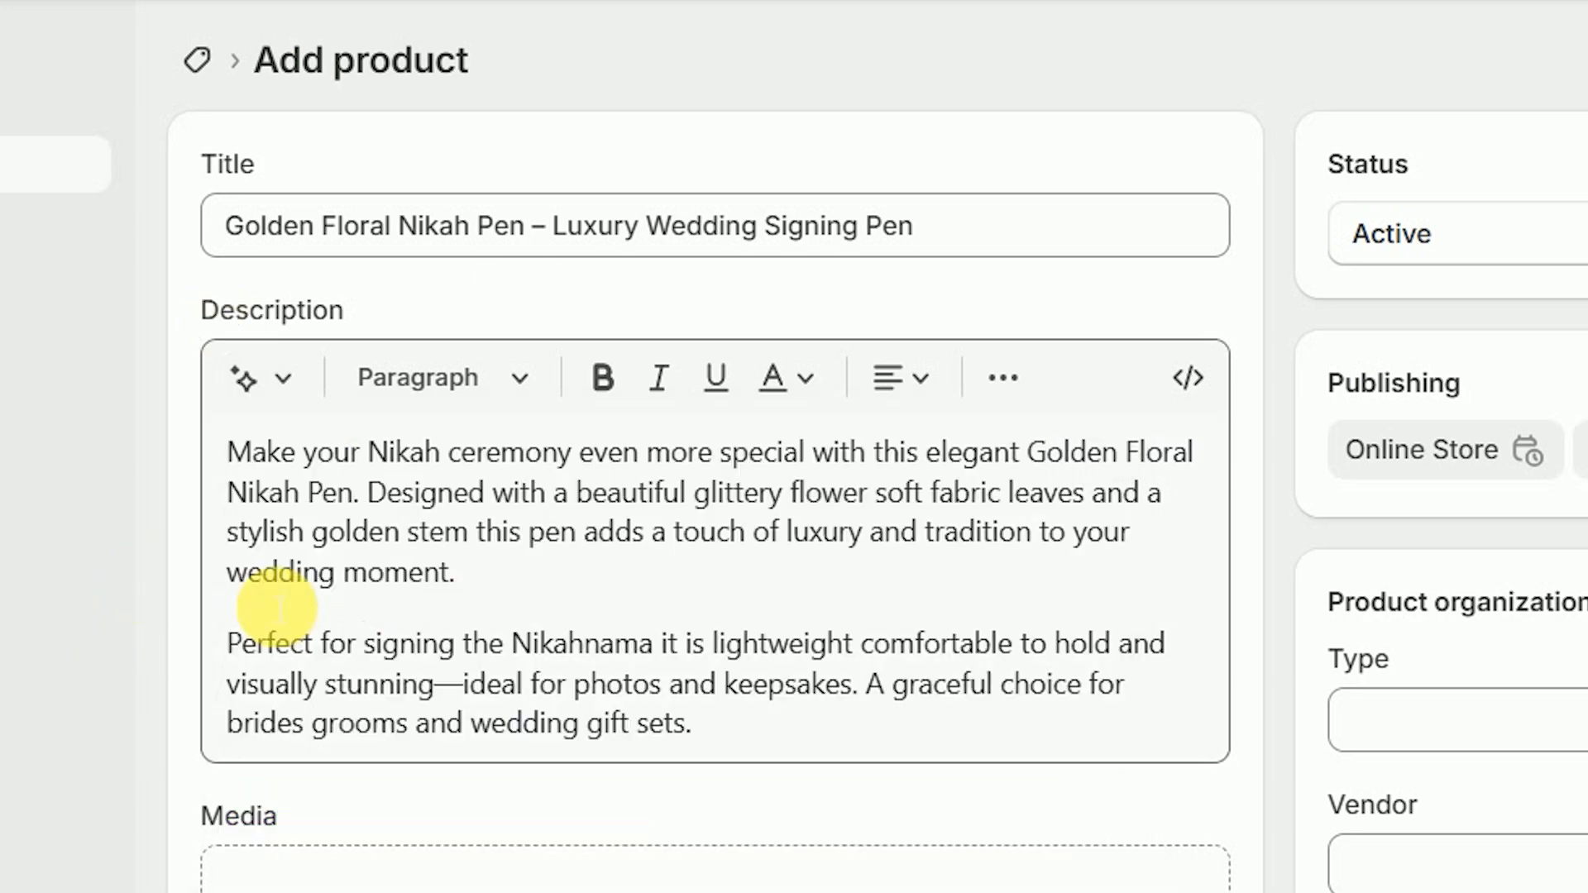
Step: Replace the long dash between "stunning" and "ideal" in the second description paragraph with a space
click(465, 699)
key(BackSpace)
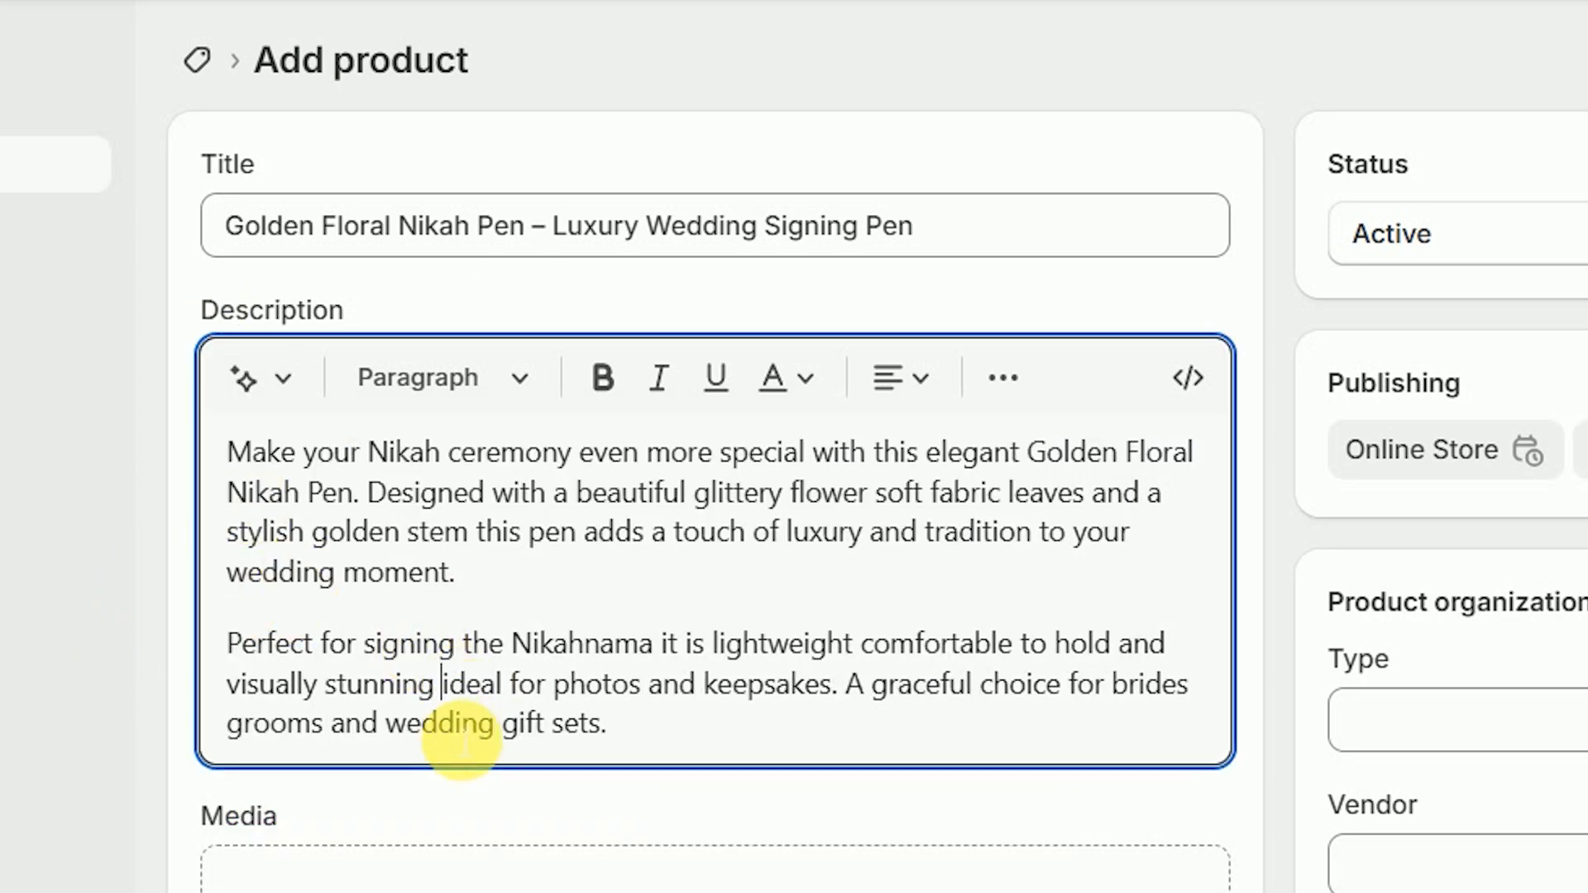
Step: Copy the five-item features list from the ChatGPT answer and paste it below the description paragraphs, after blank lines
scroll(698, 709, down, 3)
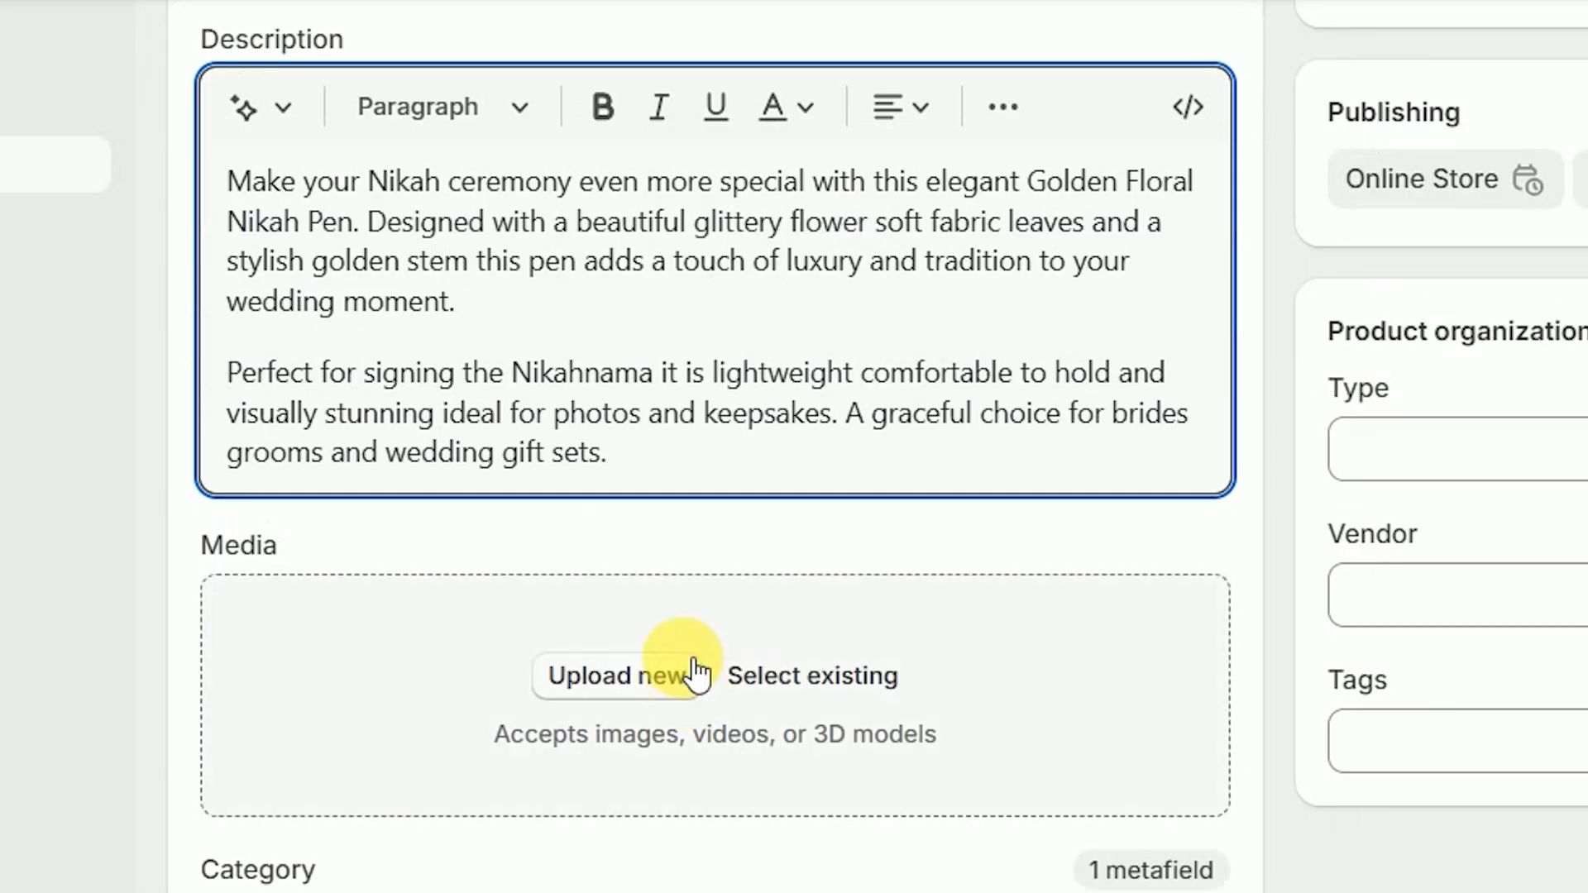
click(659, 477)
key(Return)
key(Return)
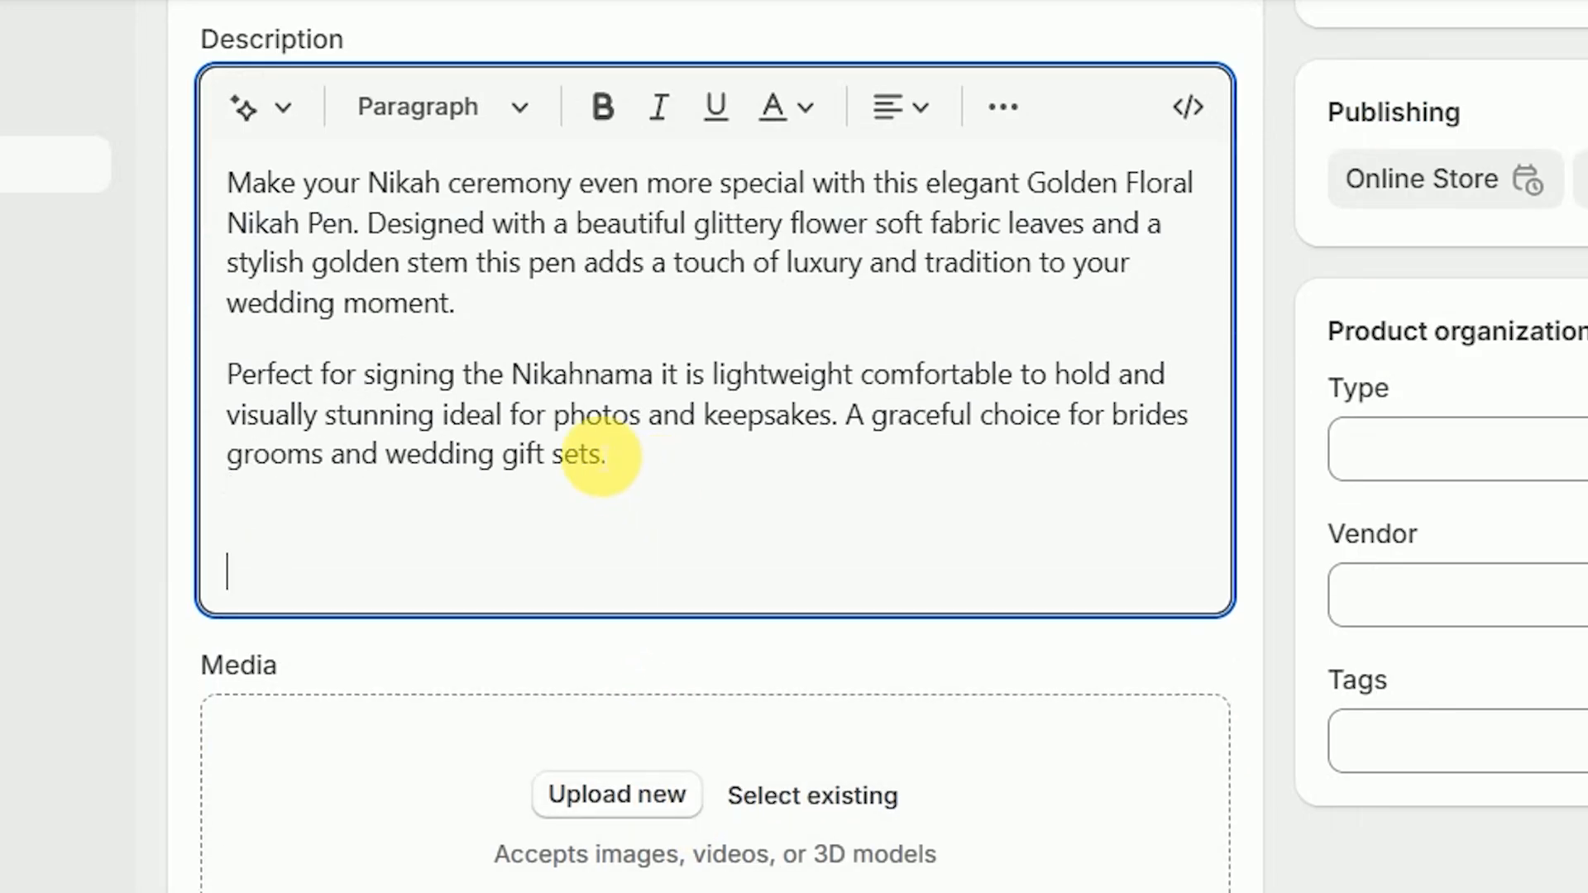
key(alt+Tab)
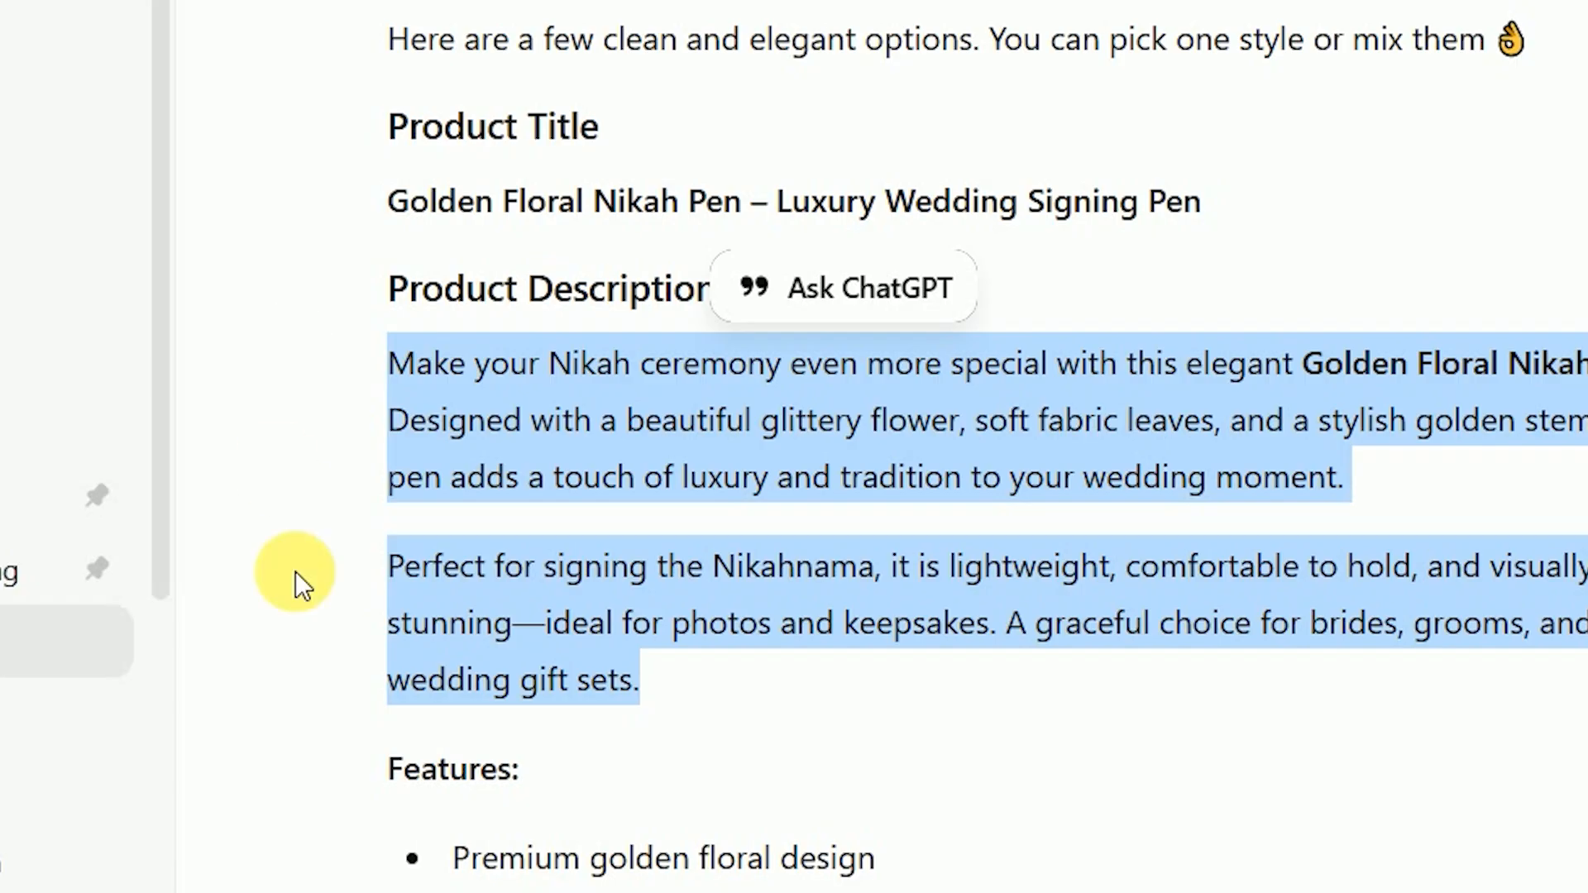
scroll(297, 577, down, 3)
drag(936, 815, 425, 588)
key(ctrl+c)
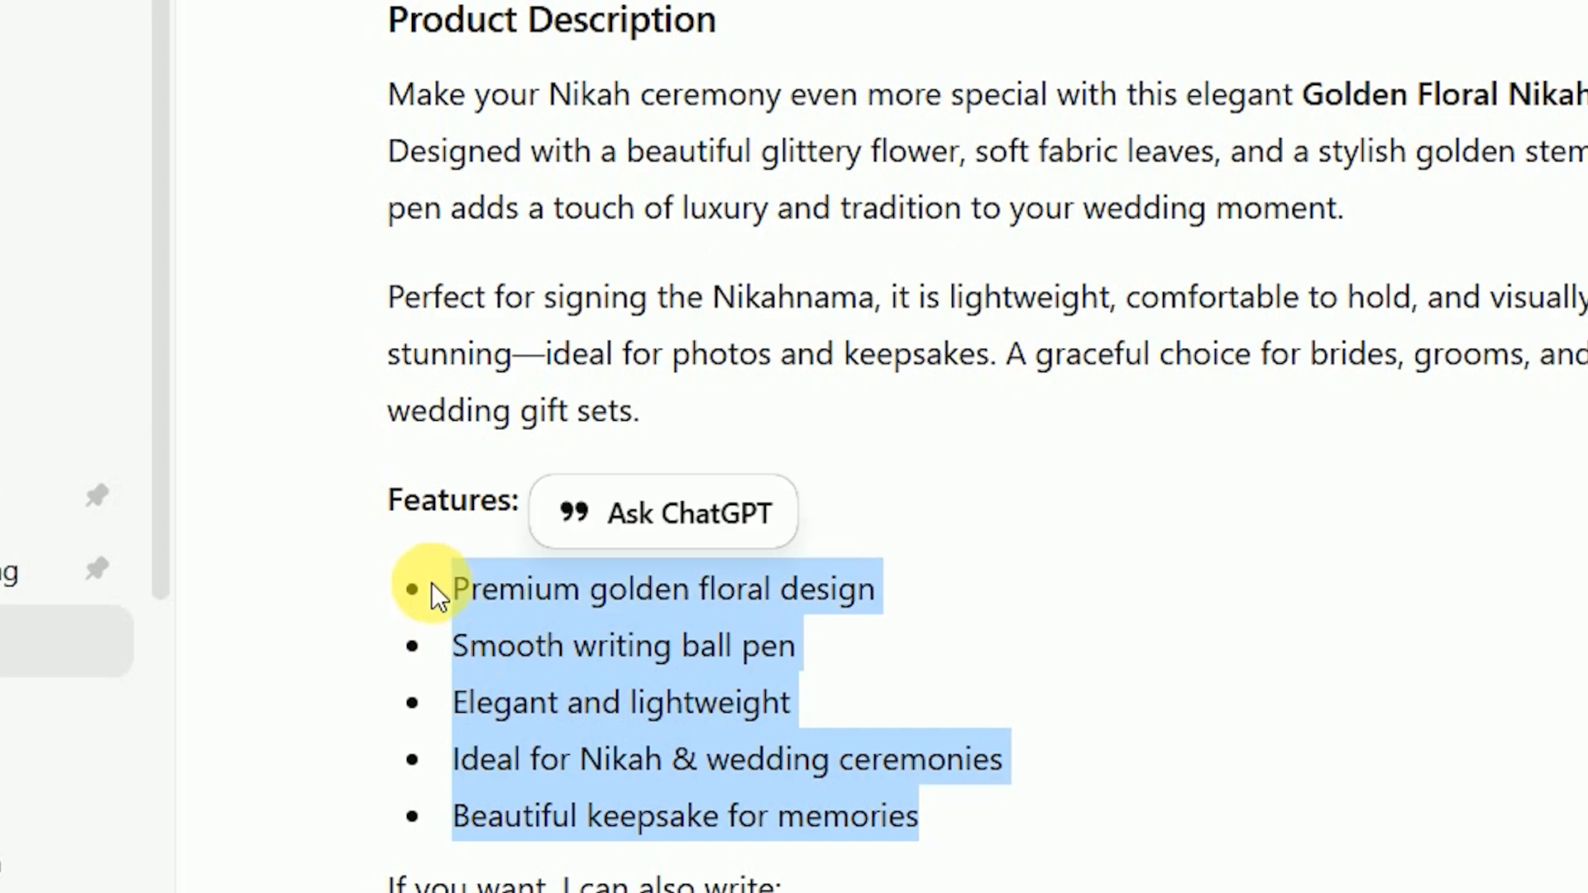
key(alt+Tab)
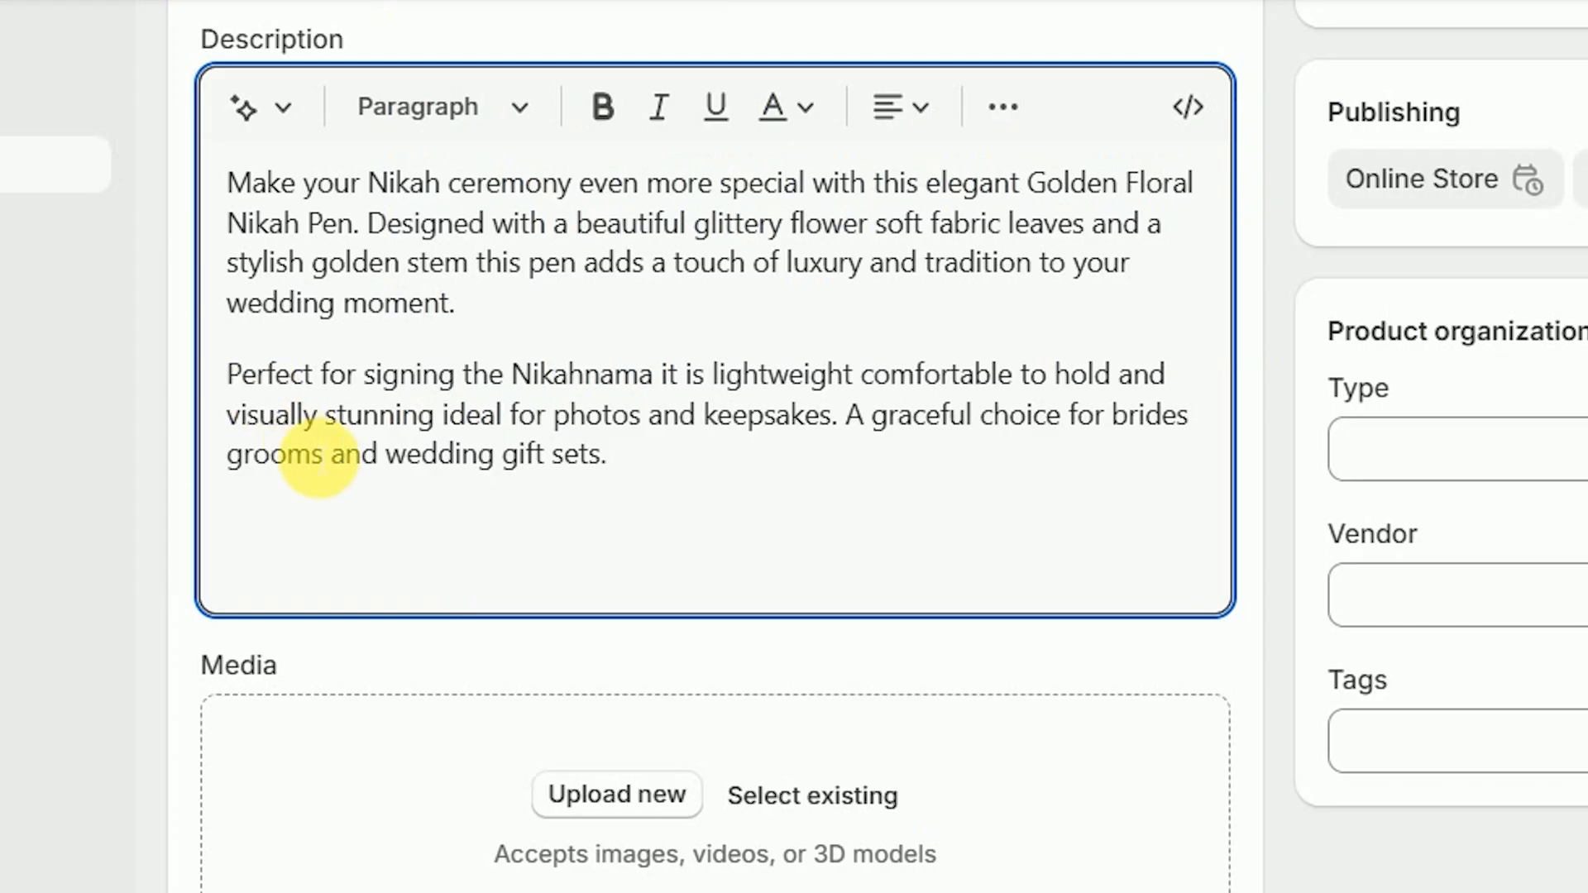
key(ctrl+v)
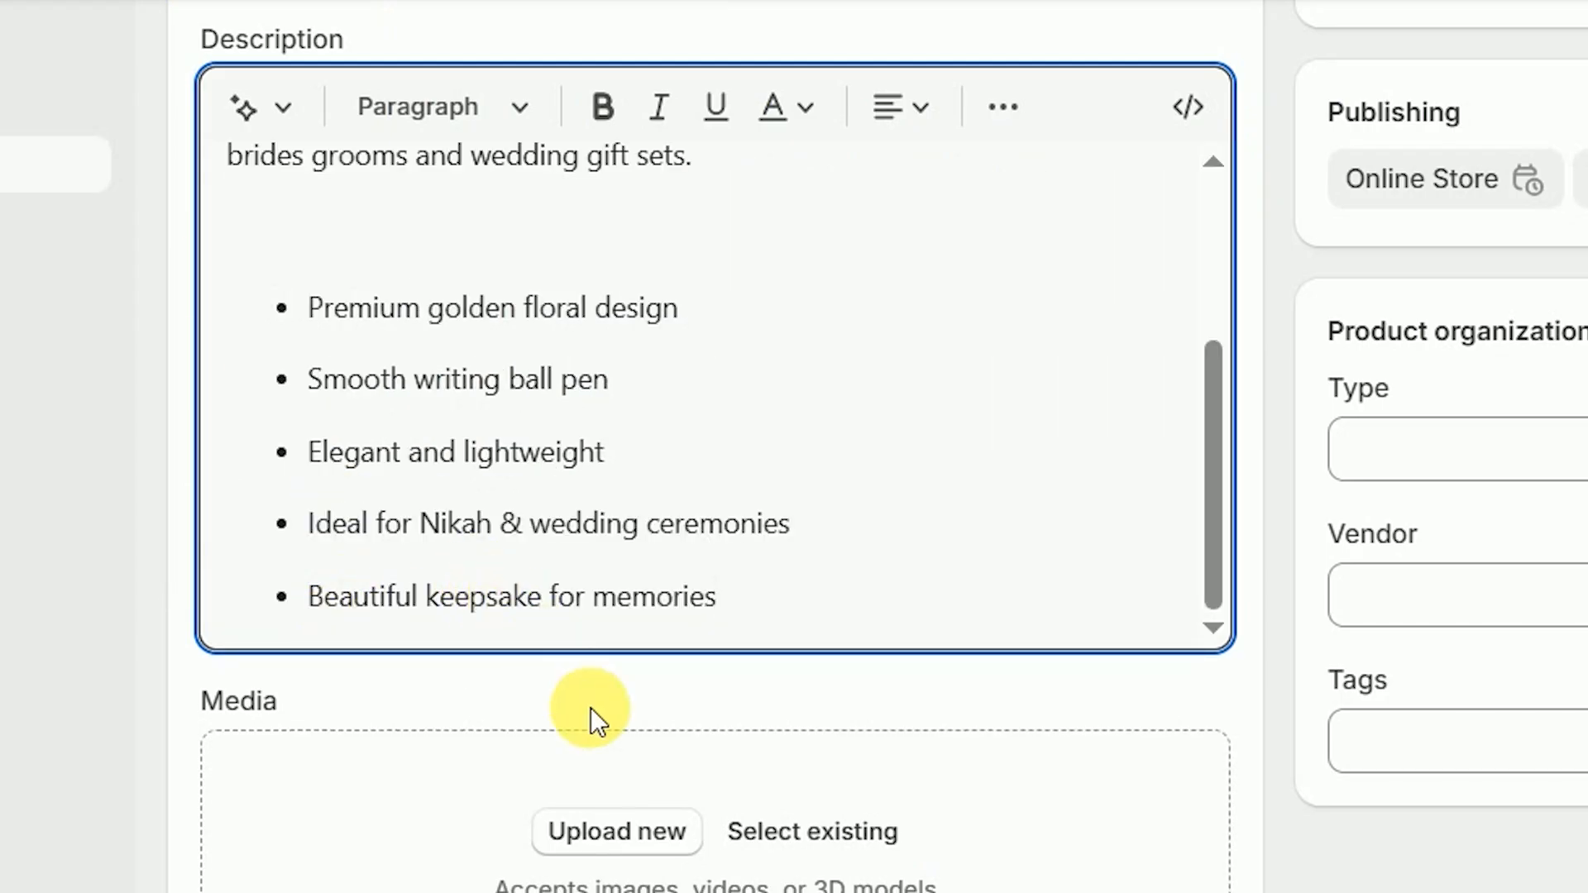
Step: Upload the golden floral pen photo from the products folder as the product's media
scroll(592, 727, down, 6)
scroll(684, 422, up, 3)
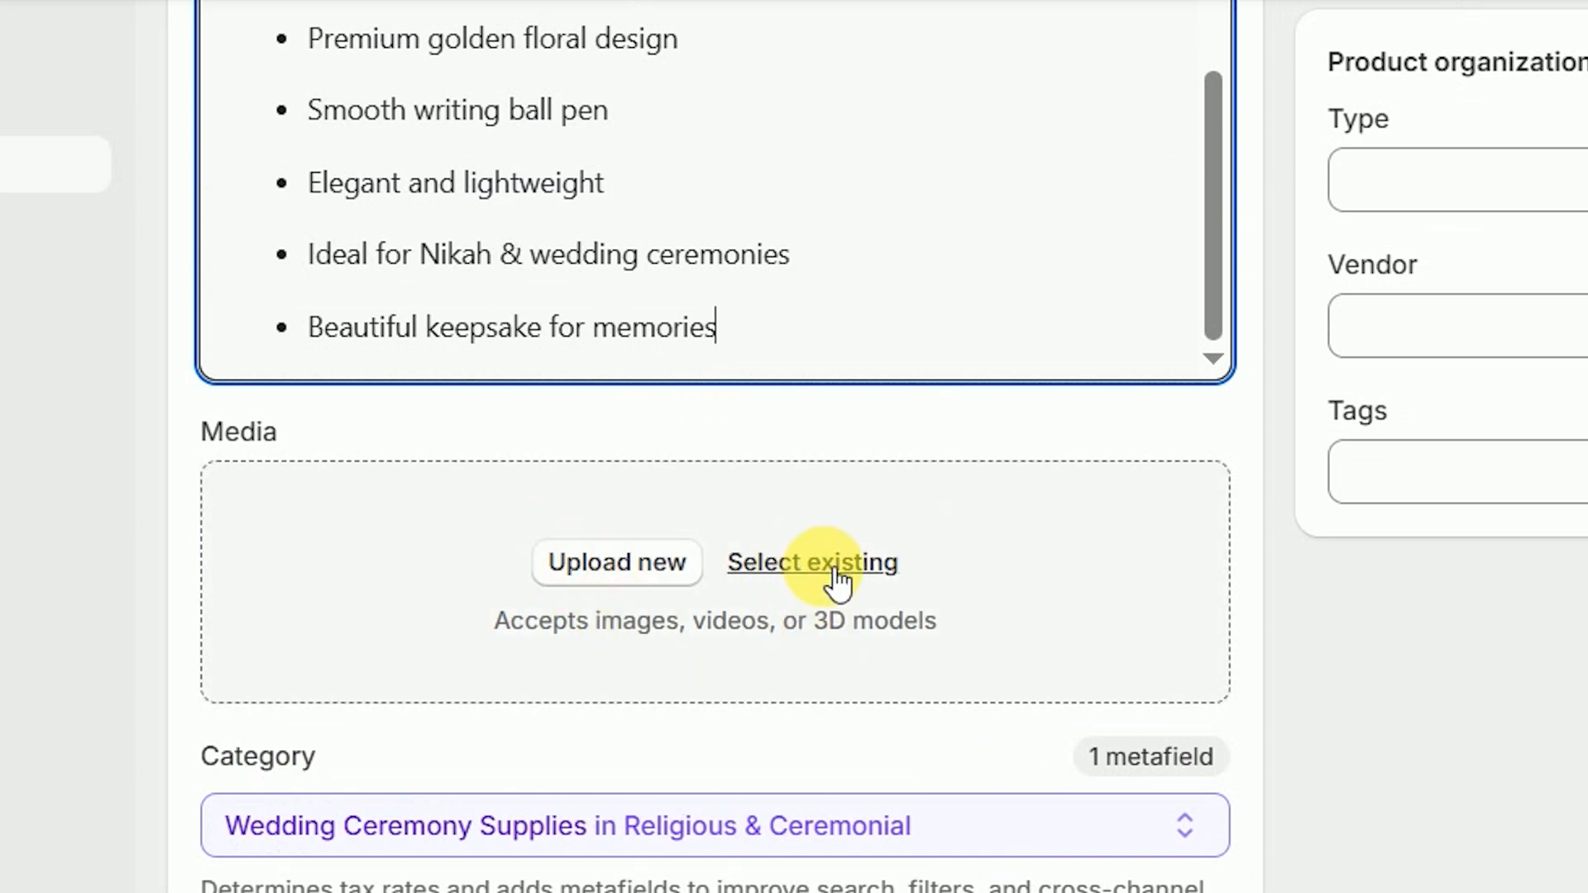
click(616, 571)
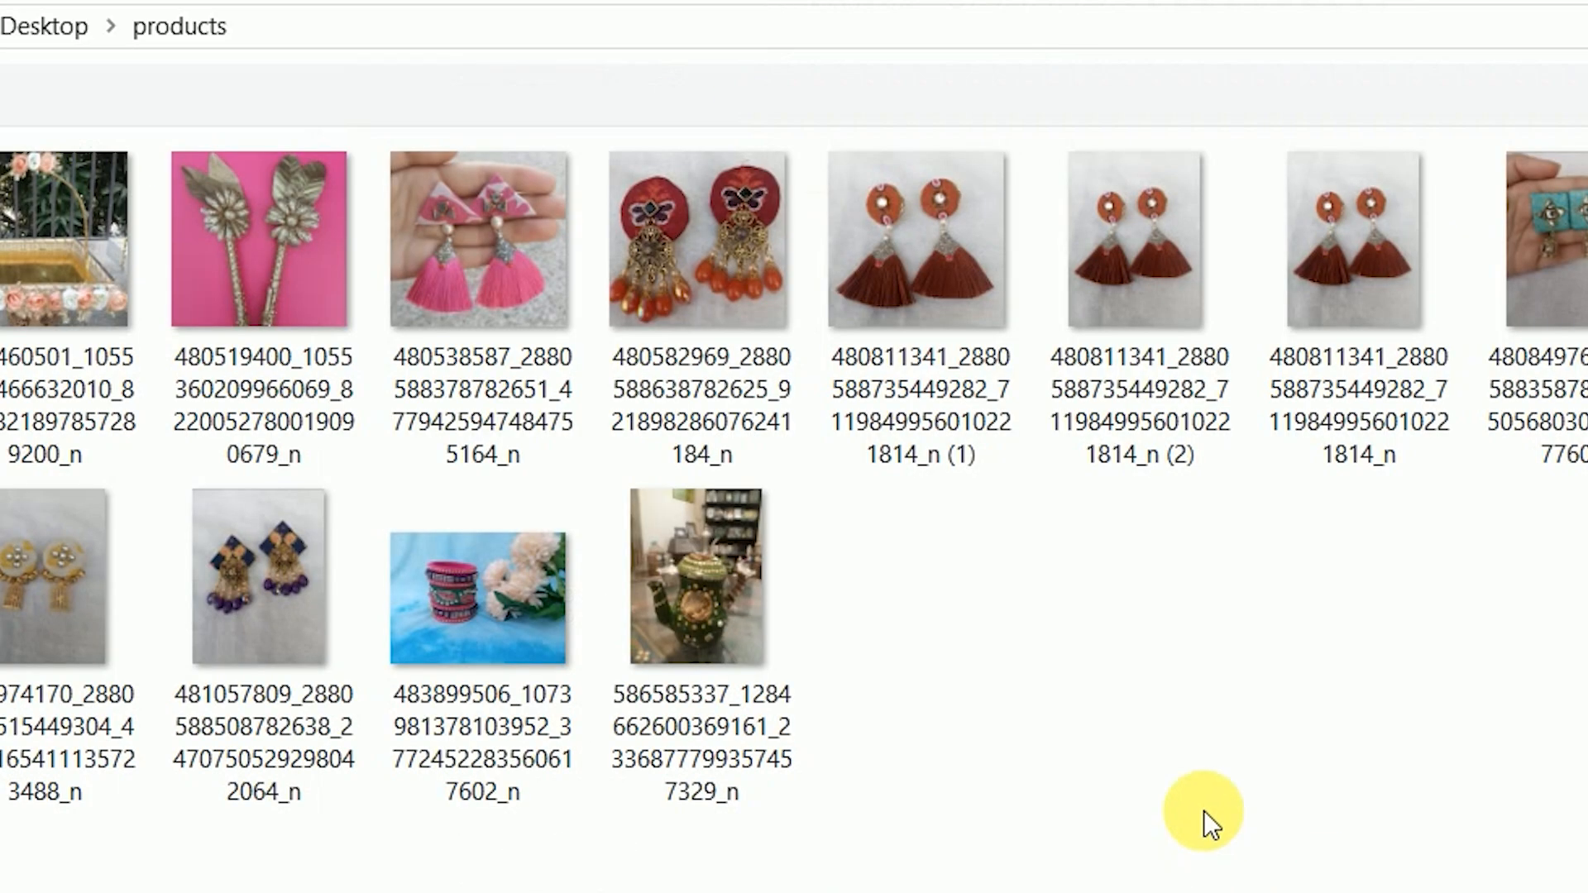
double_click(296, 313)
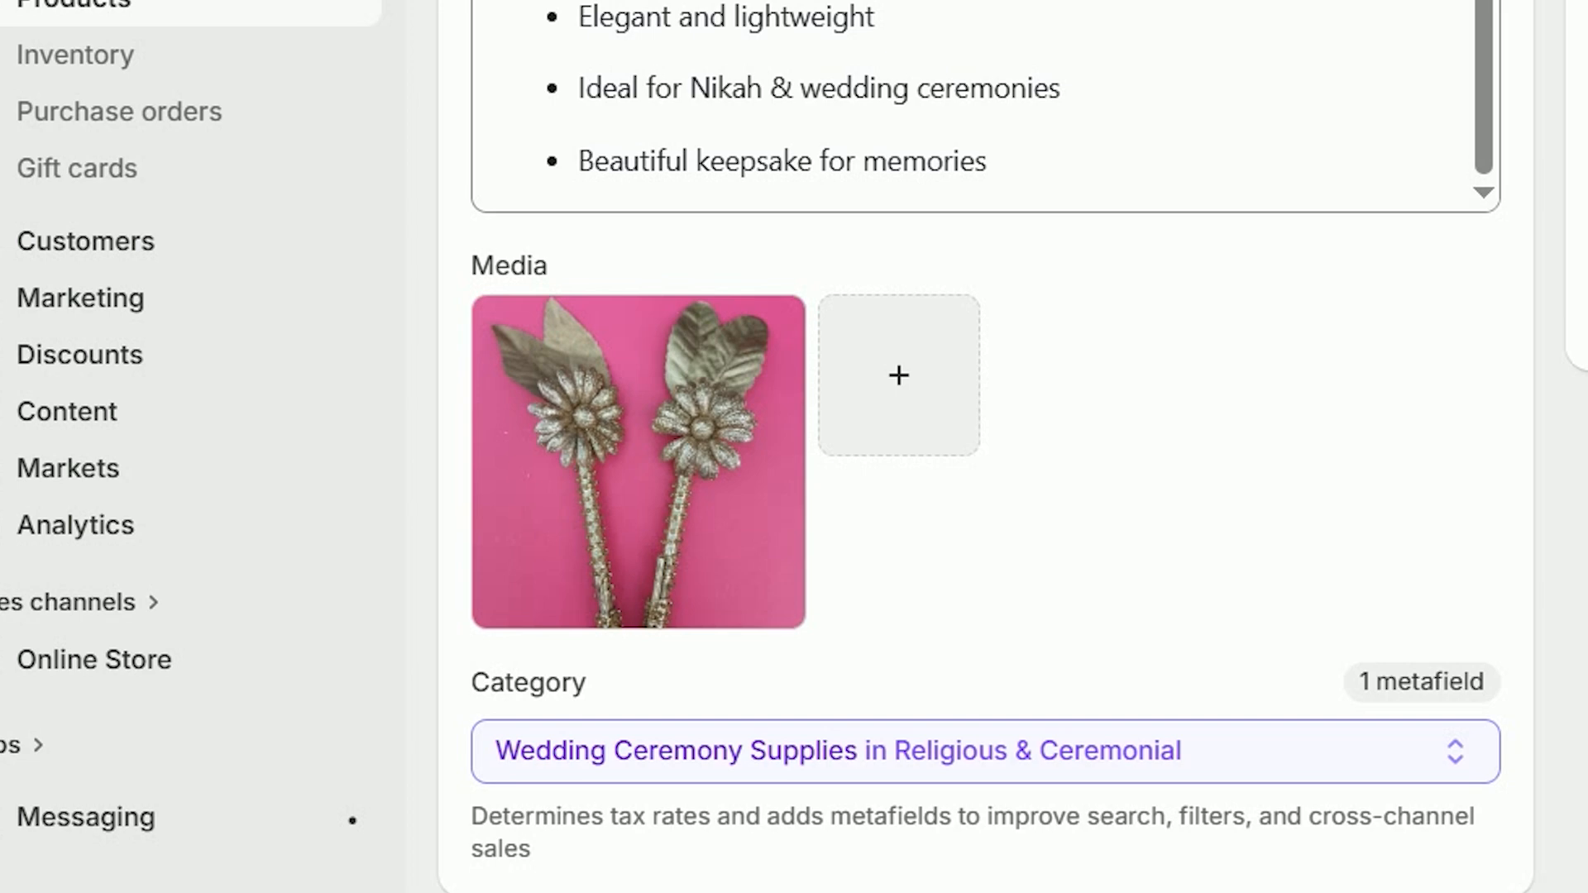
Step: Look up "Nikah Pen" from the product title in a new browser tab and locate the BW1395-1 pen image on the Desktop
scroll(638, 185, up, 10)
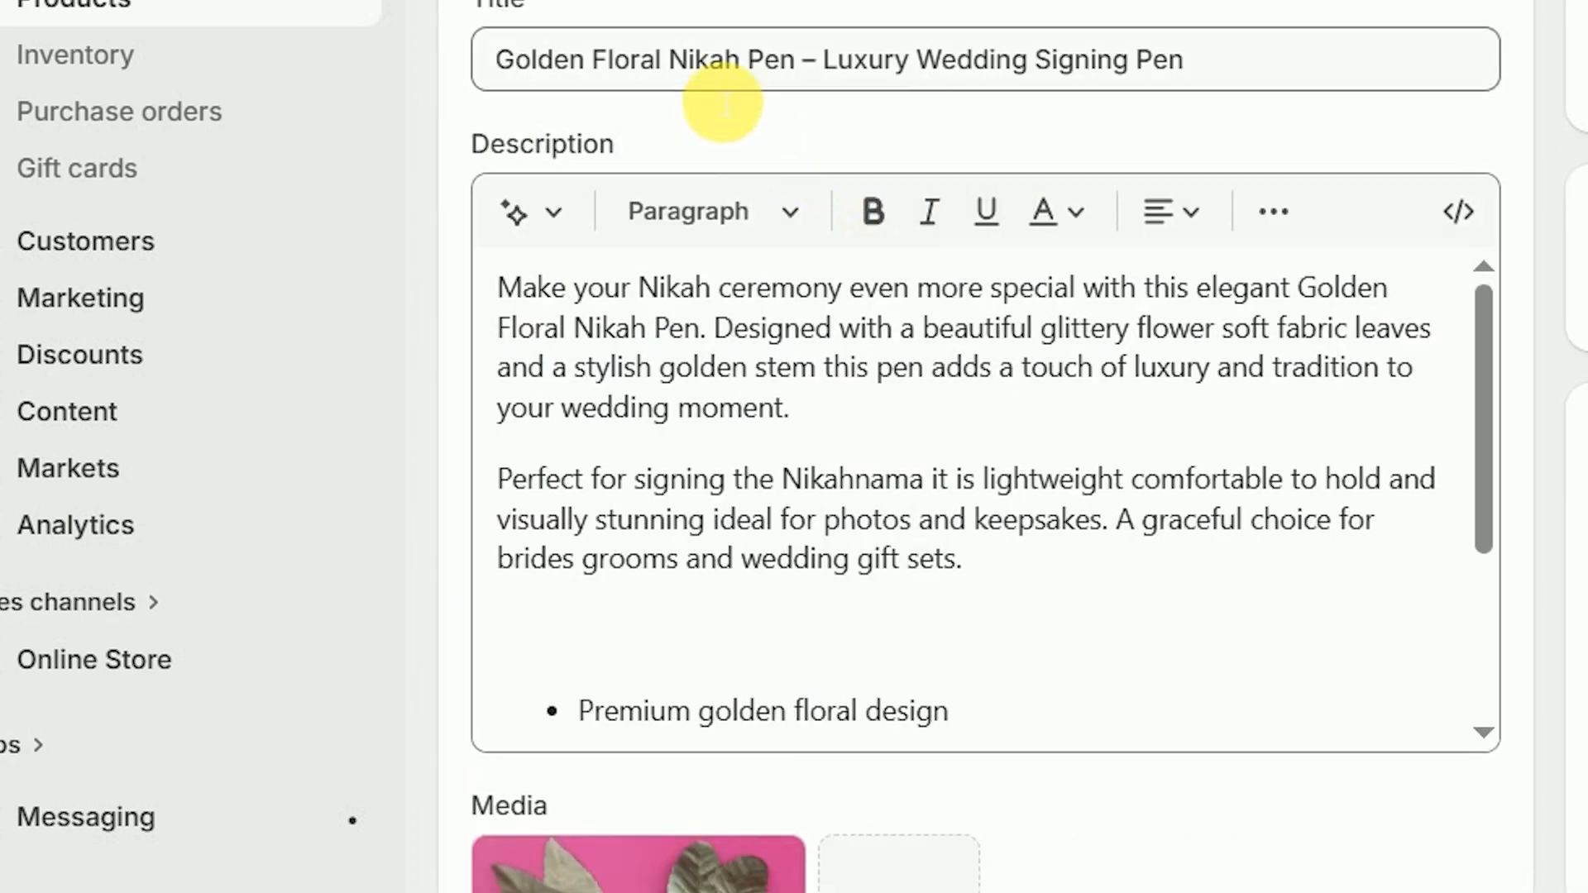
drag(672, 70, 792, 75)
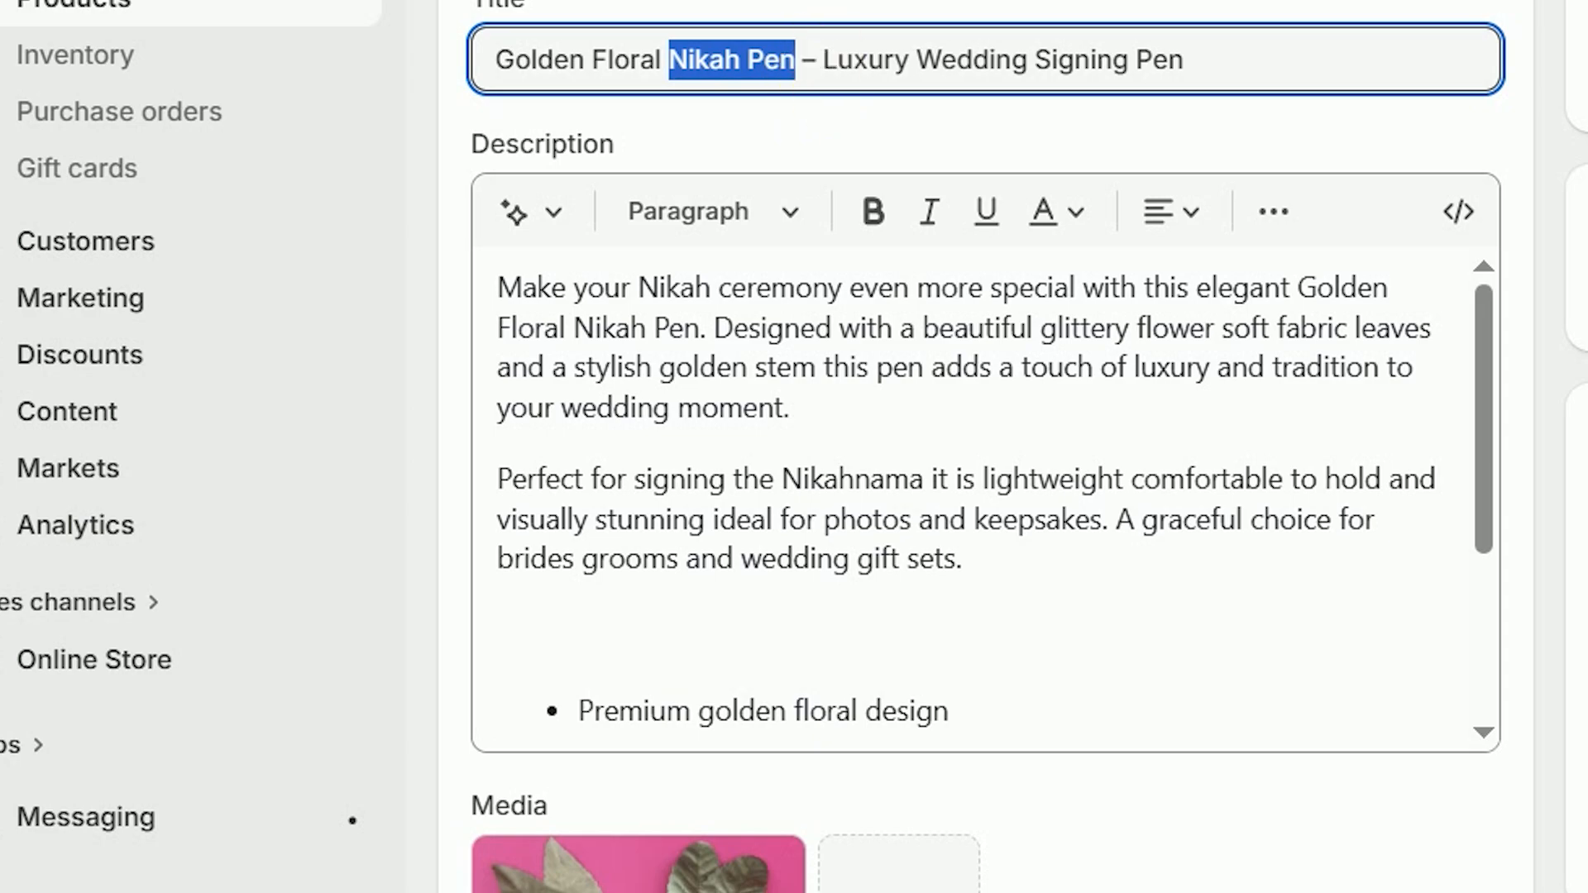
key(ctrl+t)
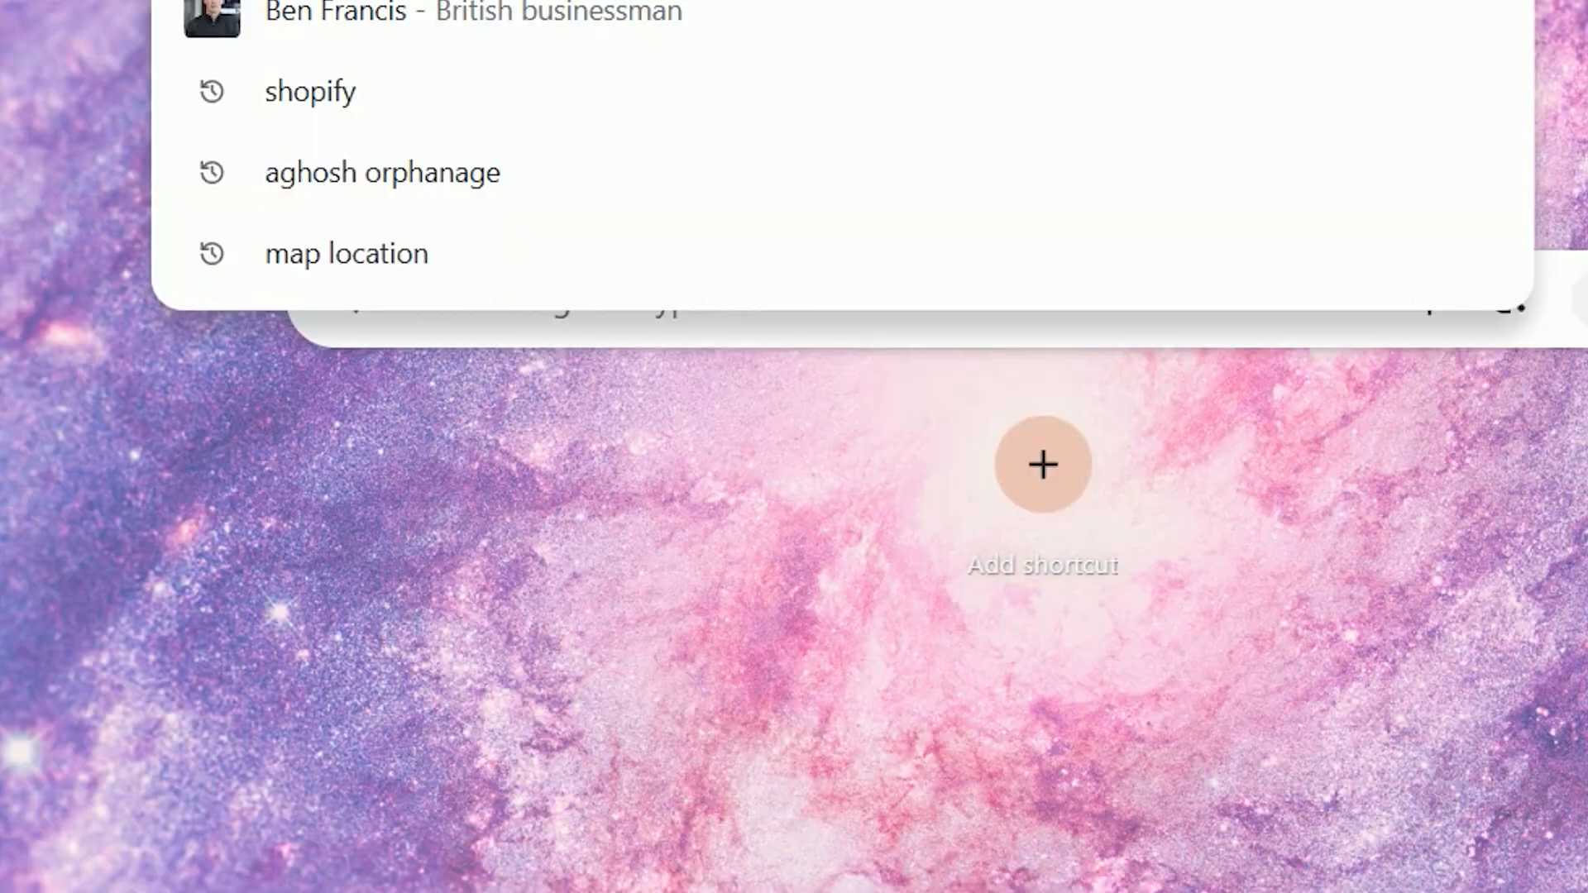
key(ctrl+v)
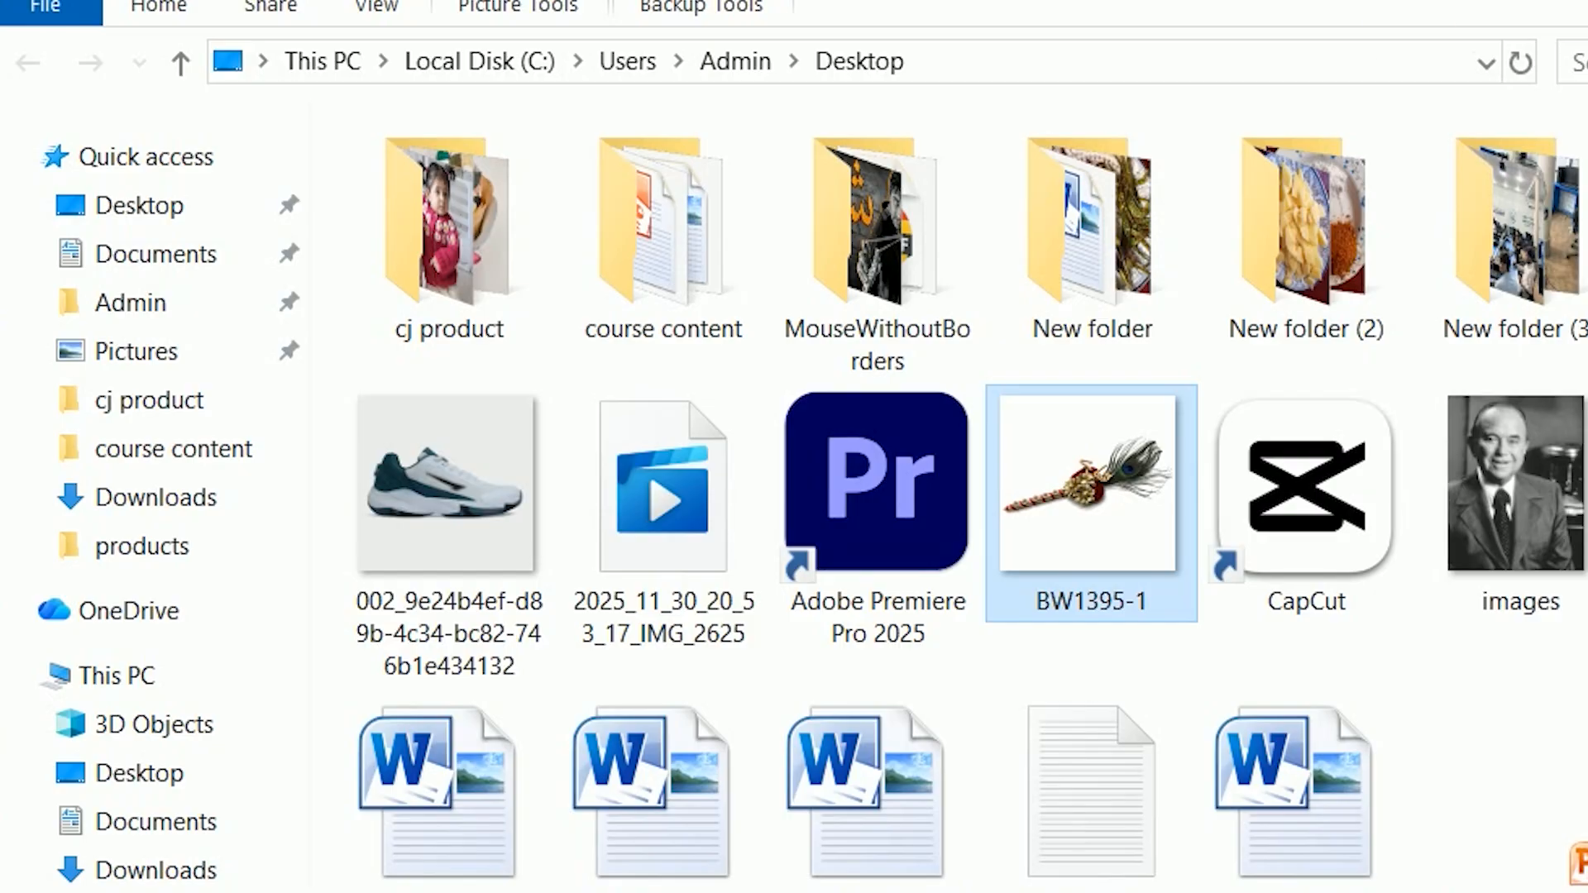
Step: Search Google for "bg remover free", open remove.bg and upload the peacock-feather pen image for background removal
key(alt+Tab)
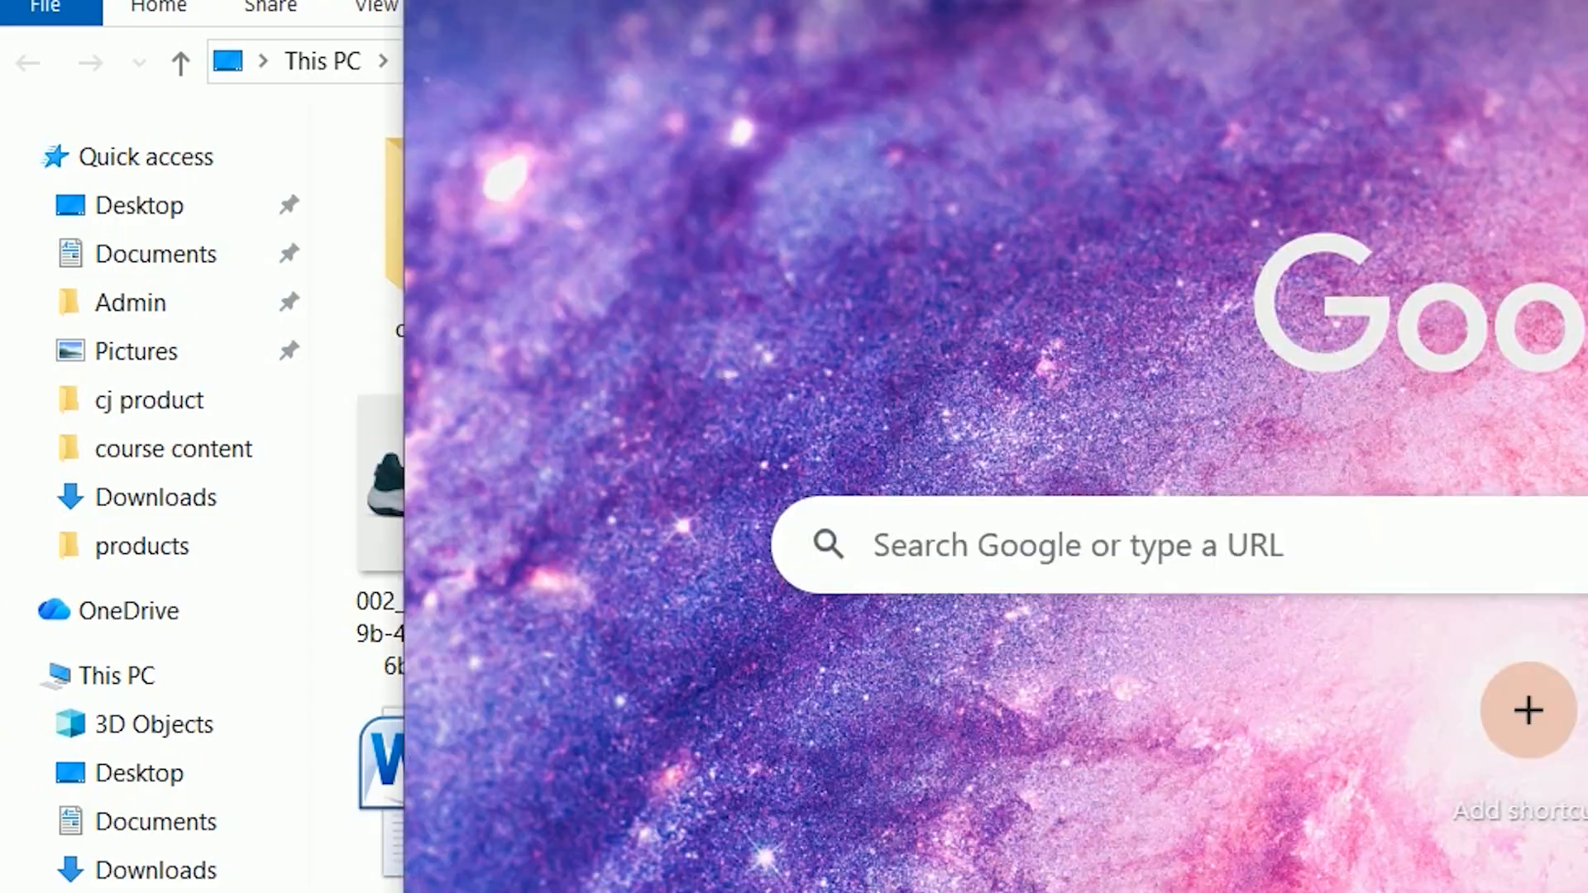
click(815, 53)
text(bg)
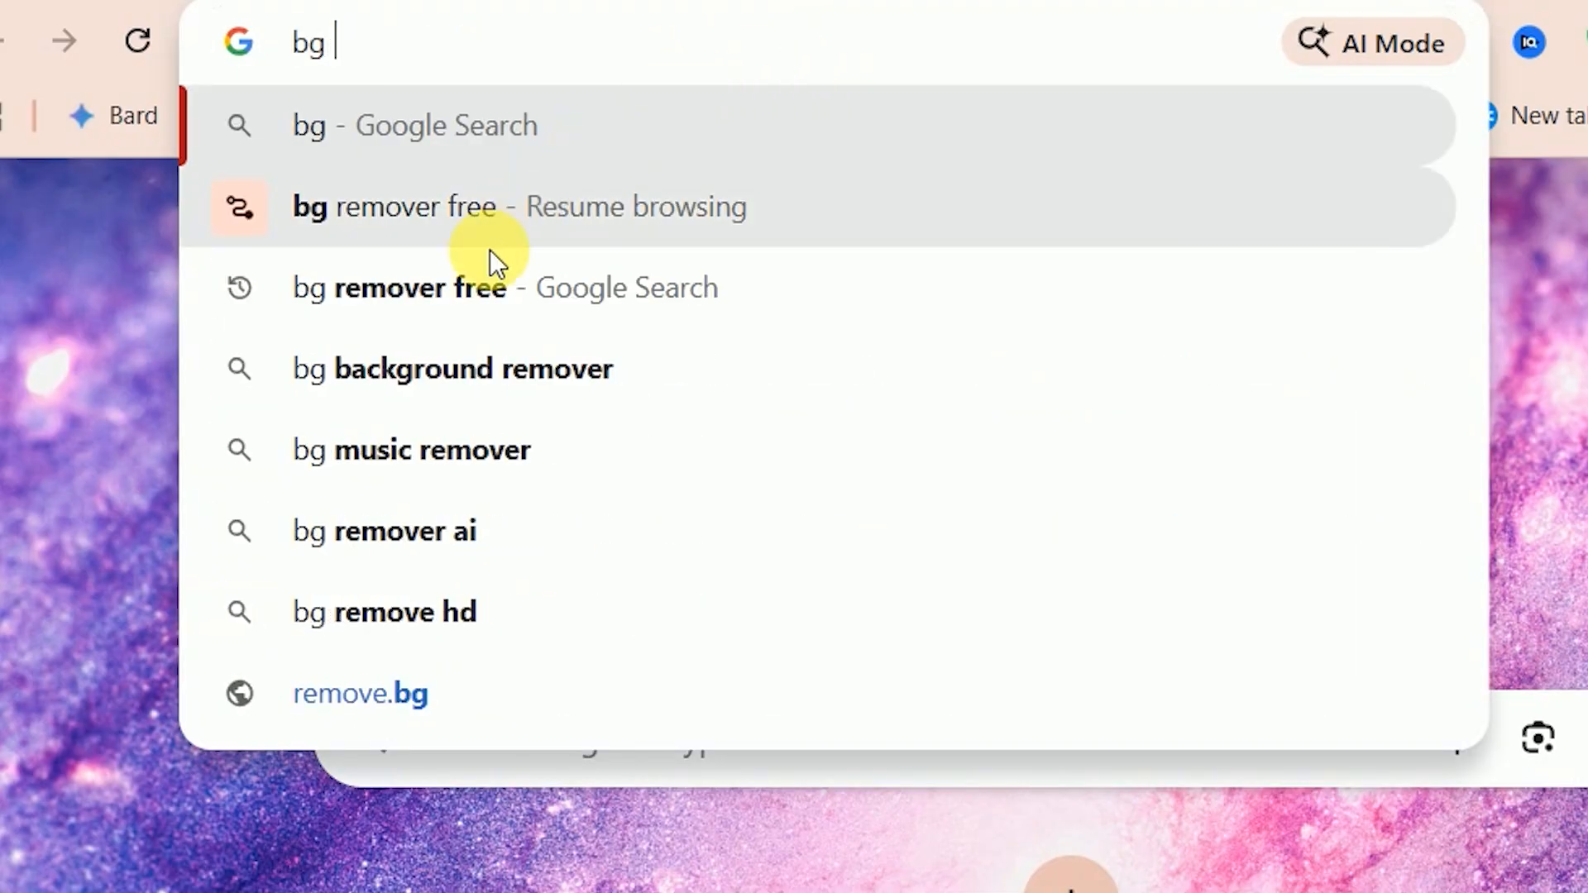
click(465, 284)
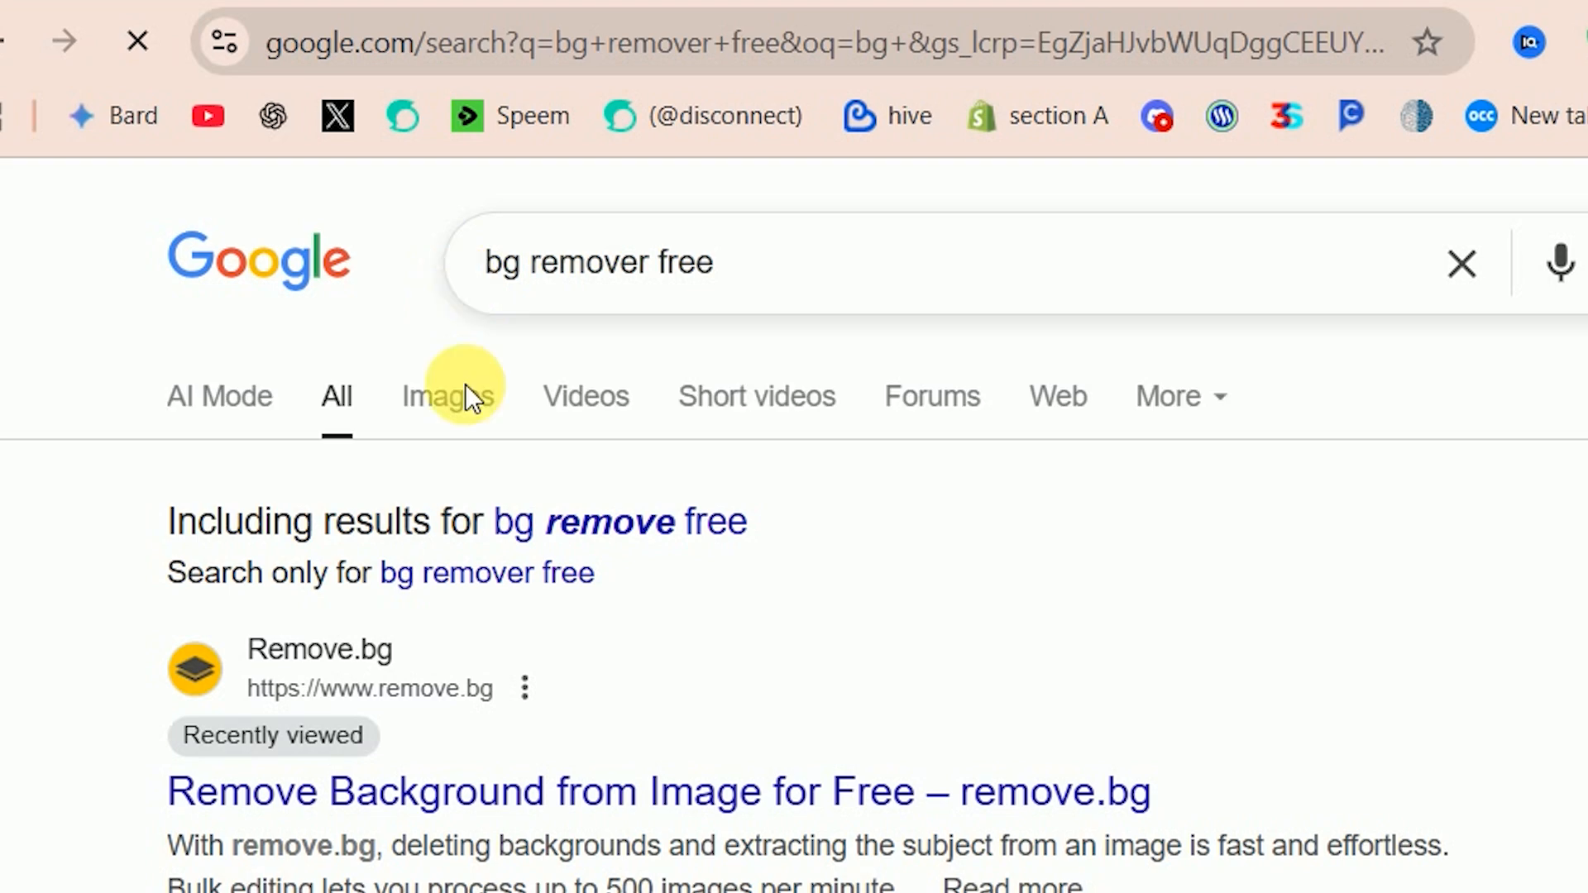
click(656, 804)
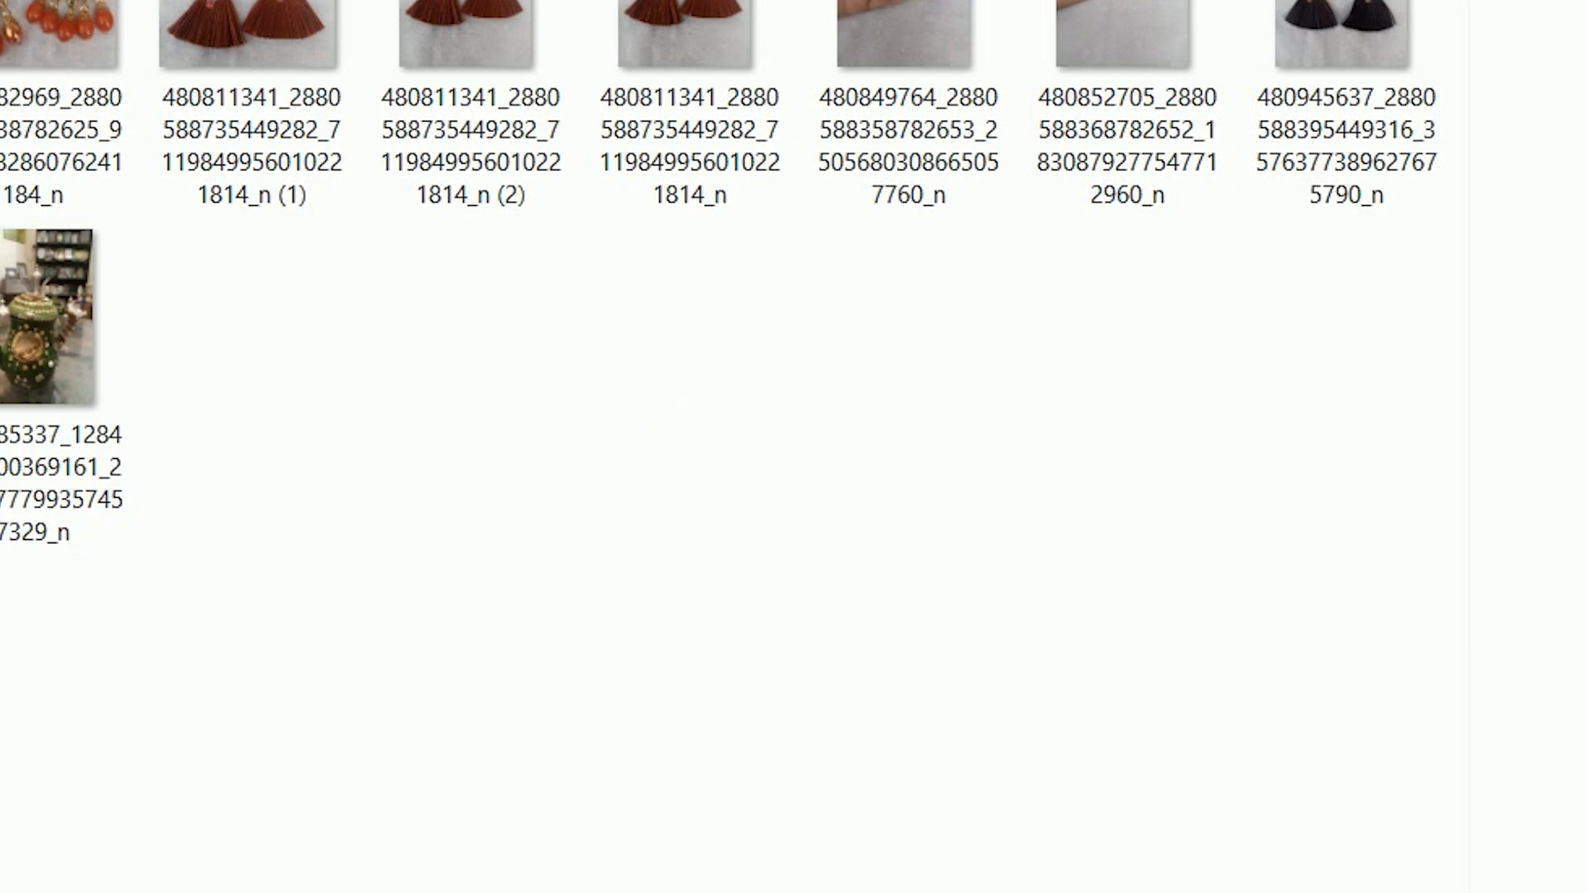
click(243, 214)
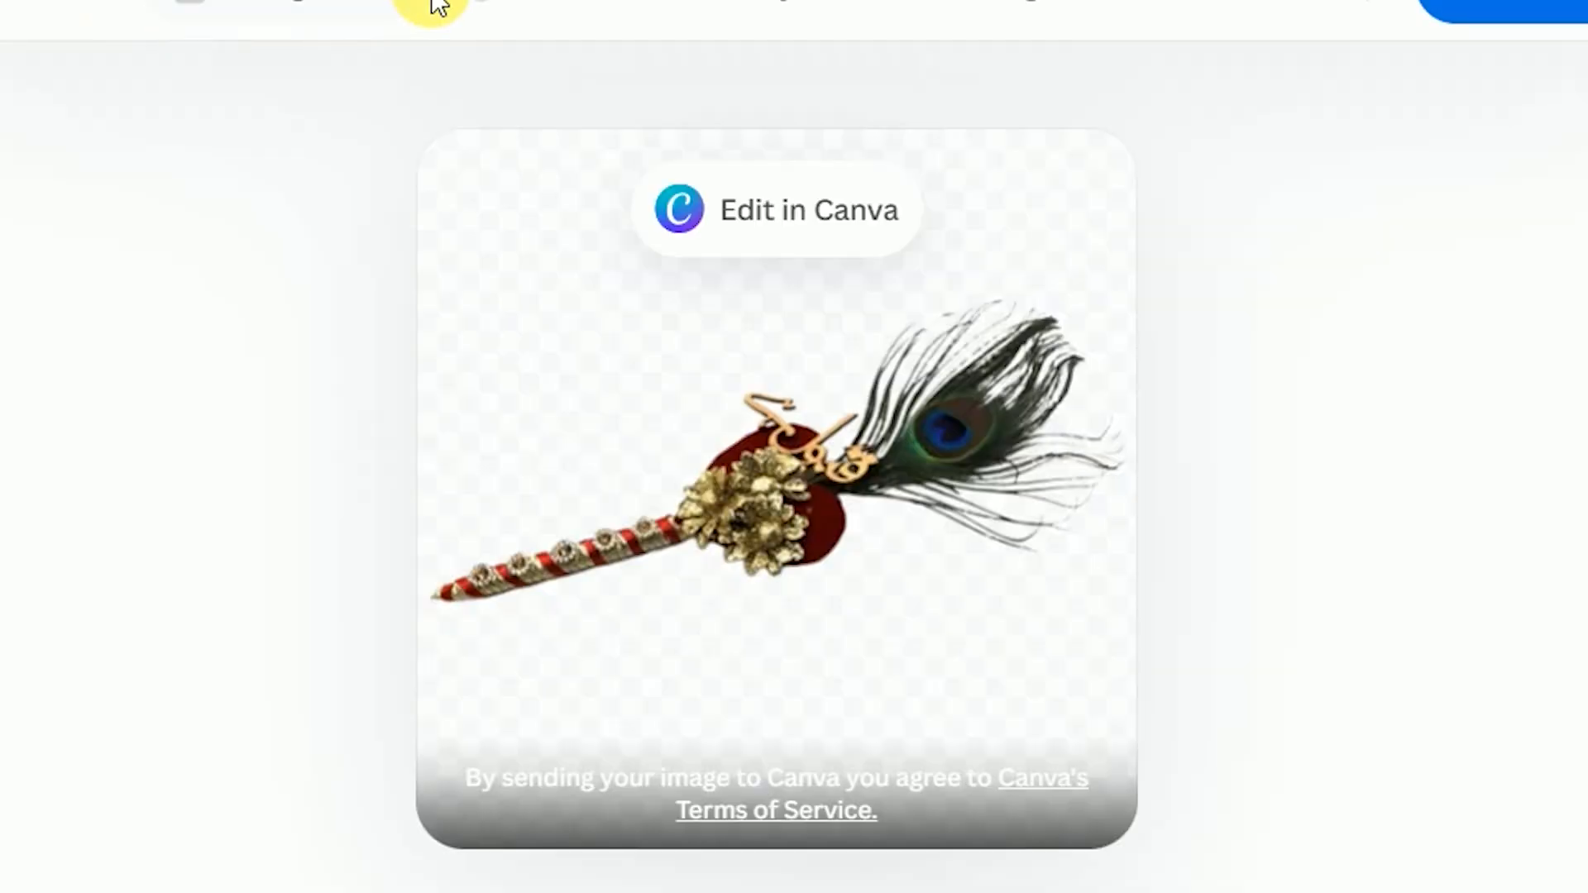
Step: Open the solid-colour background choices for the pen cutout in remove.bg
click(961, 12)
click(212, 4)
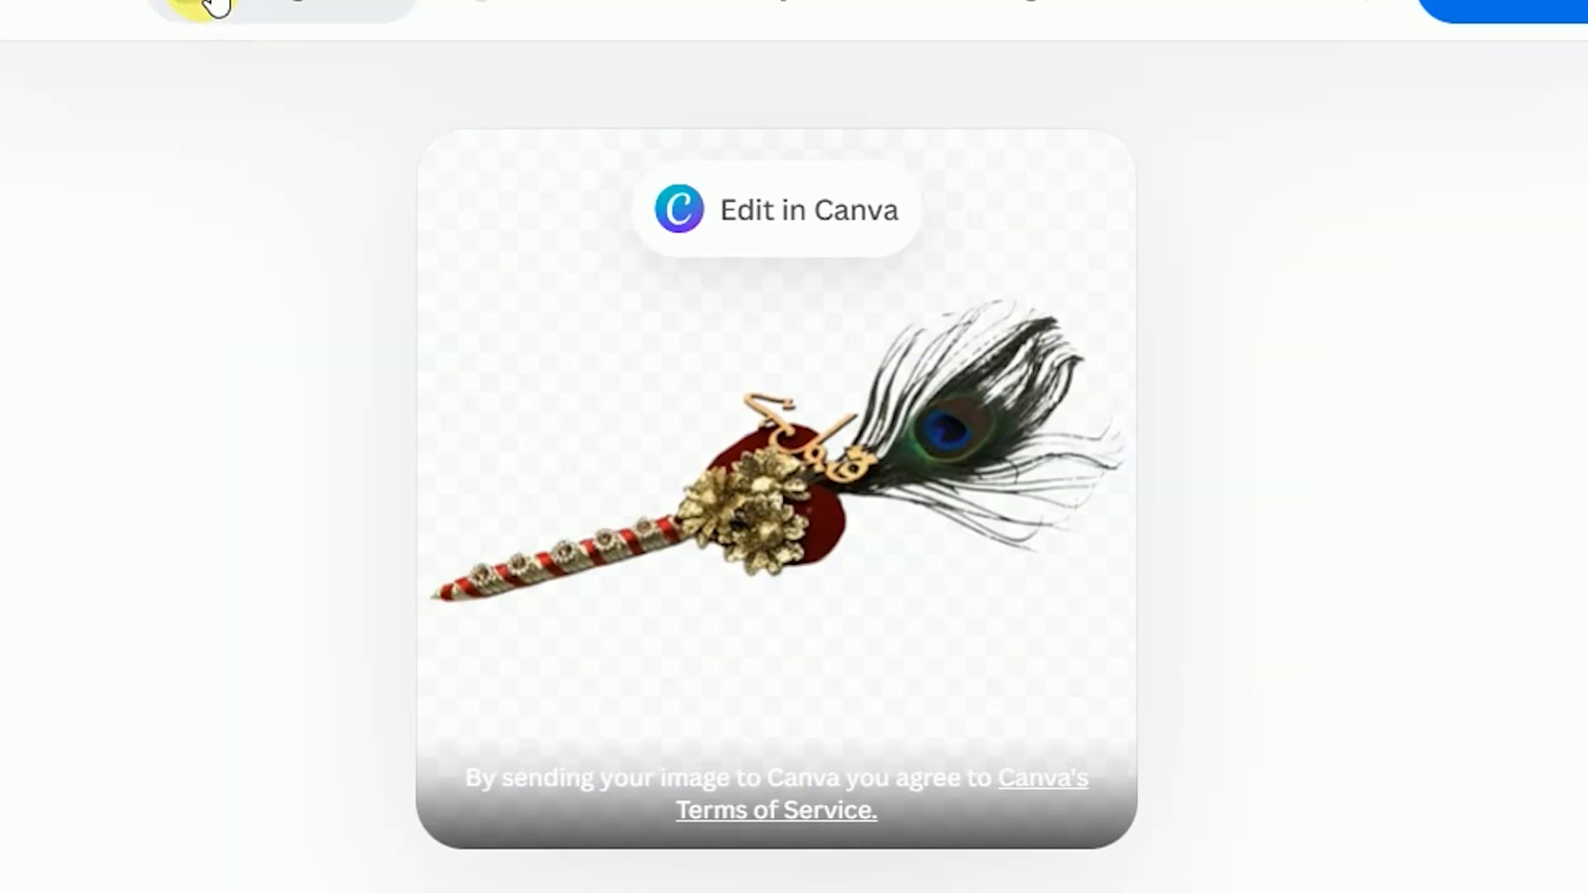
click(212, 4)
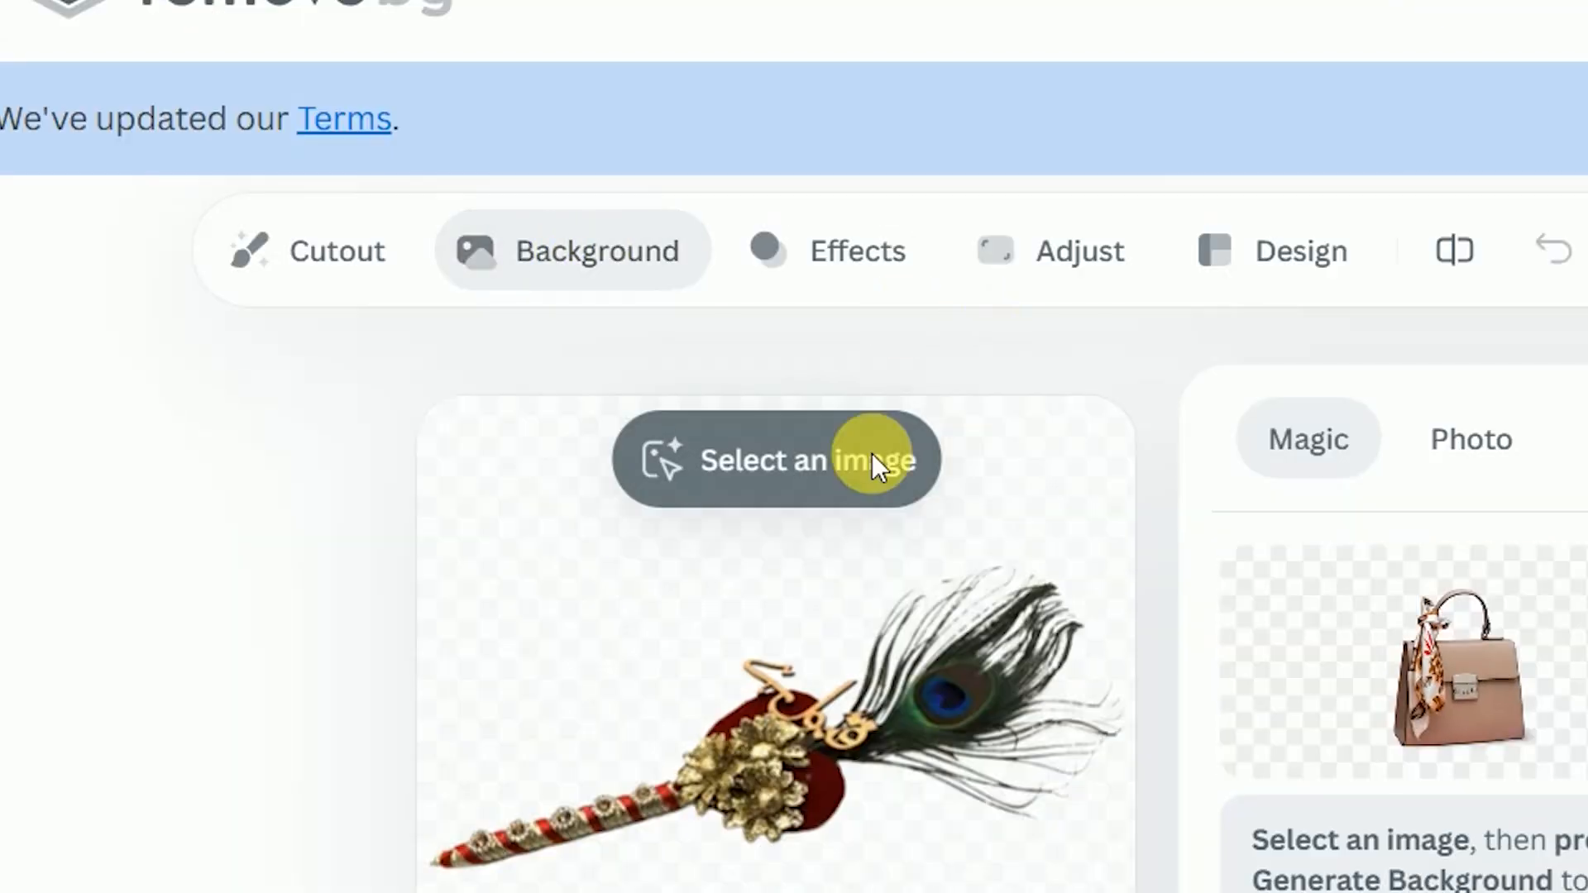
click(1571, 442)
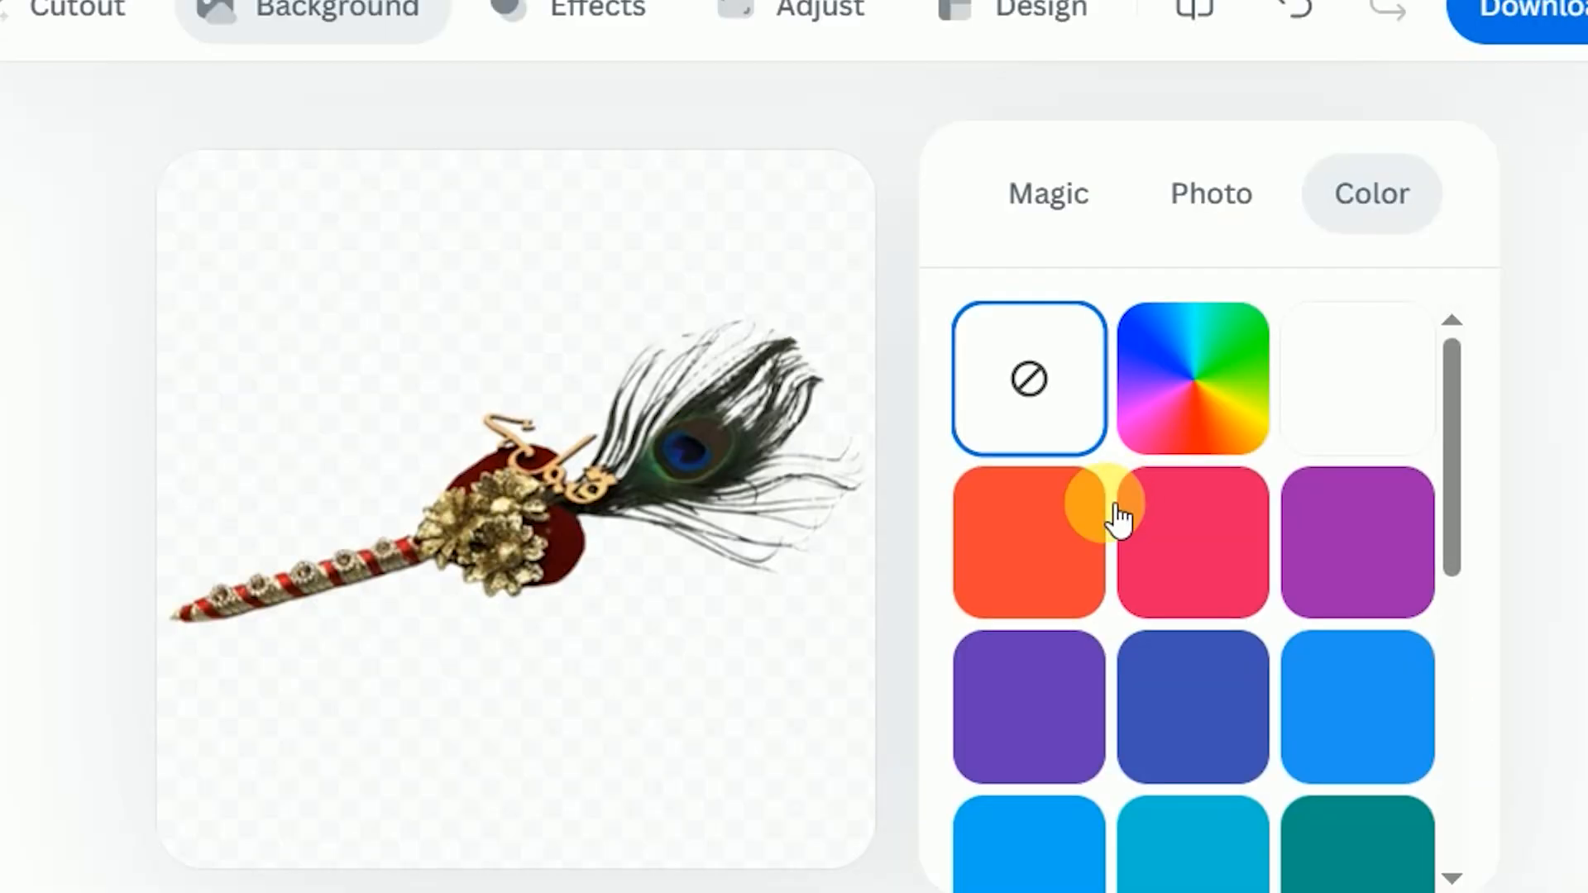
Step: Try orange, pink and purple as the background colour behind the pen cutout
click(1298, 786)
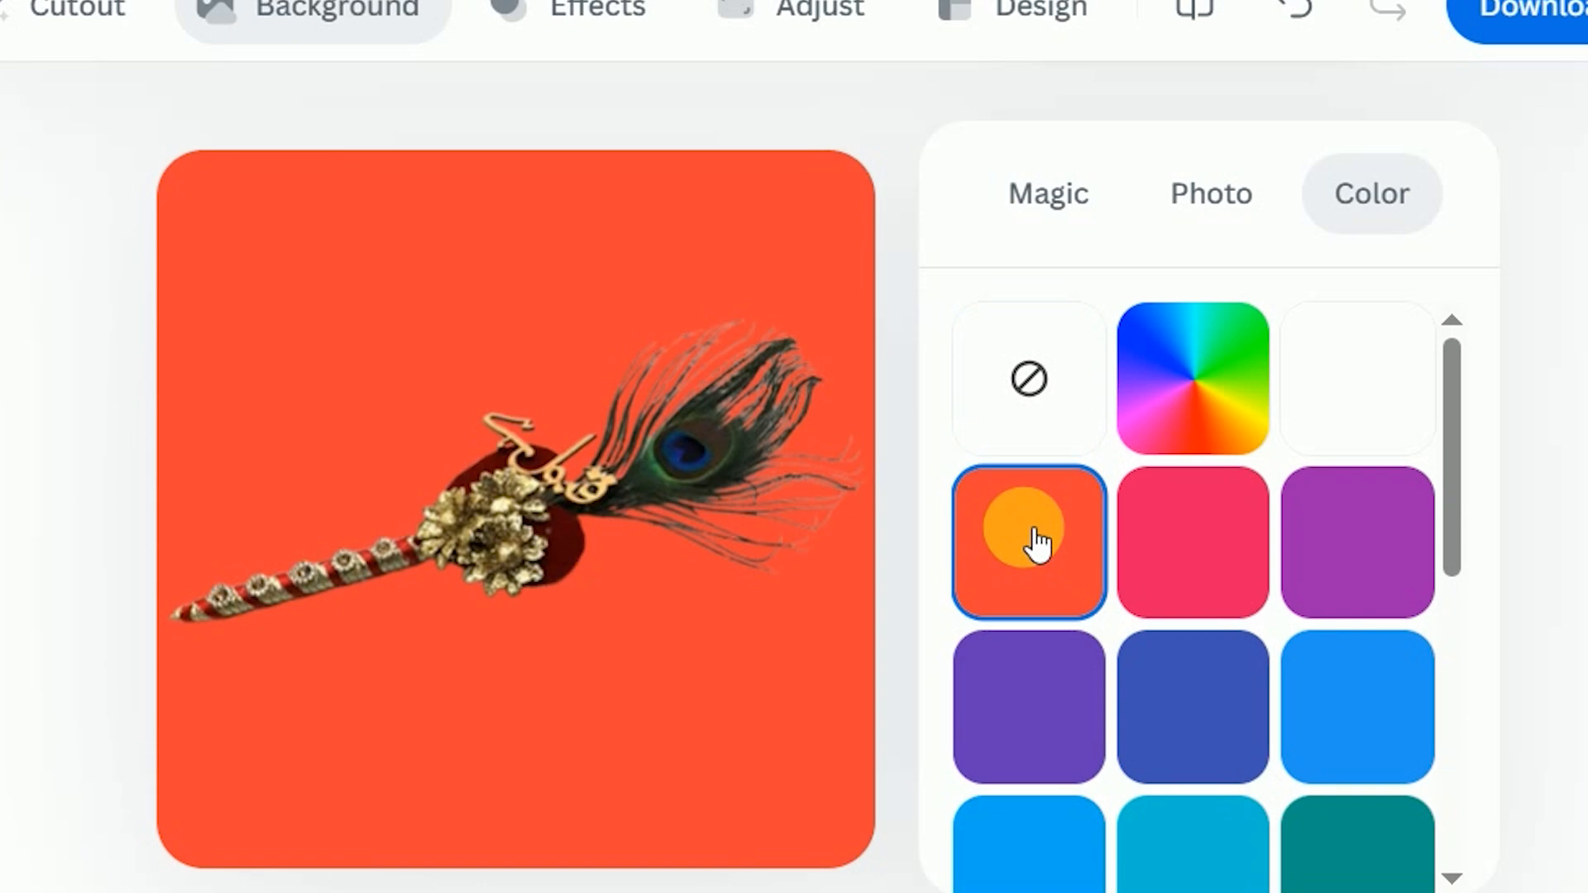
click(1224, 563)
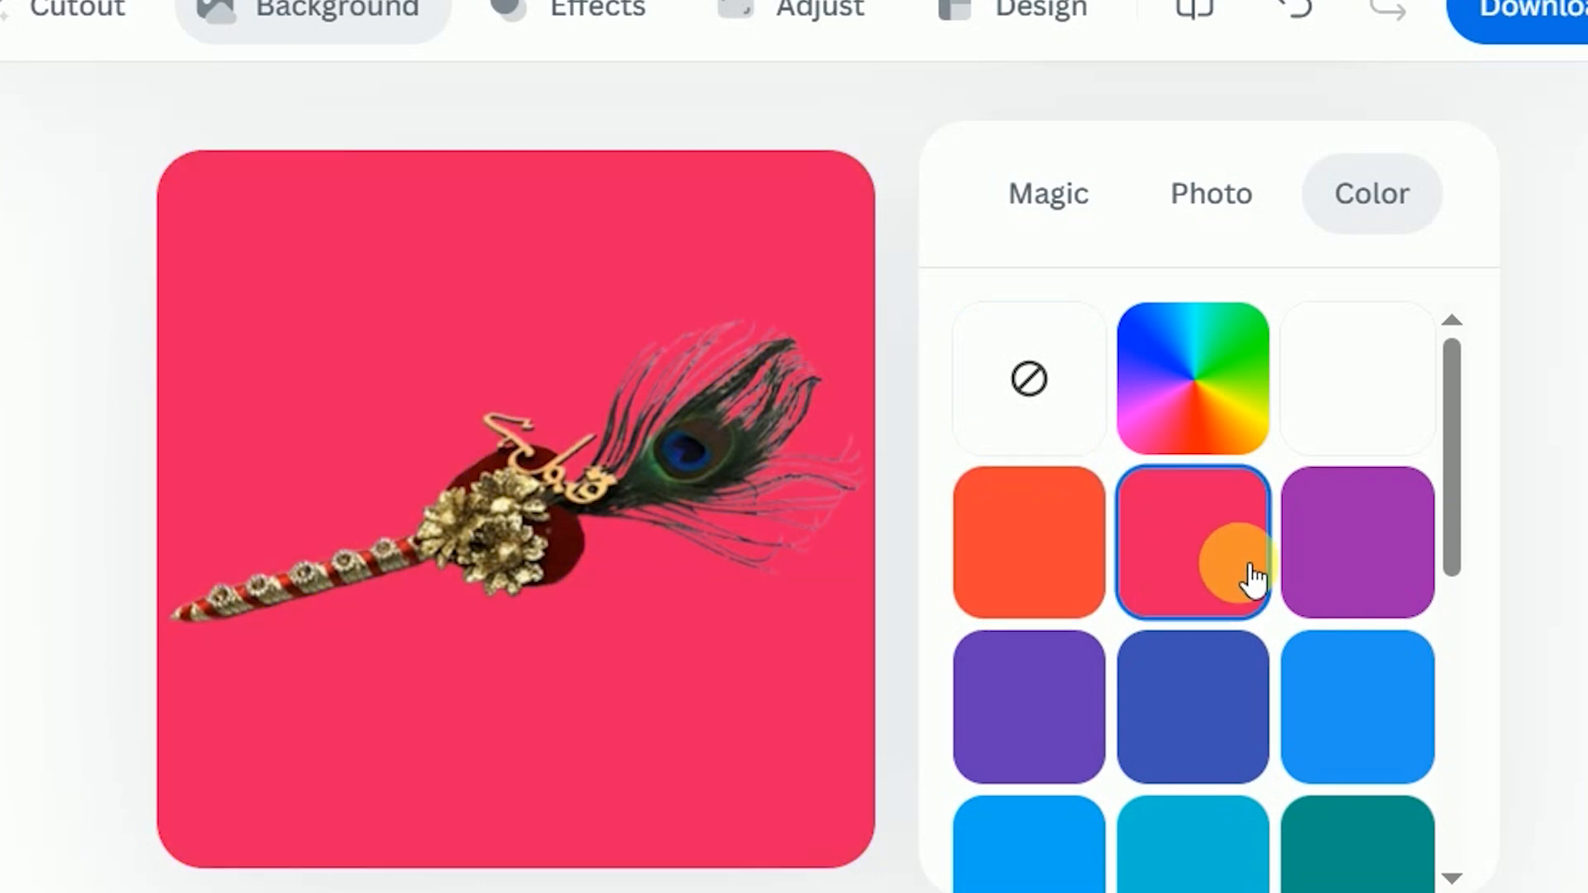
click(1336, 556)
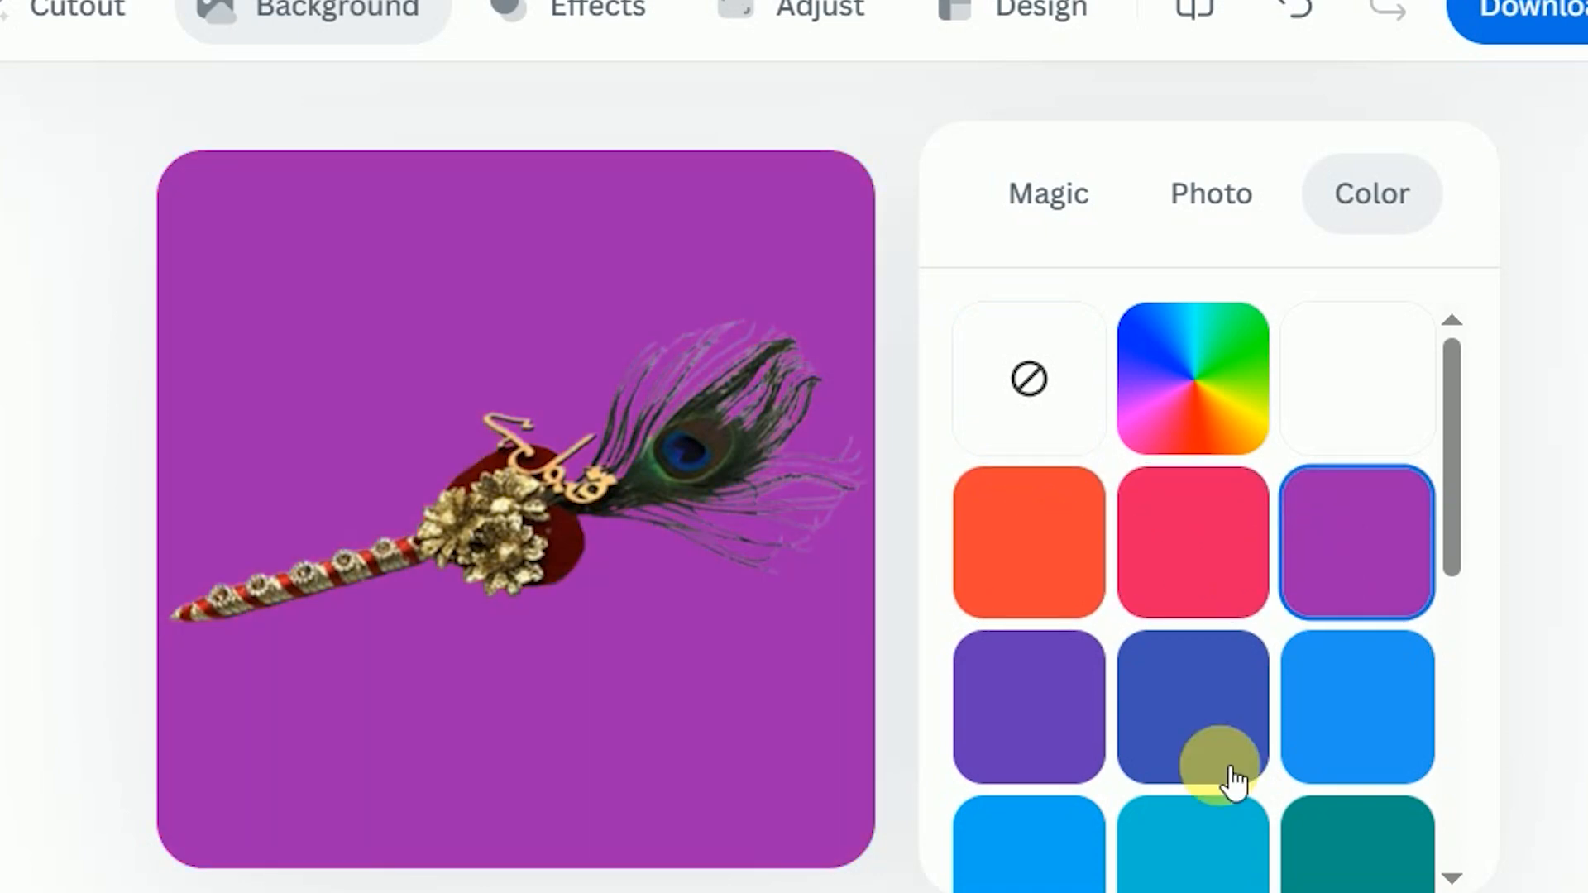
click(1044, 658)
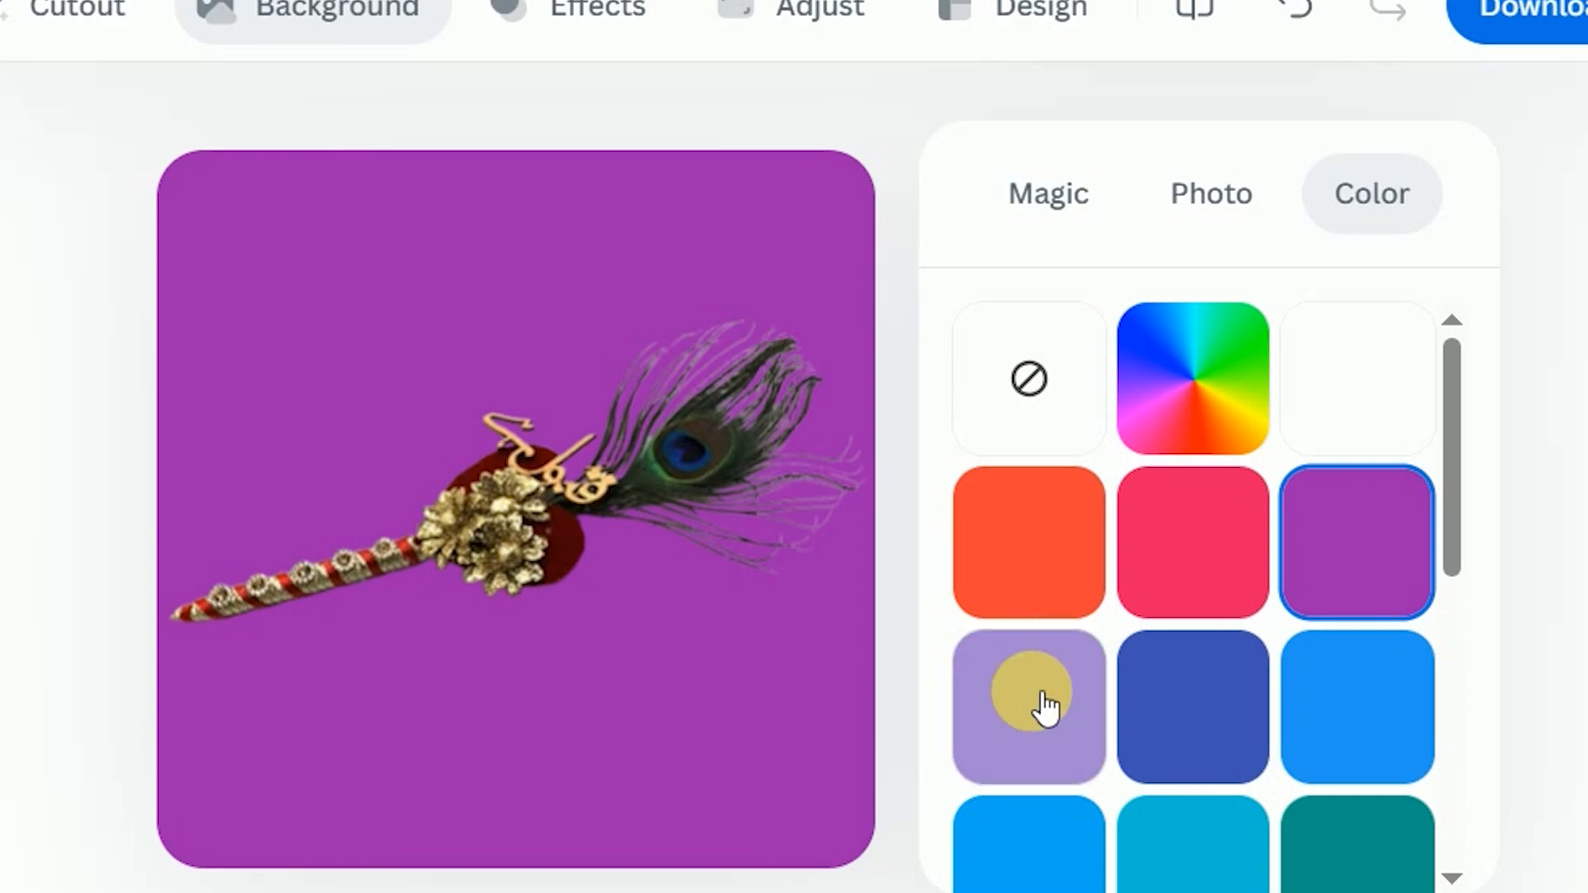
Step: Set the pen cutout's background colour to golden yellow and open the photo background choices
scroll(1149, 663, down, 5)
click(1049, 659)
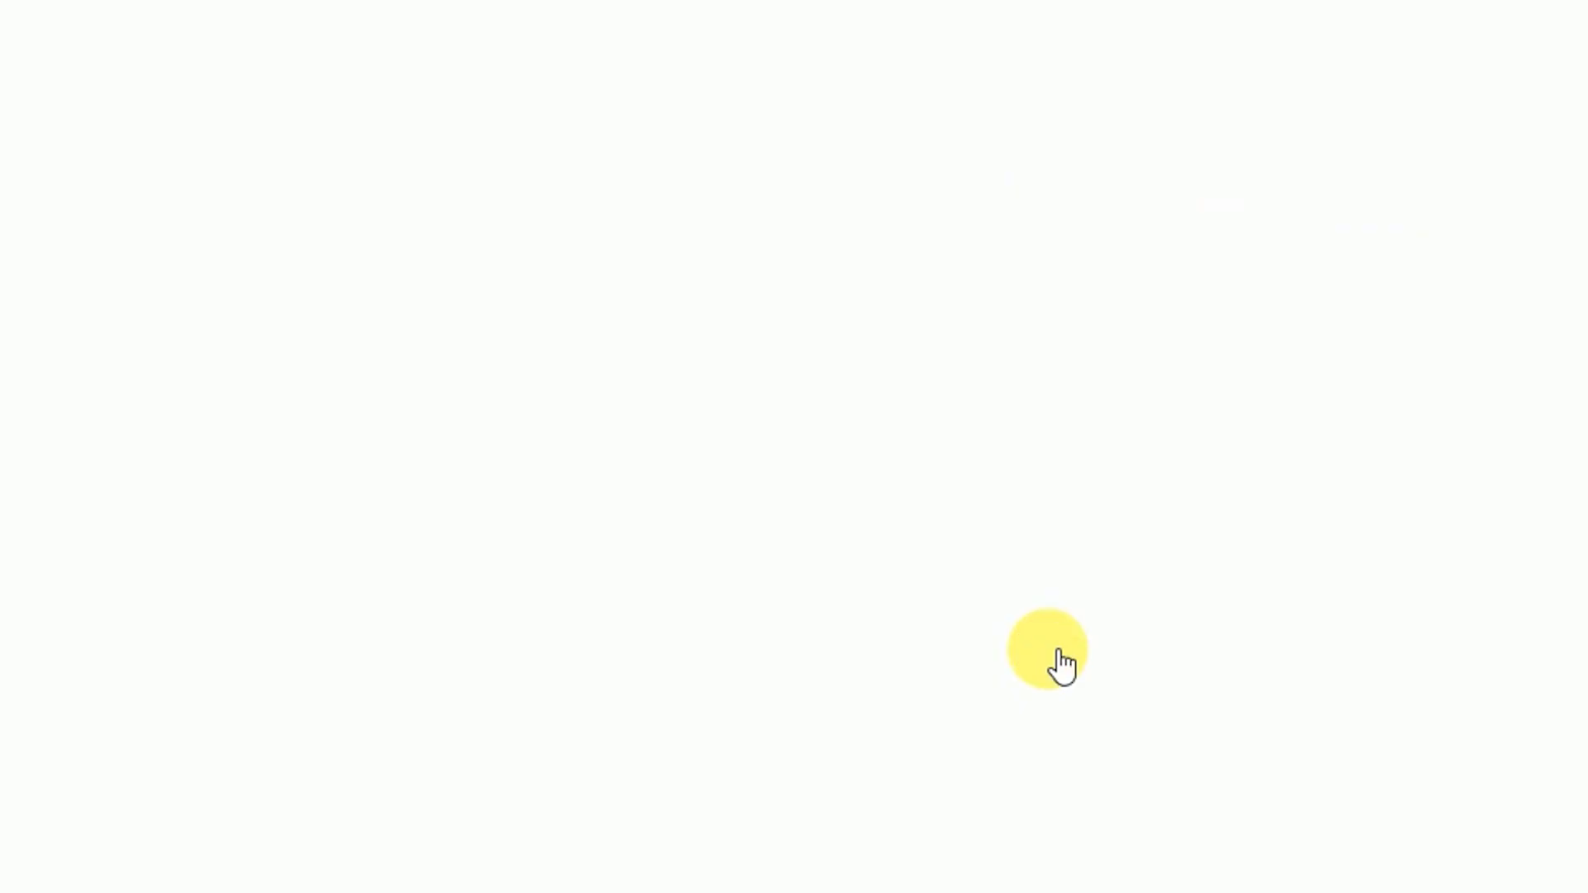
click(1173, 805)
click(1077, 802)
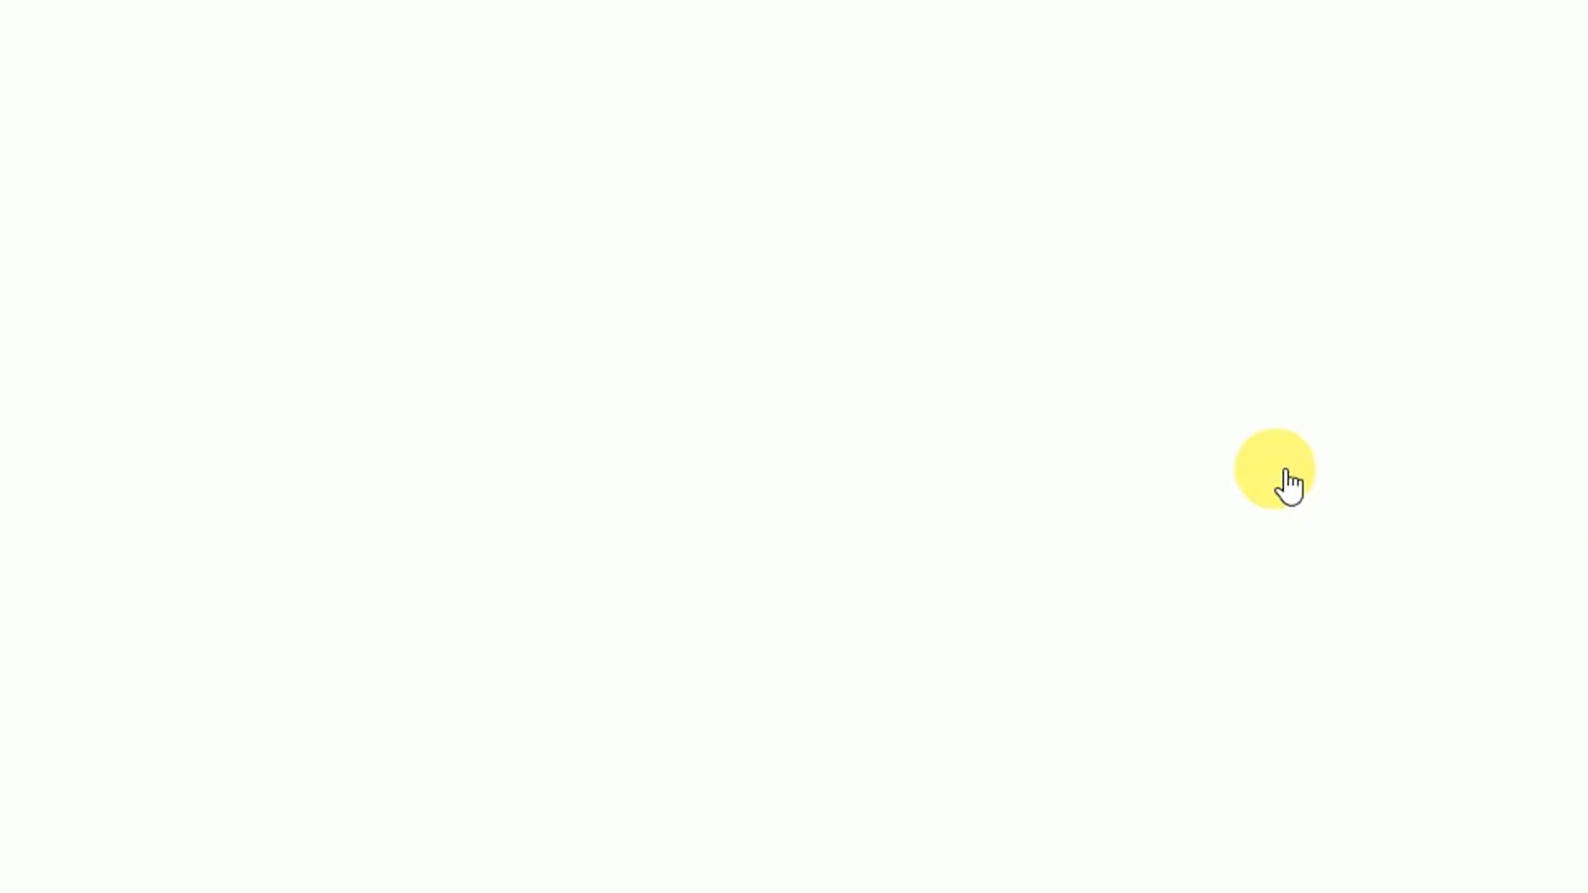
click(1241, 493)
scroll(1230, 491, up, 2)
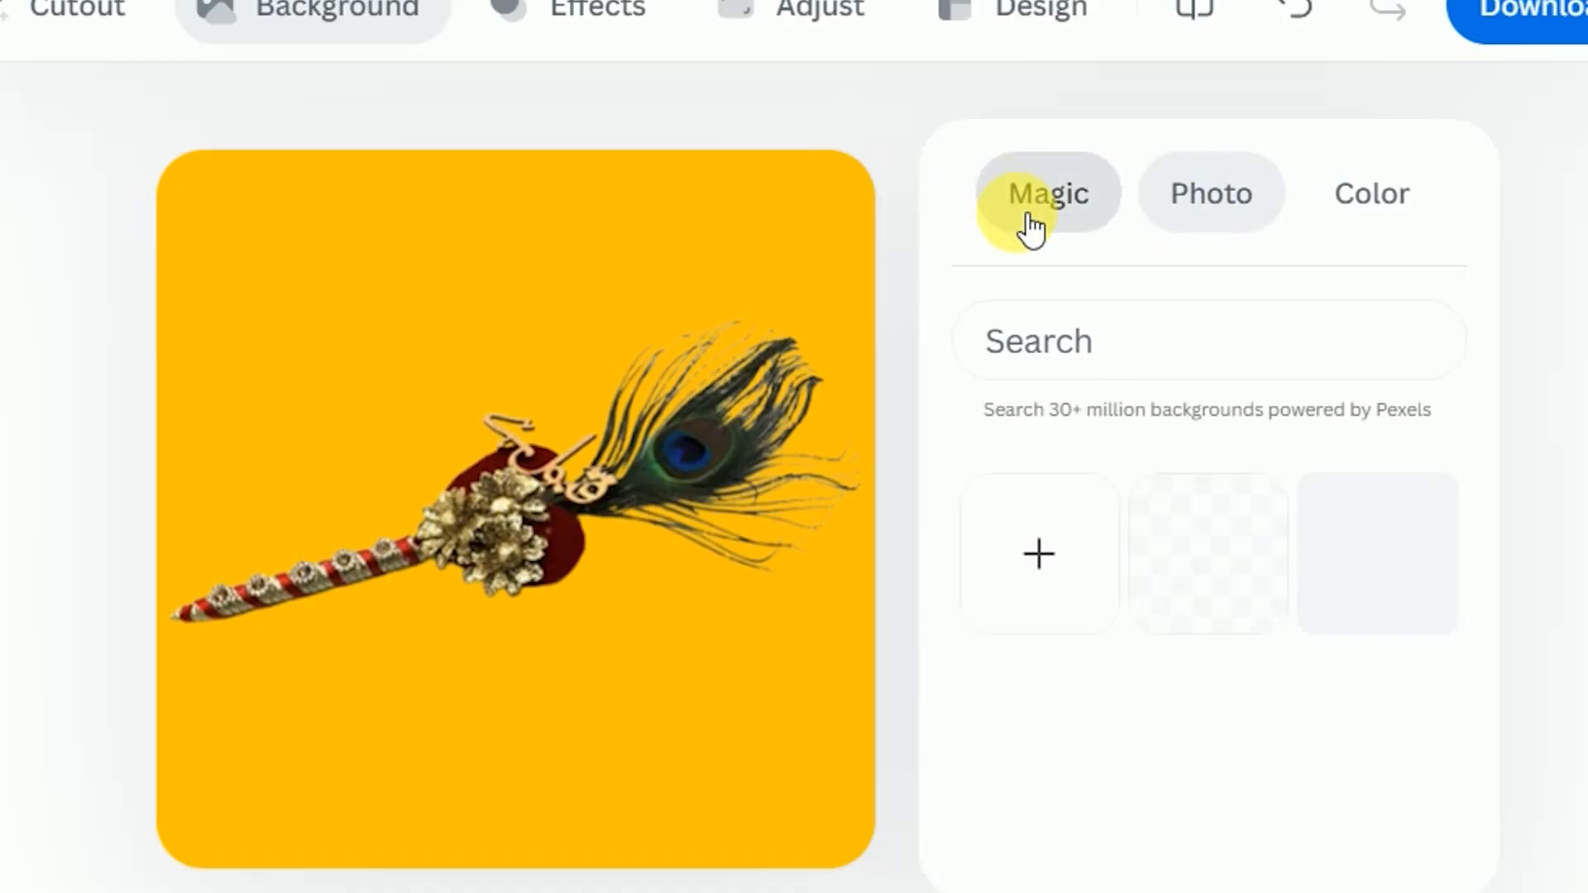
Step: Try the coral, dark foliage and icy landscape Magic backgrounds behind the pen cutout
click(1032, 213)
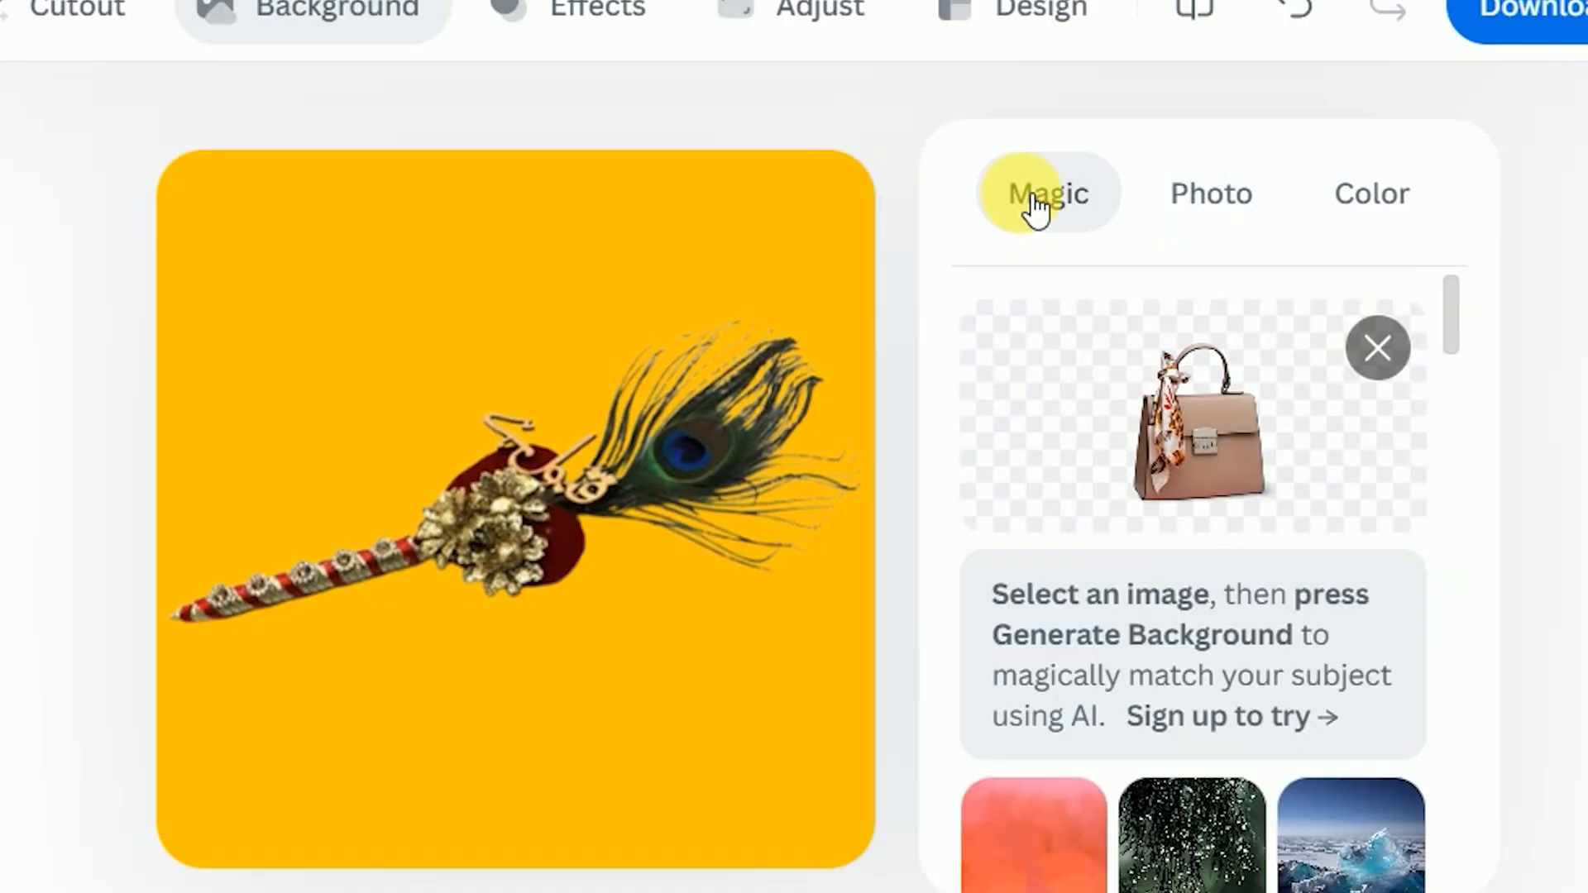
scroll(1108, 504, down, 3)
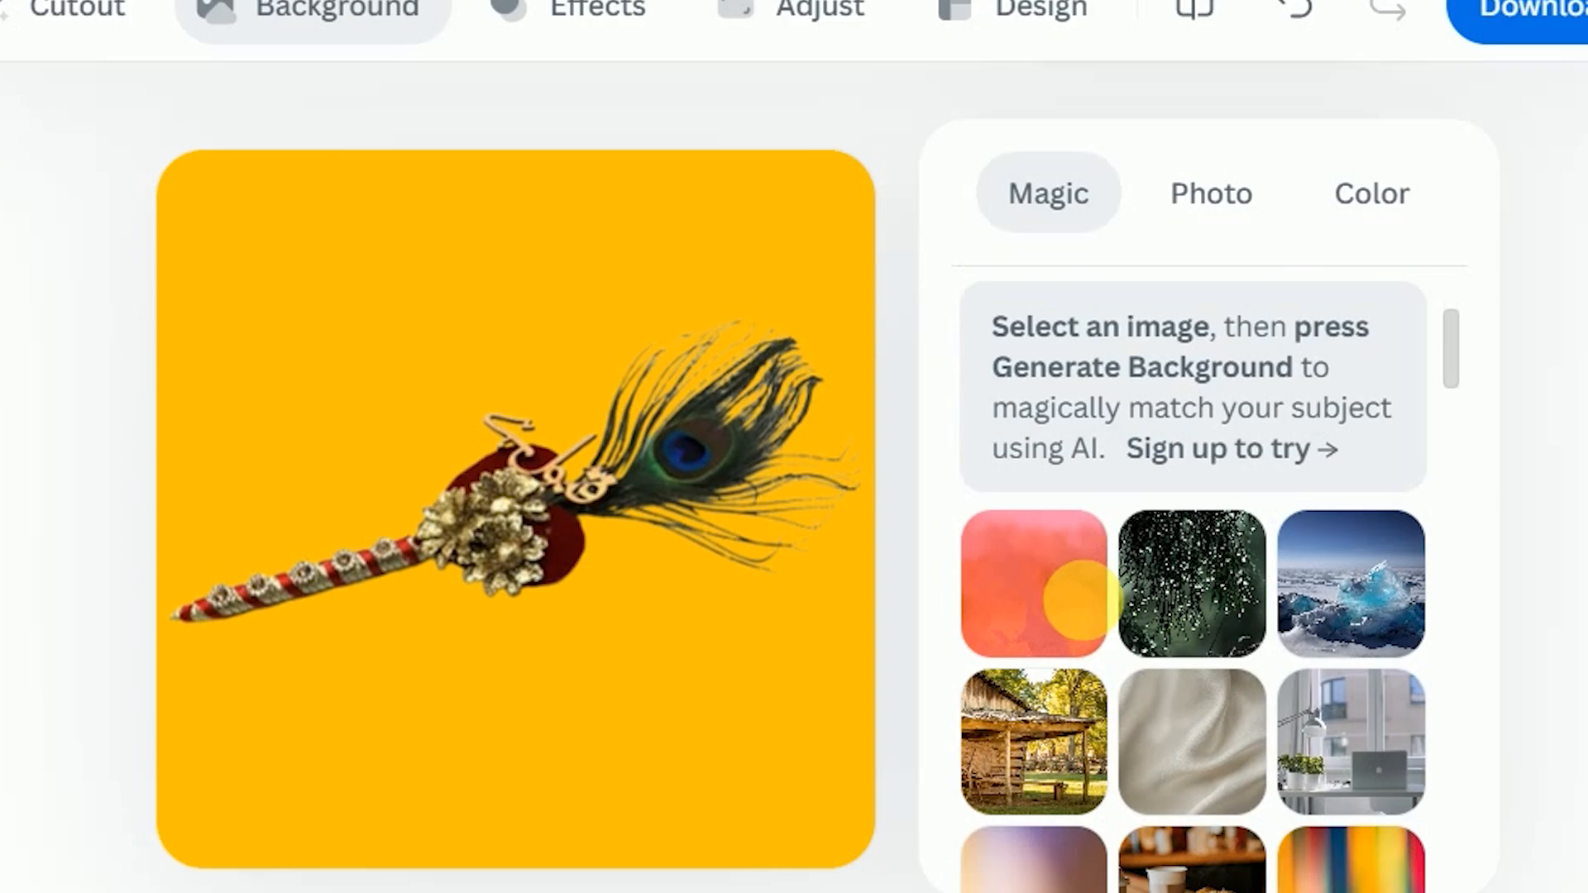
click(1050, 589)
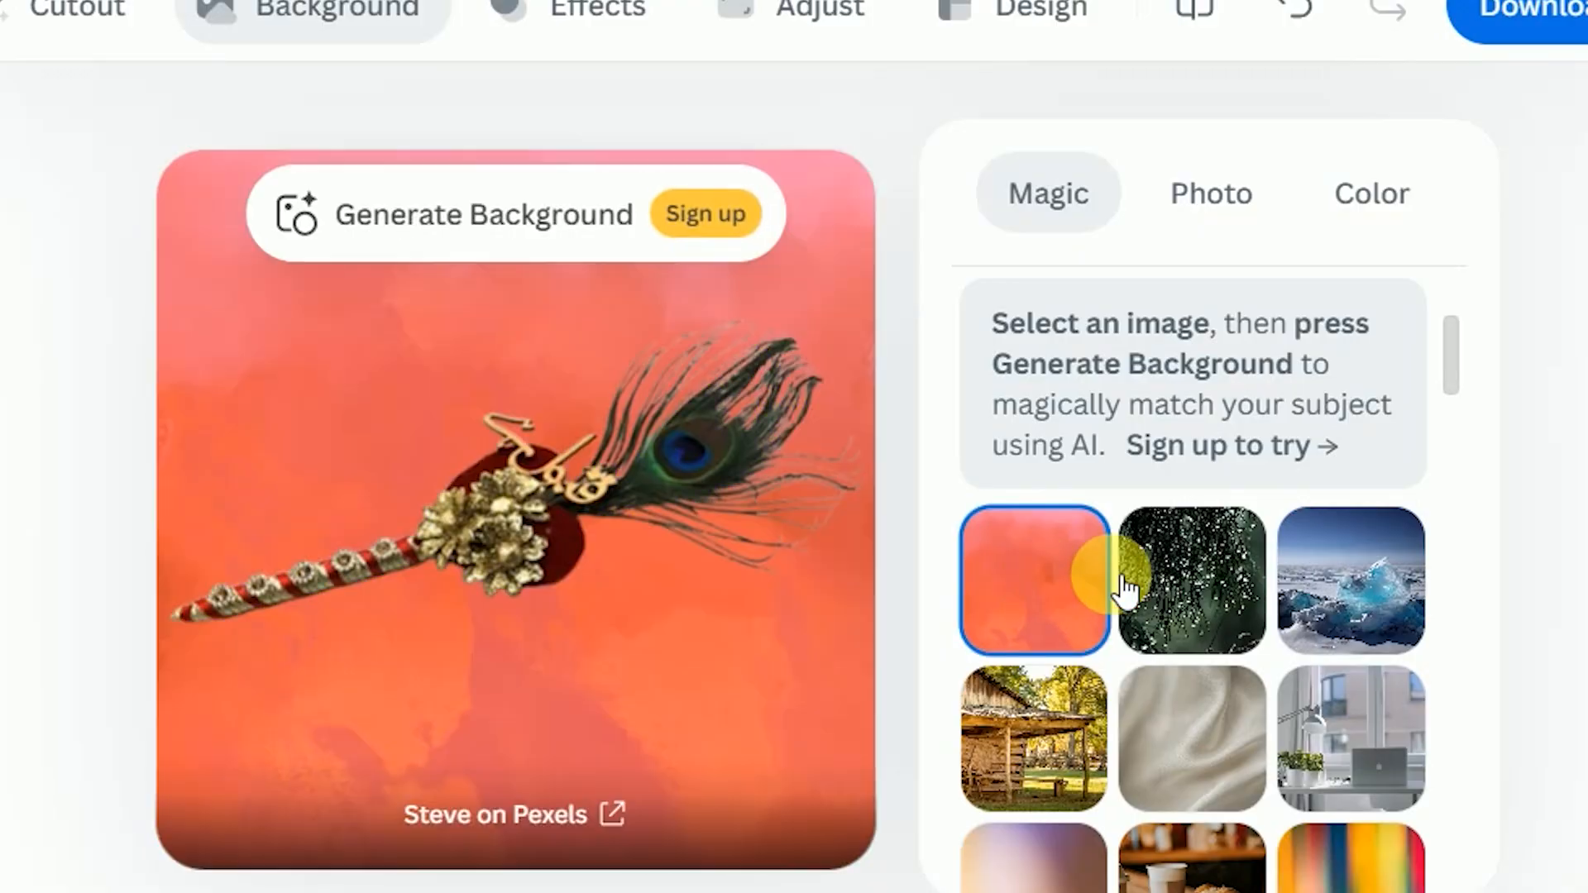
click(1220, 584)
click(1389, 616)
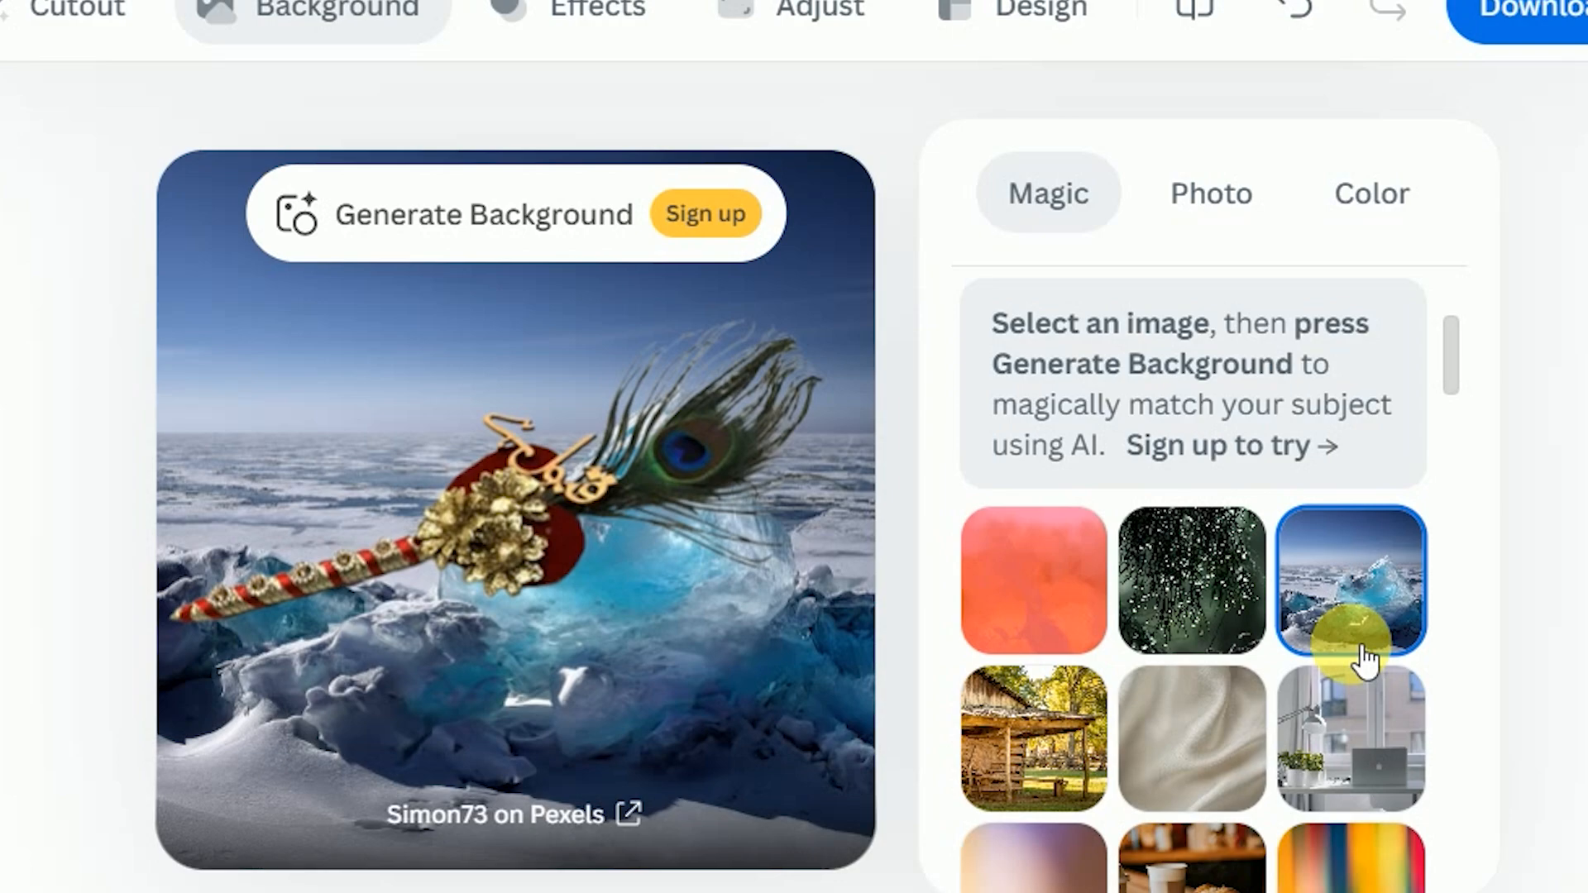
Step: Try the draped fabric, office desk and blurred purple-orange gradient backgrounds behind the pen cutout
scroll(1323, 612, down, 3)
click(1222, 509)
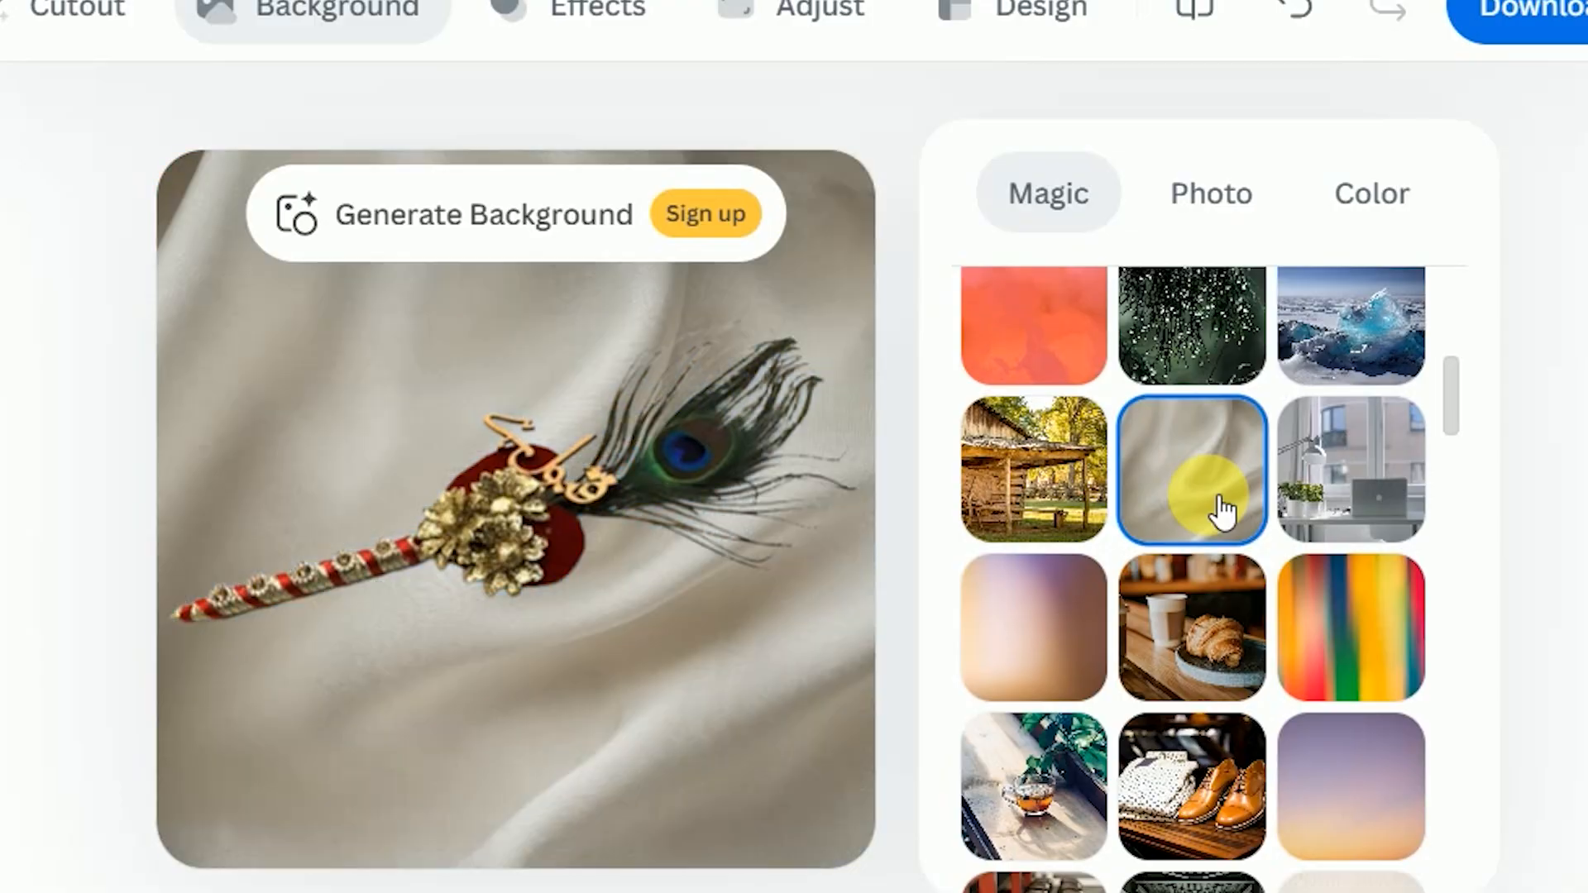
click(1311, 507)
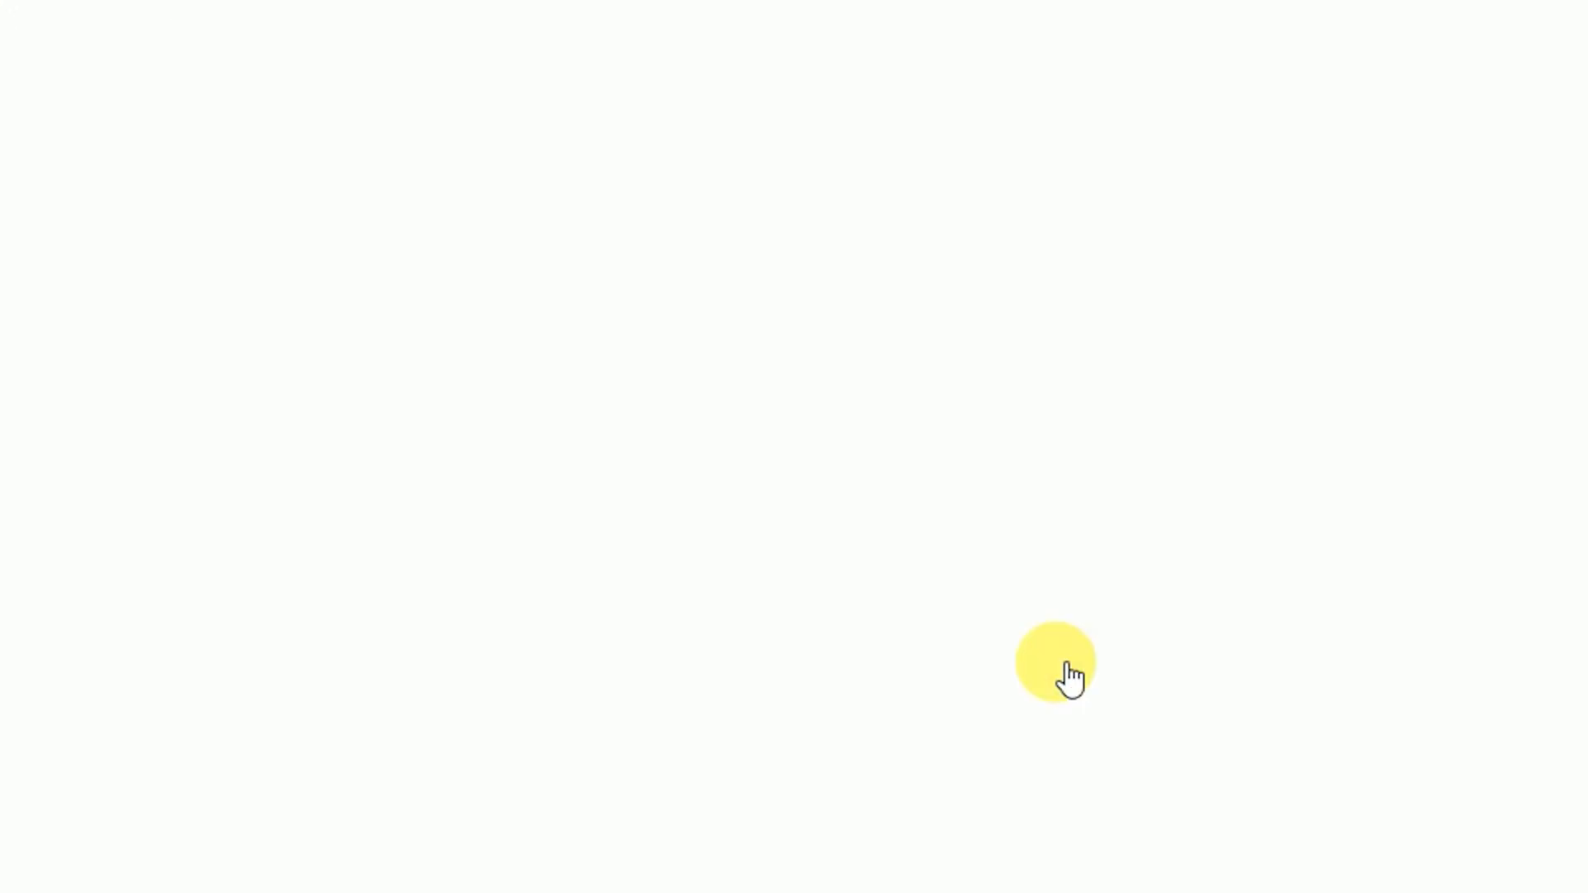
click(1066, 667)
click(1169, 666)
click(1007, 621)
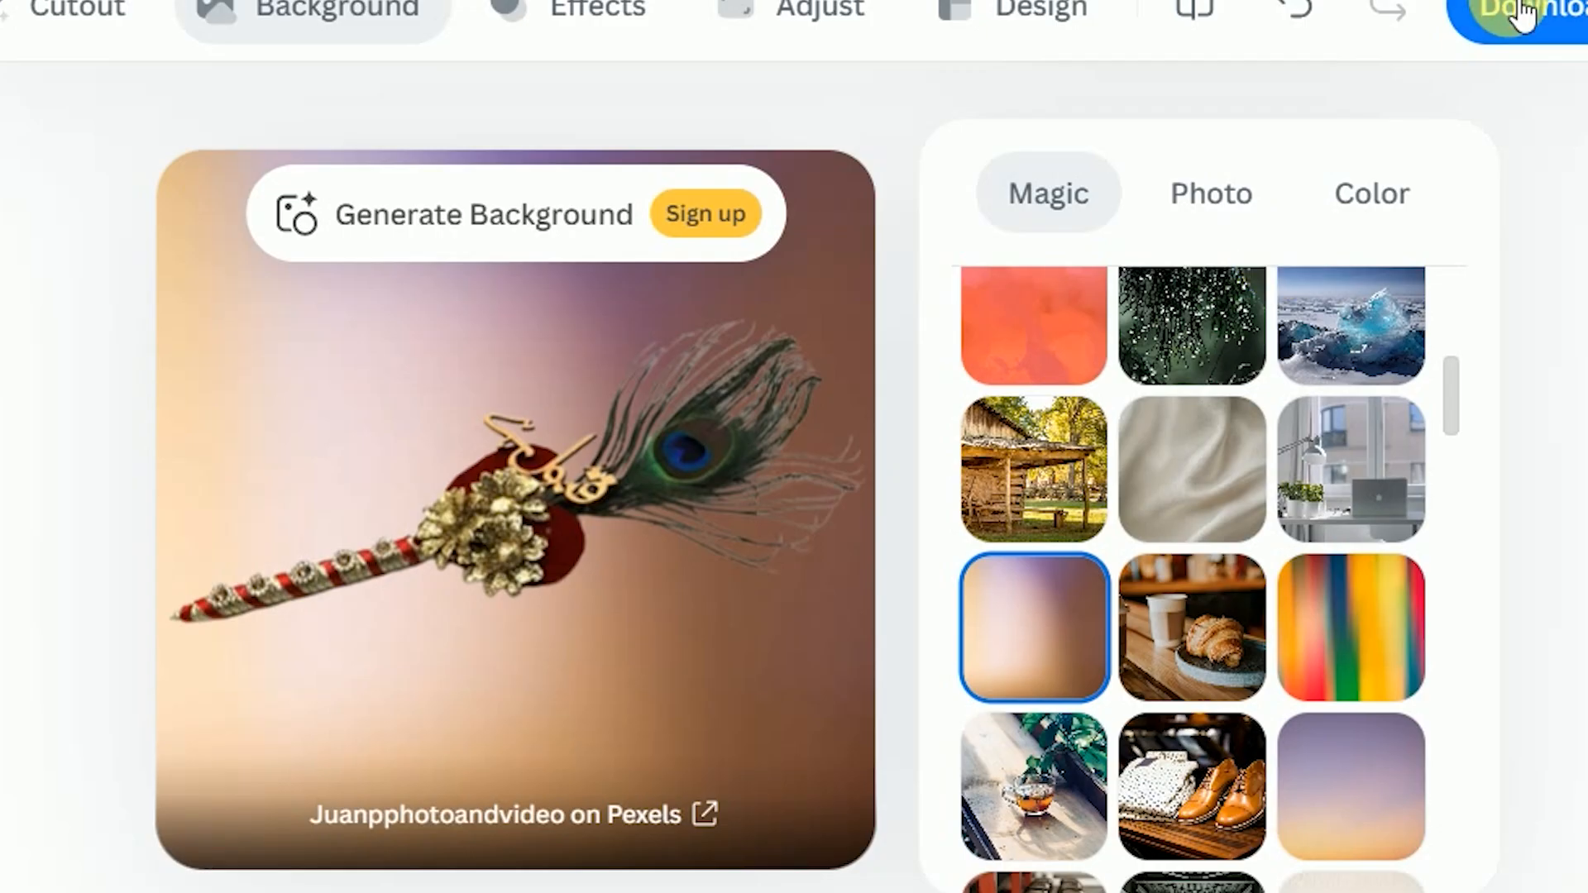
Step: Set the draped beige fabric photo as the pen's background and download the image in Preview size
scroll(1223, 612, up, 3)
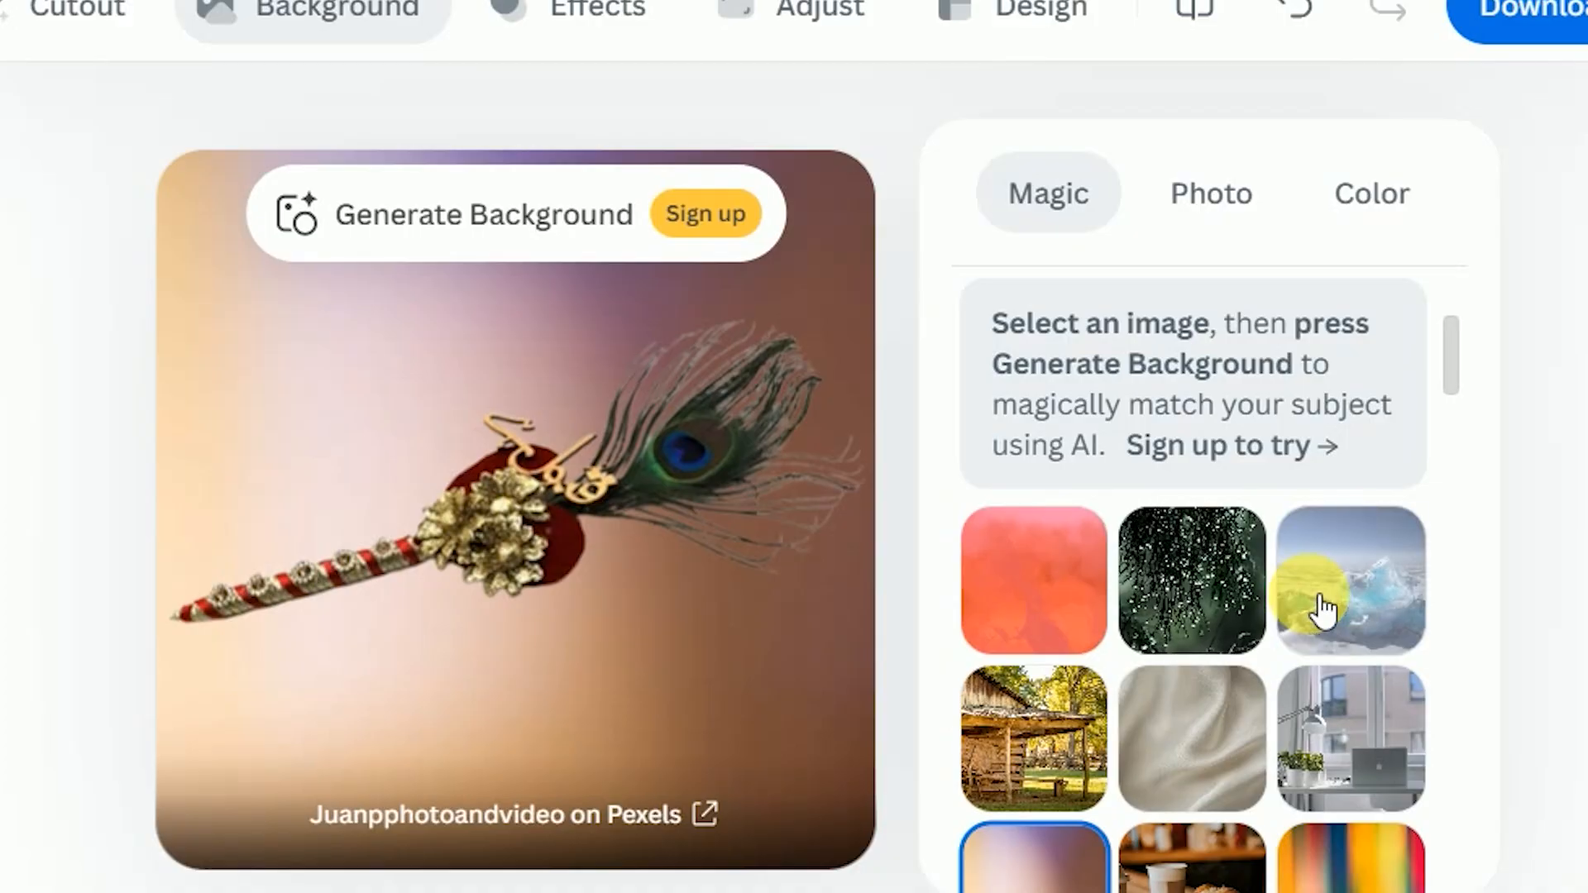
click(1302, 654)
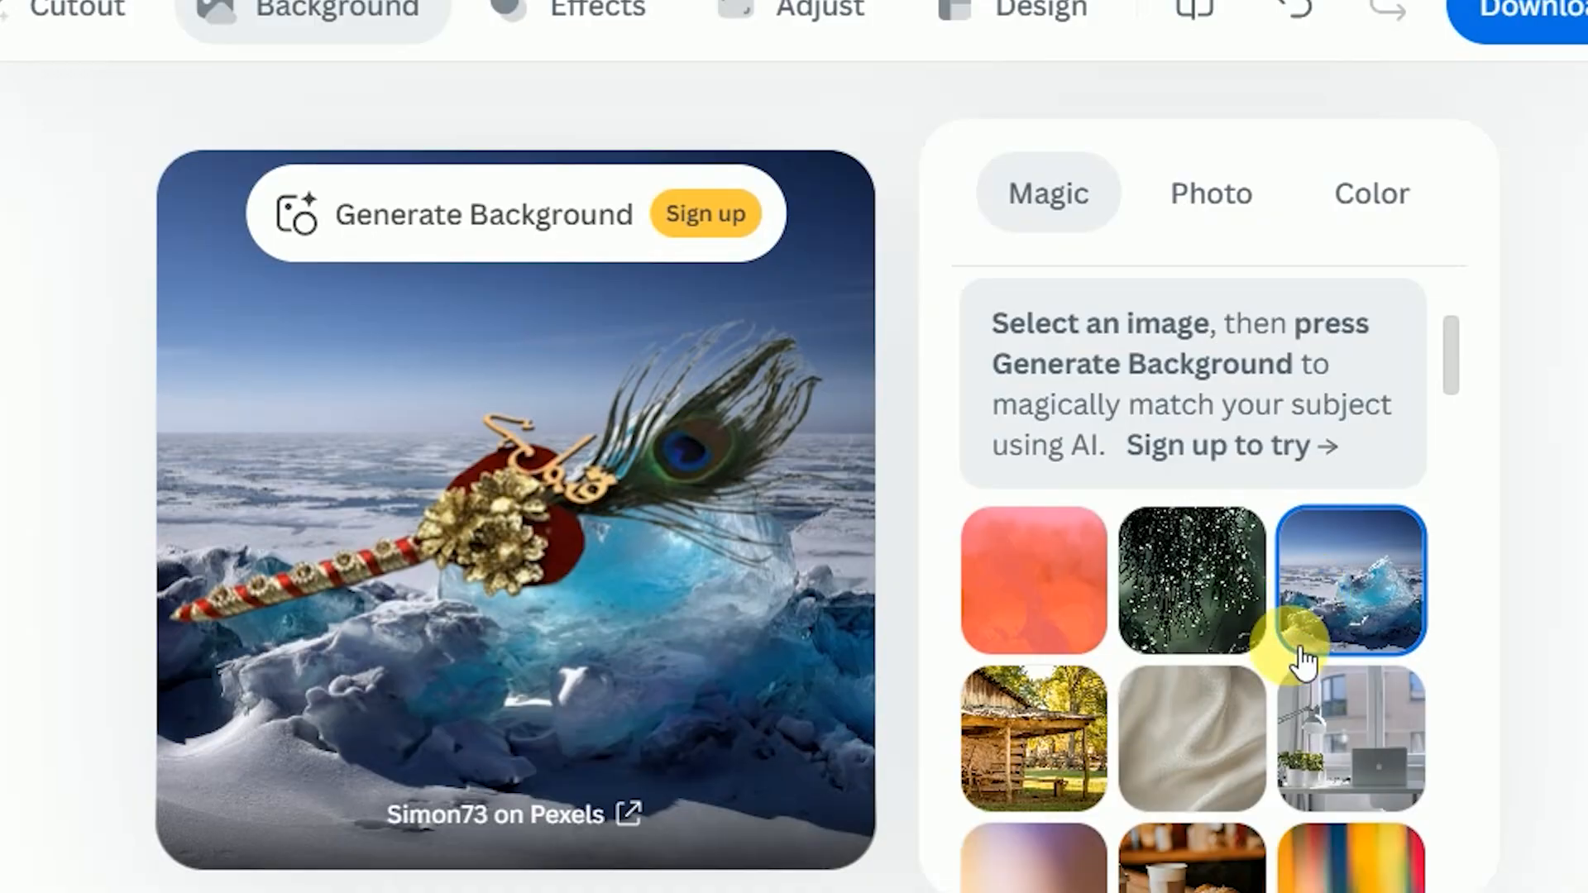
click(1210, 738)
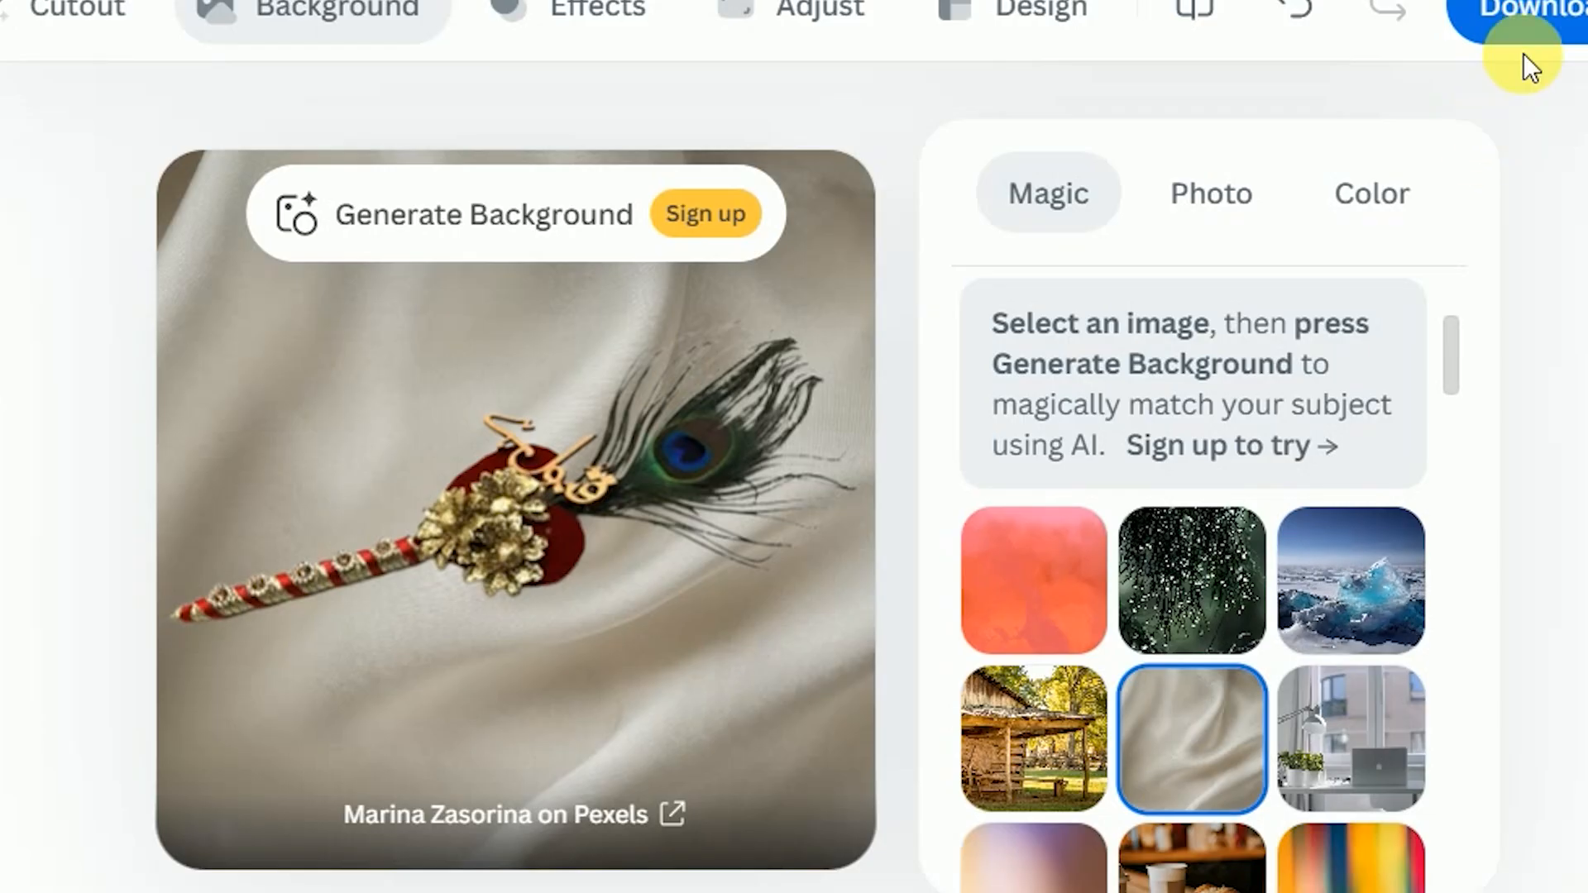
click(1526, 25)
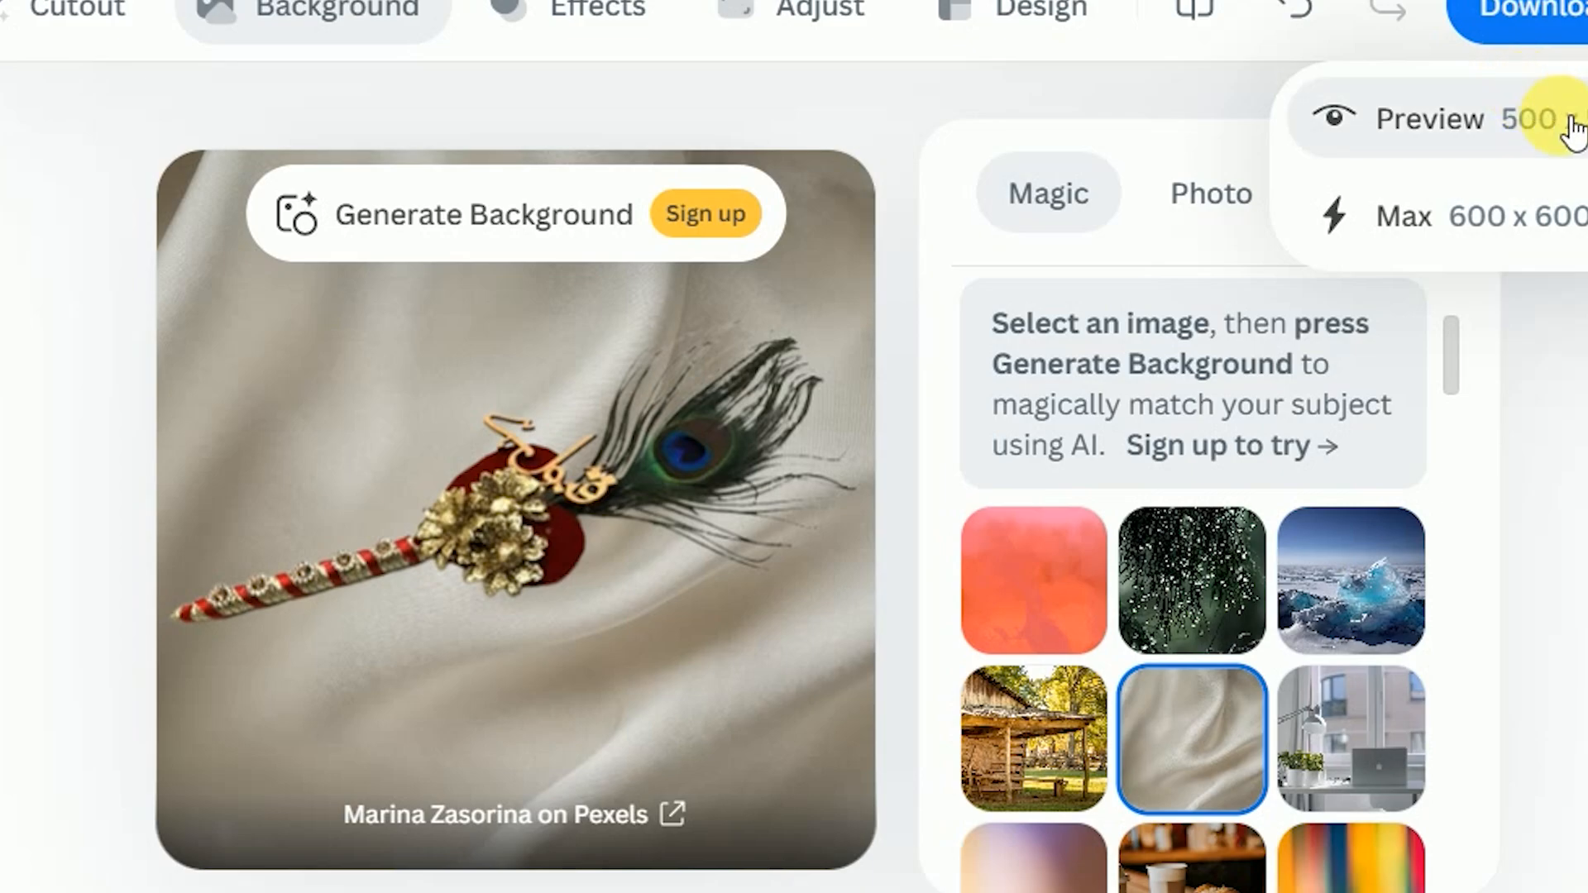
click(1571, 125)
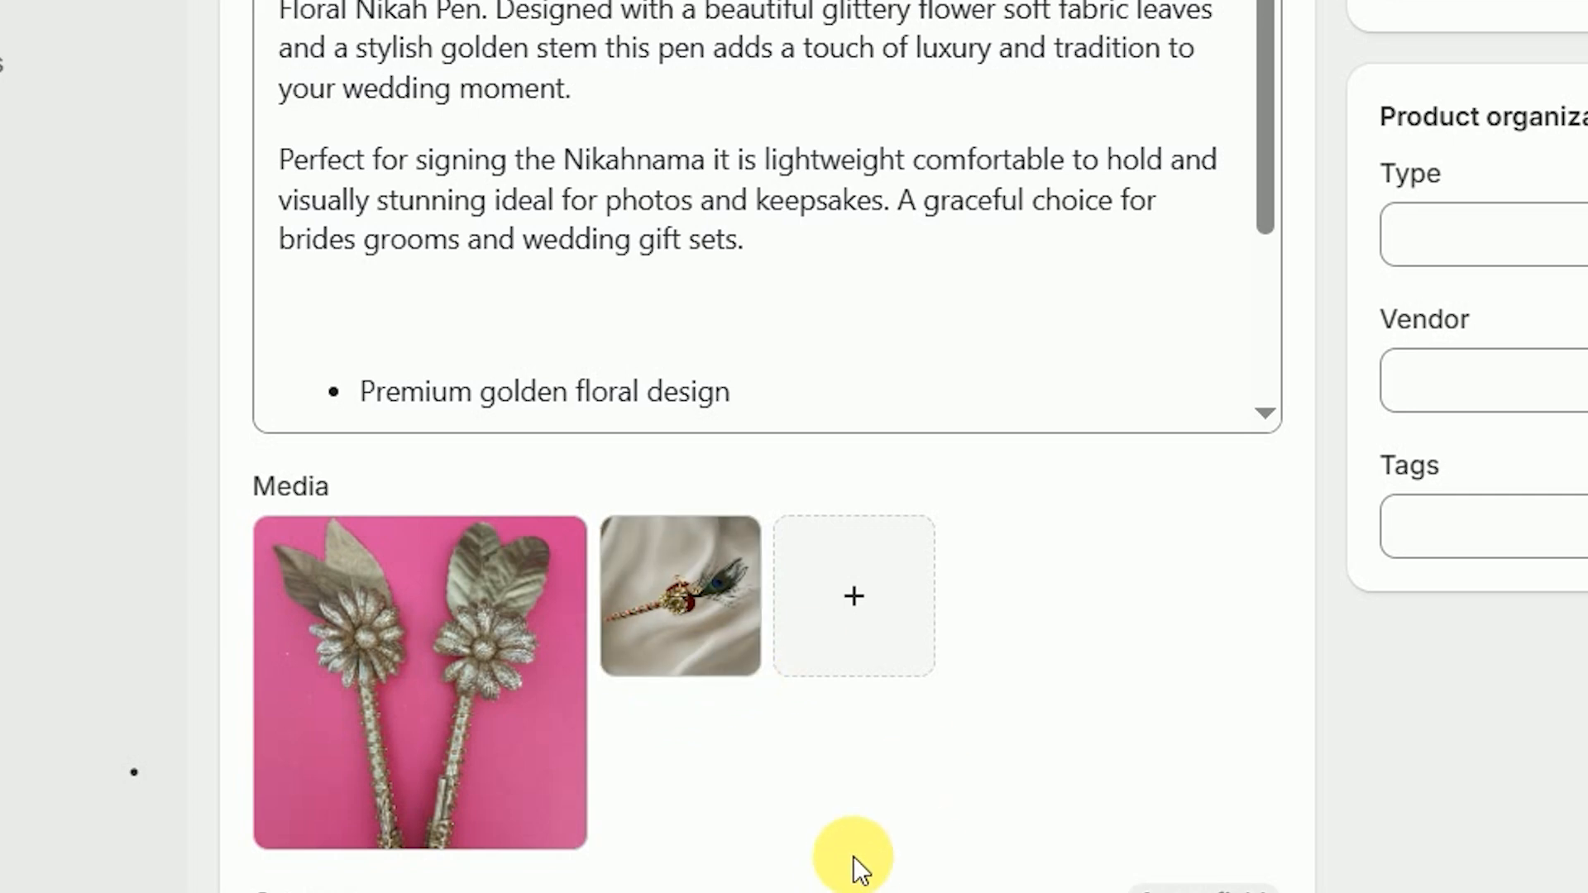
Step: Set the Nikah pen product's price to Rs 750 in the Shopify product form
scroll(860, 868, down, 8)
click(357, 484)
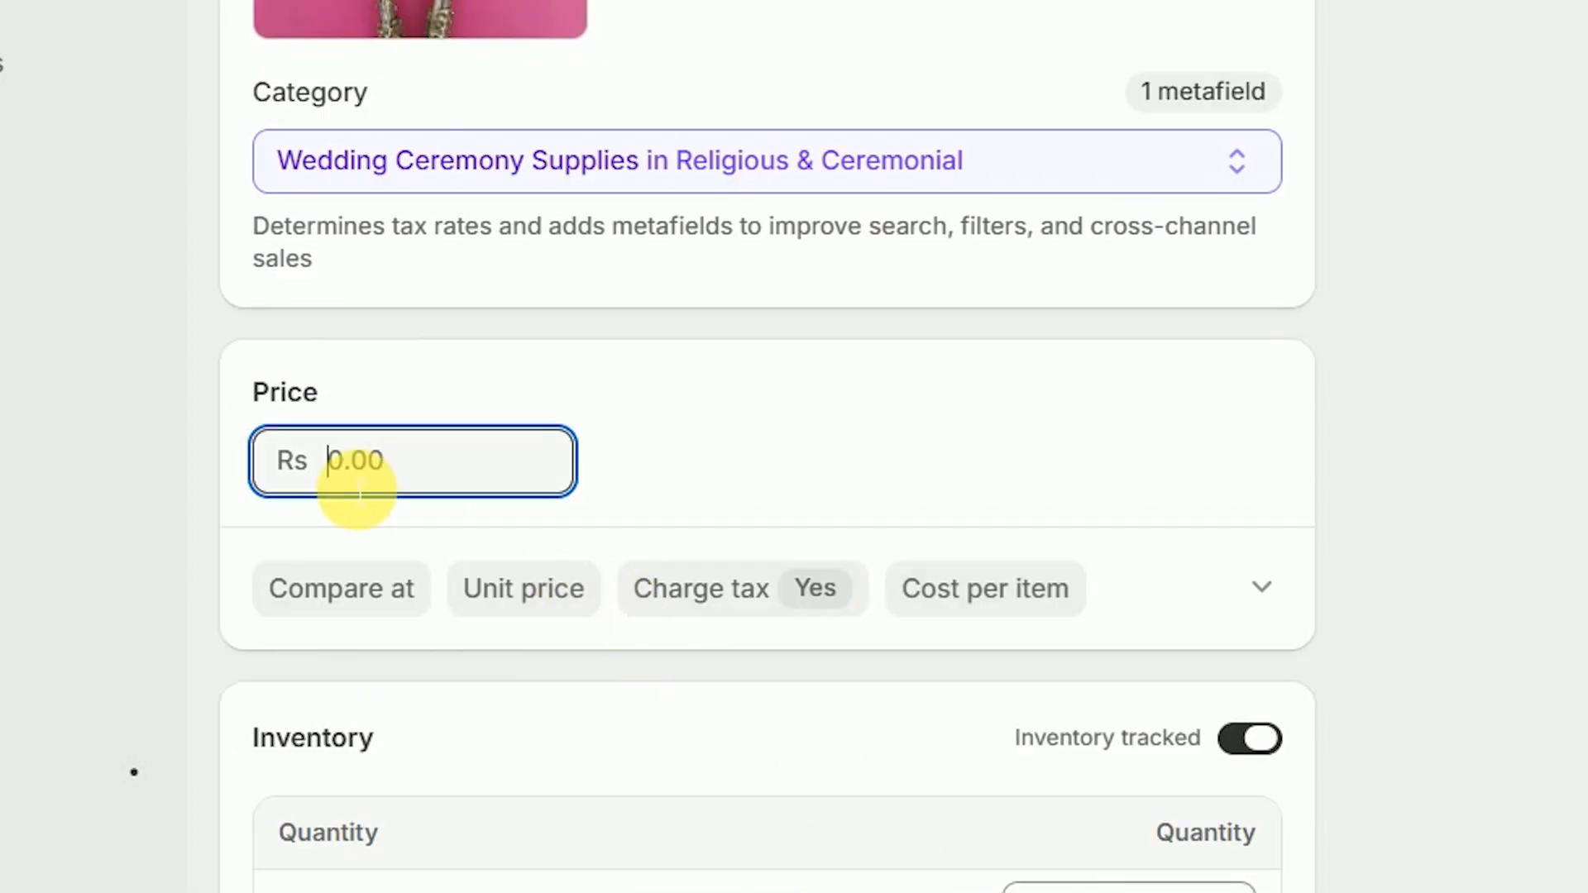
text(95)
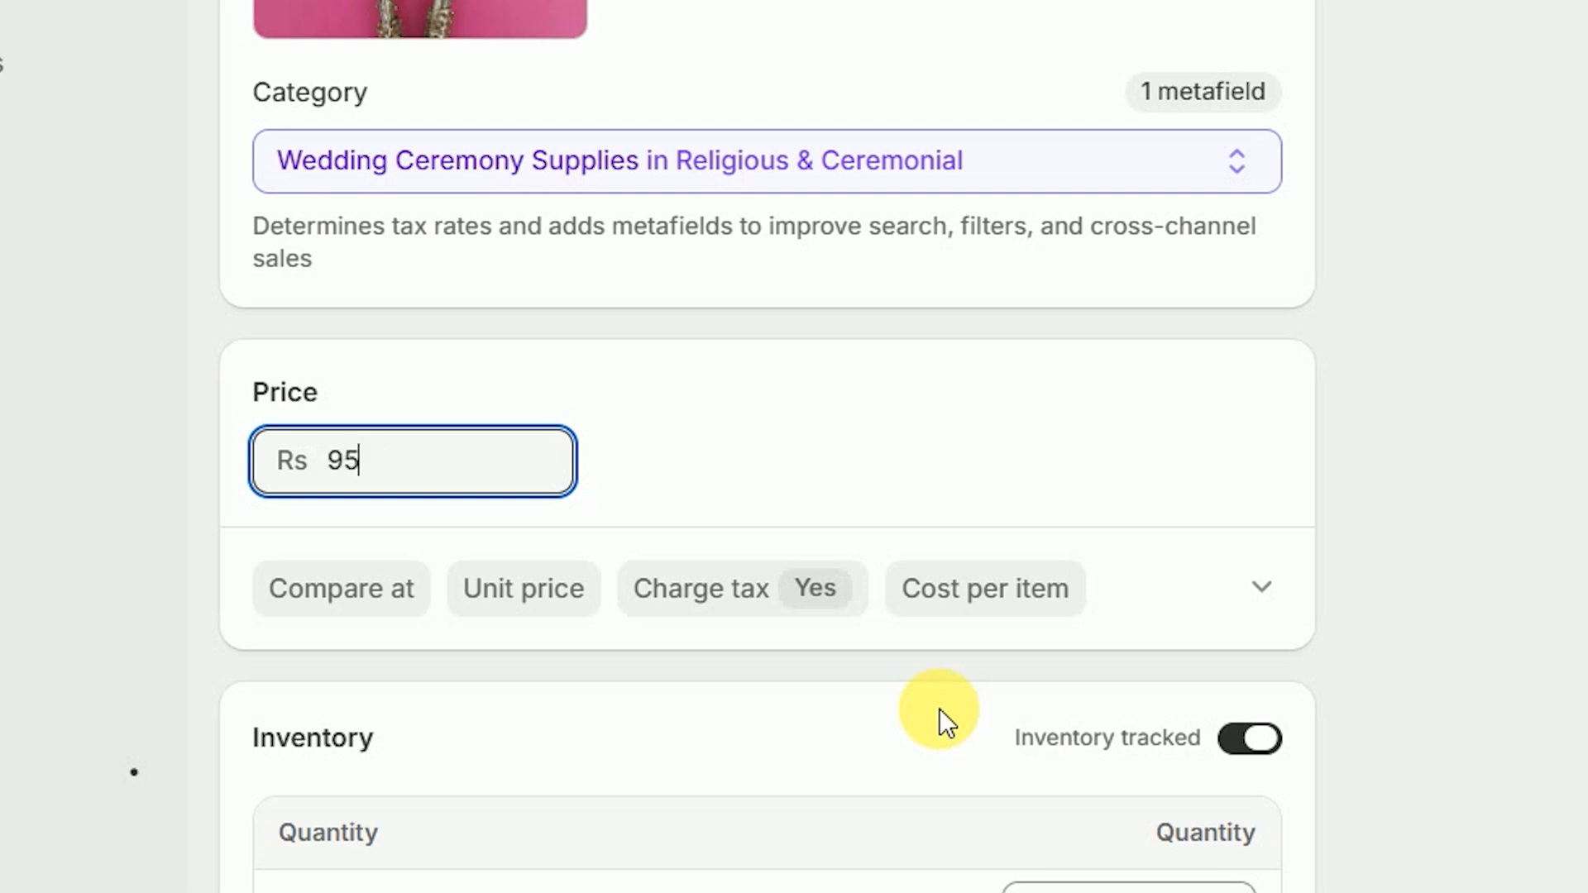
text(0)
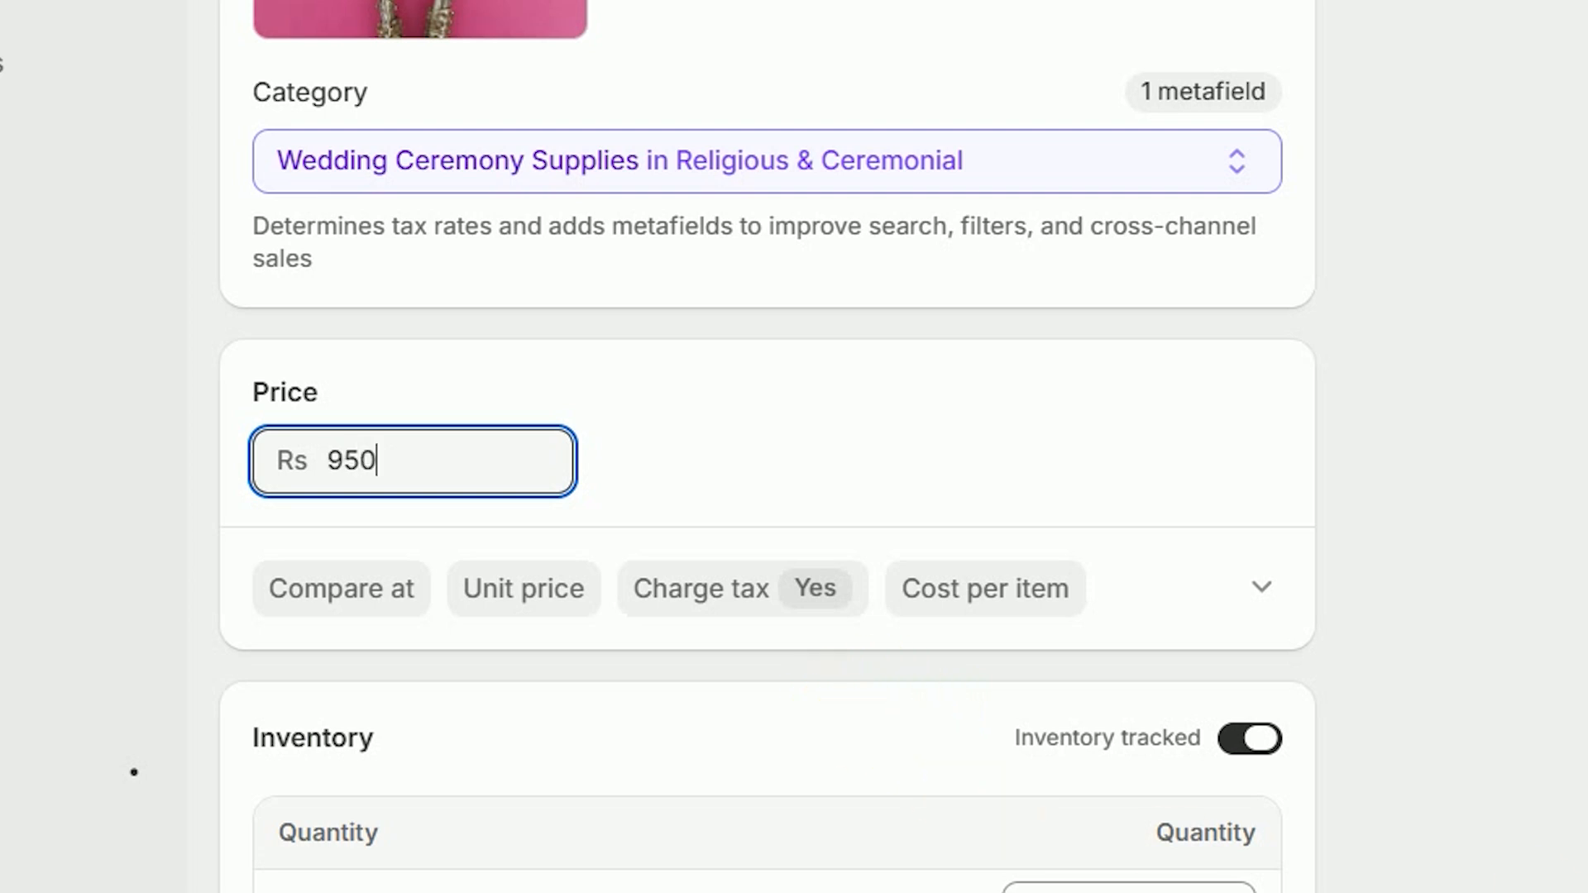
key(BackSpace)
key(BackSpace)
text(99)
key(BackSpace)
key(BackSpace)
key(BackSpace)
text(750)
Step: Set the product's inventory quantity at Shop location to 12
scroll(1261, 839, down, 4)
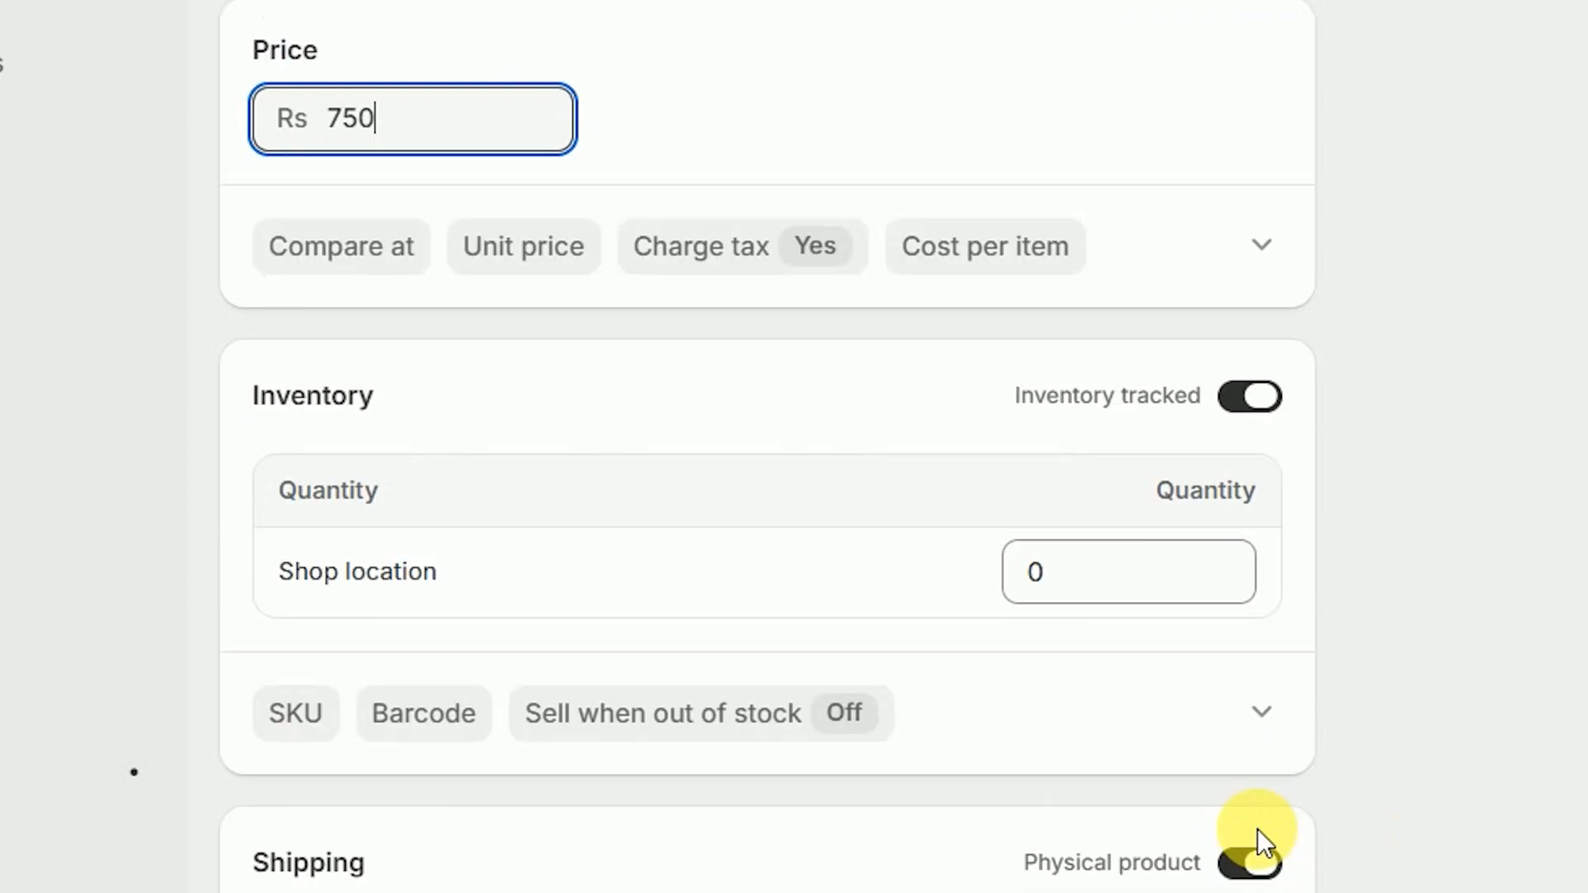
scroll(1241, 811, down, 2)
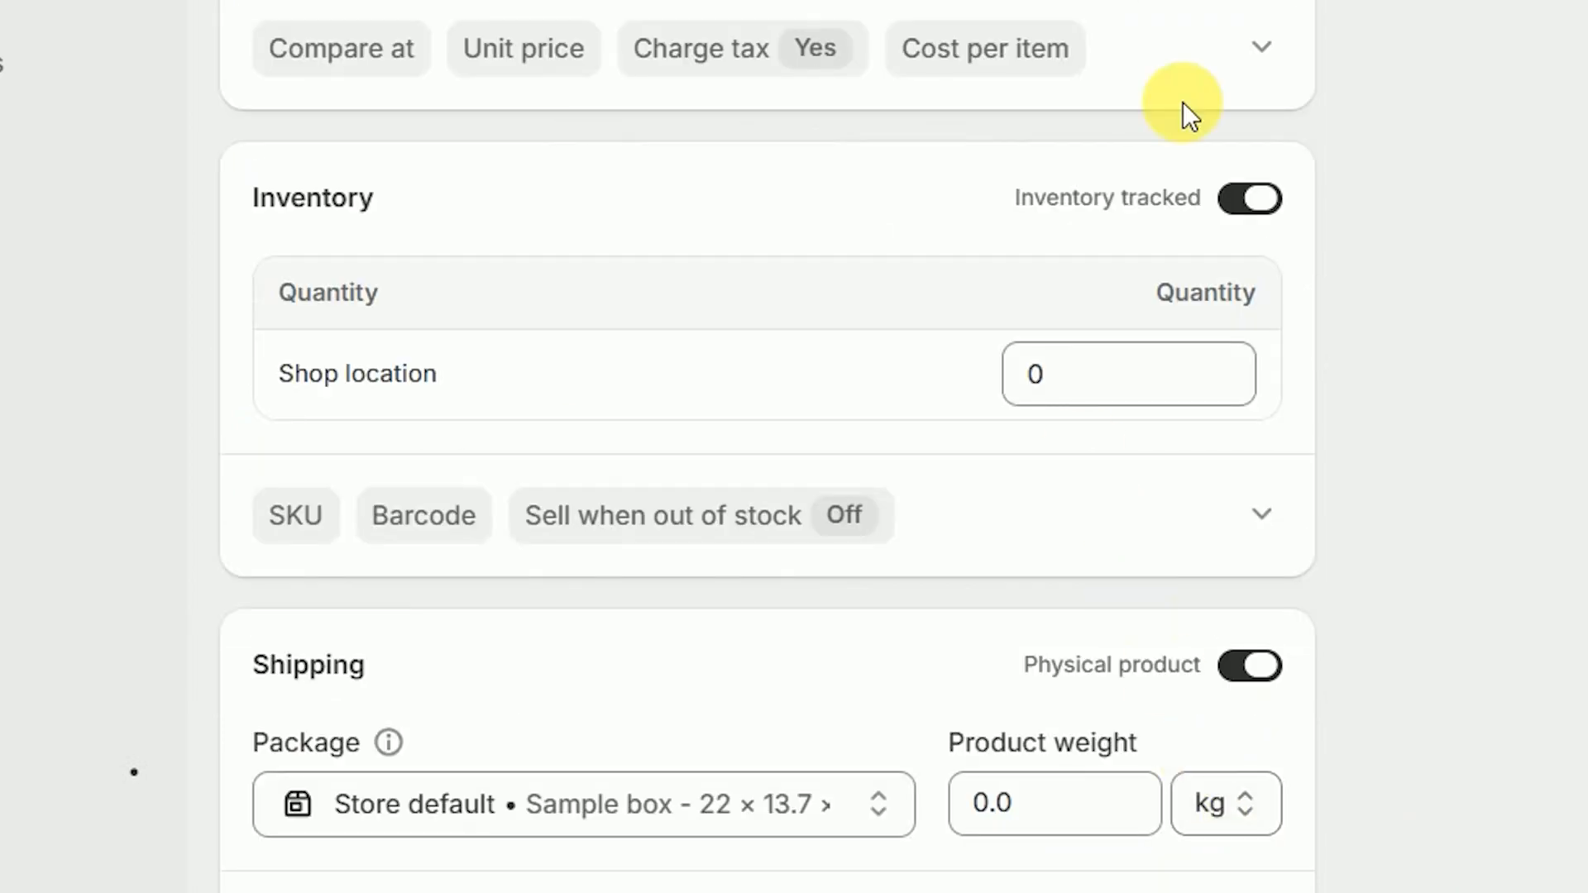
click(1129, 410)
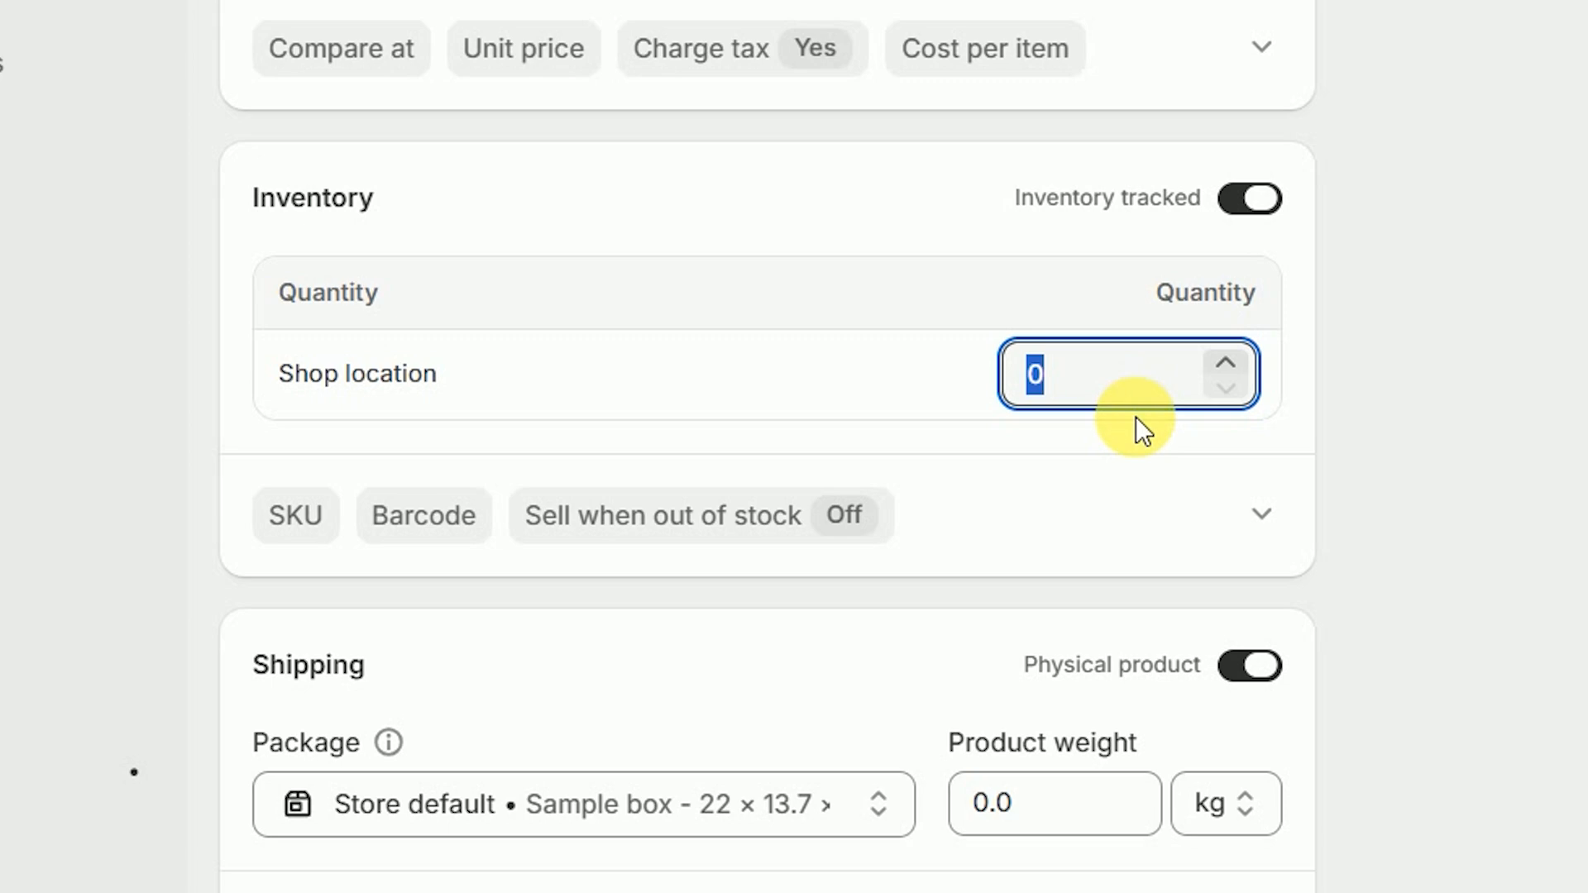
text(12)
Step: Set the product's shipping weight to .01 kg
scroll(1024, 691, down, 3)
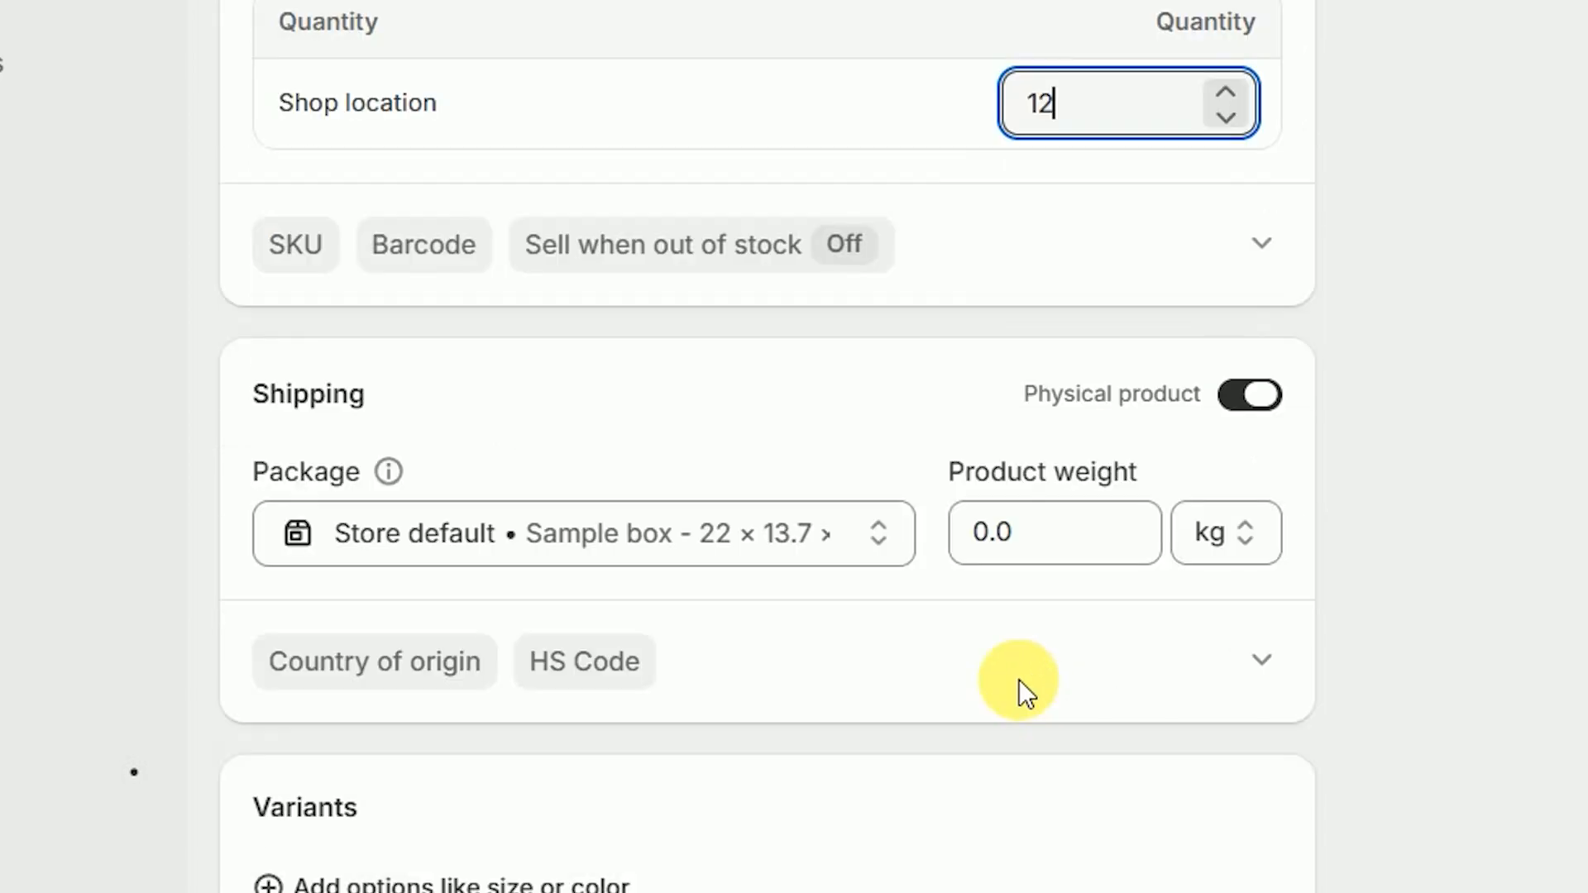
click(985, 543)
text(1)
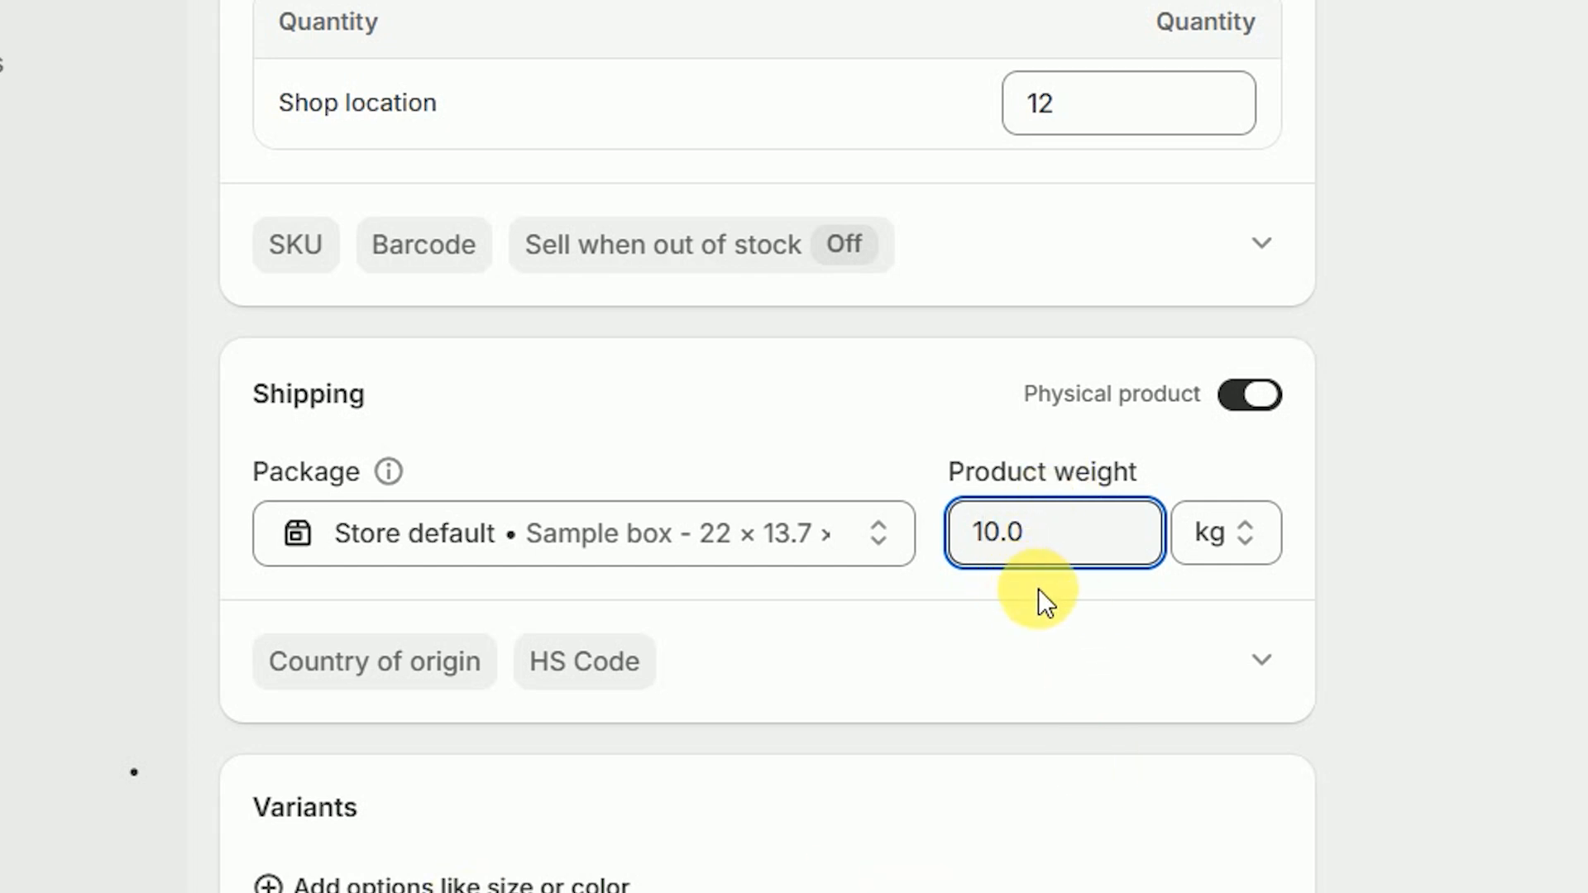
key(BackSpace)
key(BackSpace)
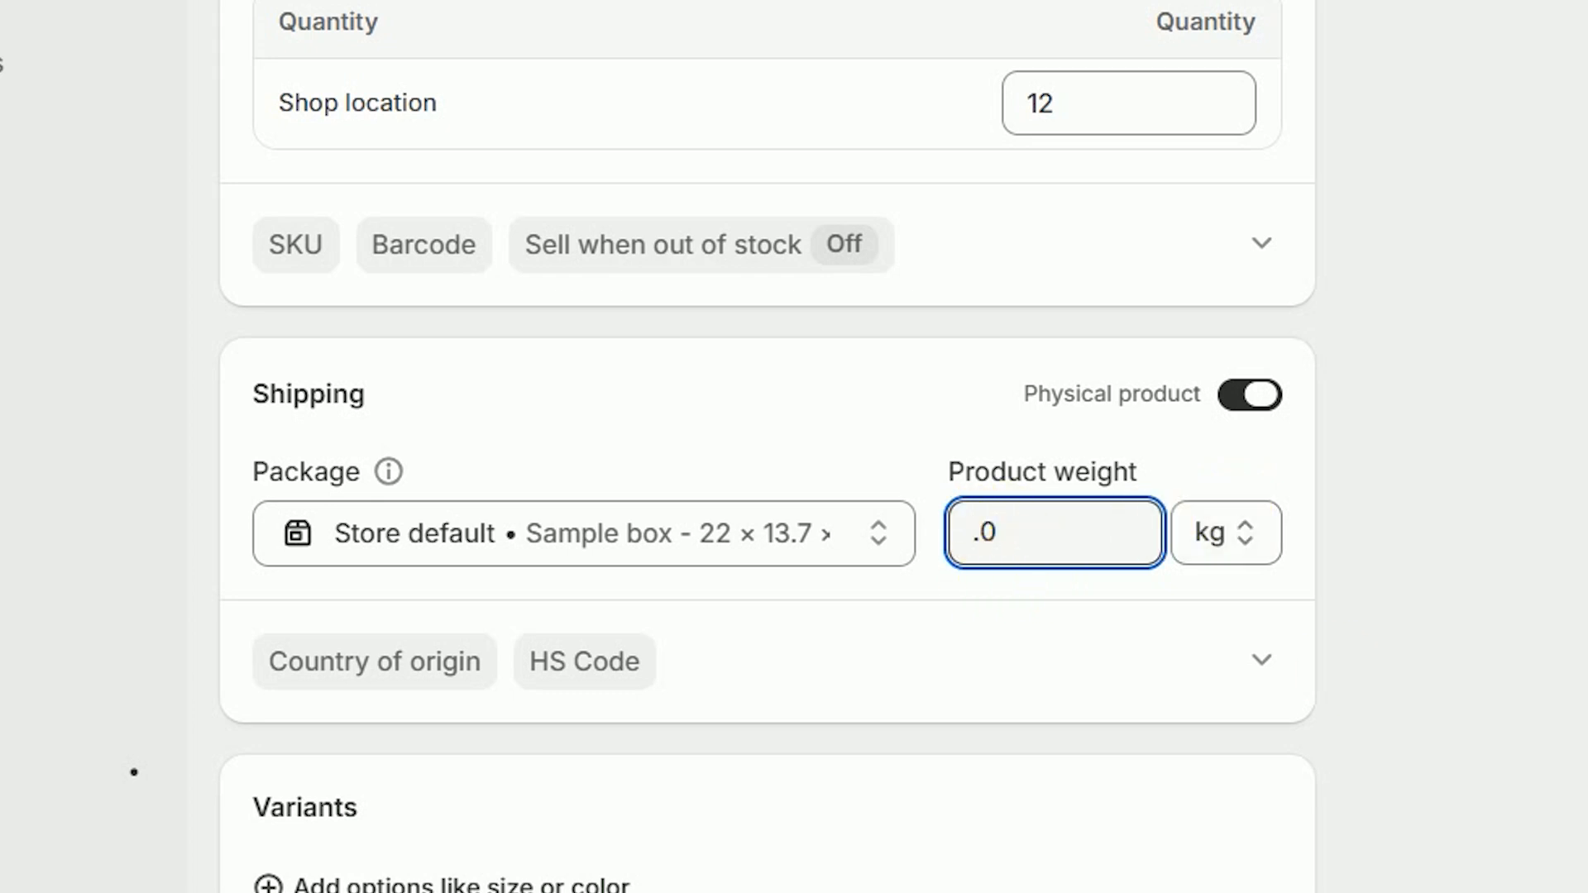
text(2)
key(BackSpace)
text(1)
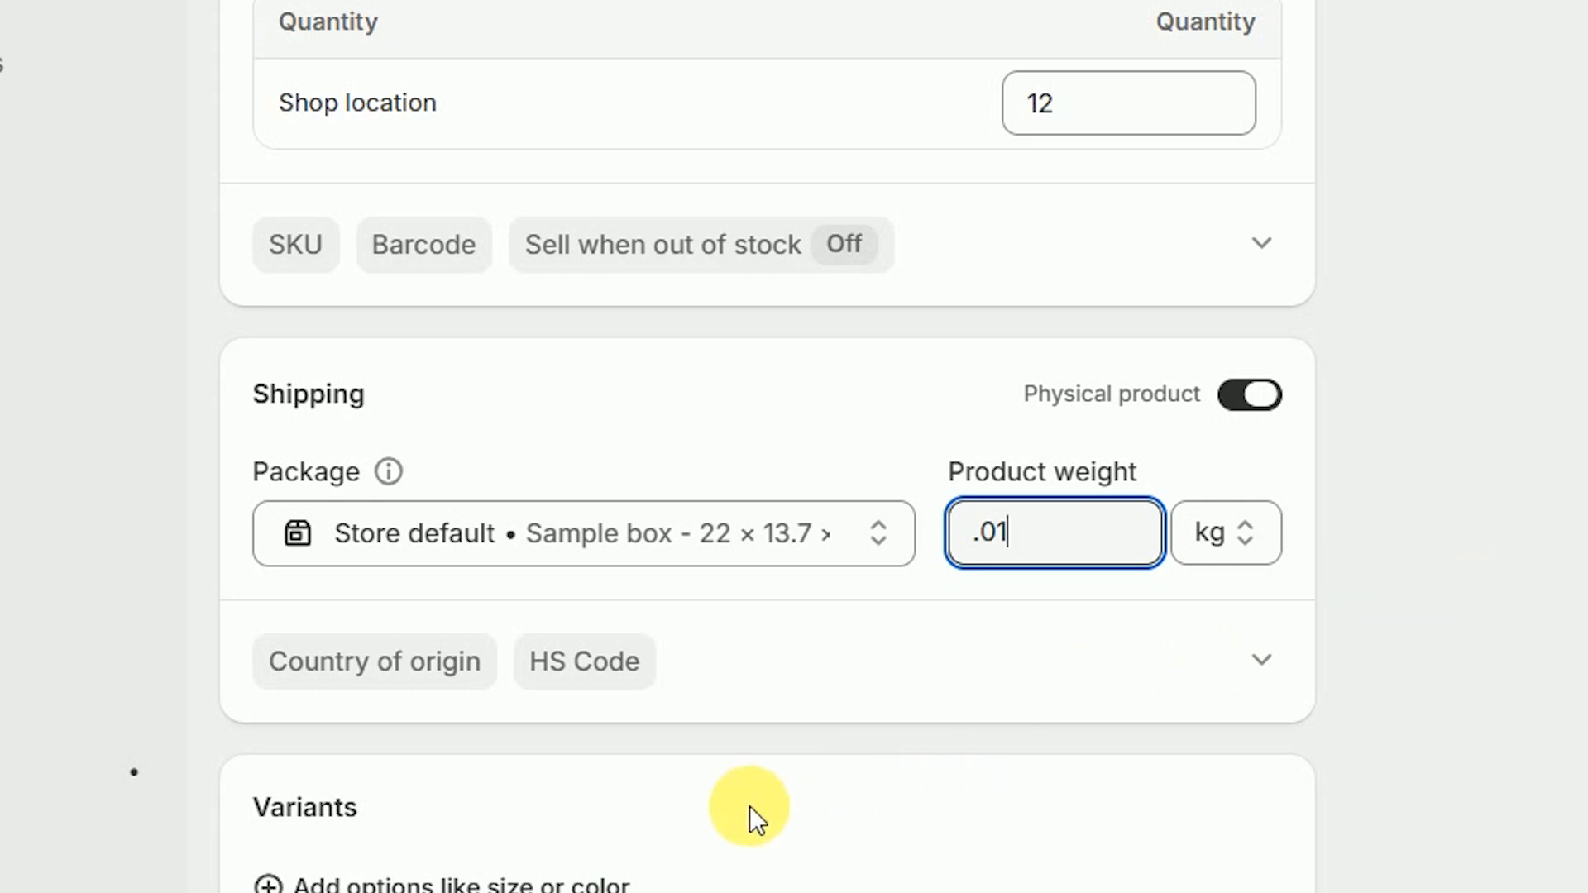
Step: Add a Color variant option to the product with Gold as its first value
scroll(806, 658, down, 3)
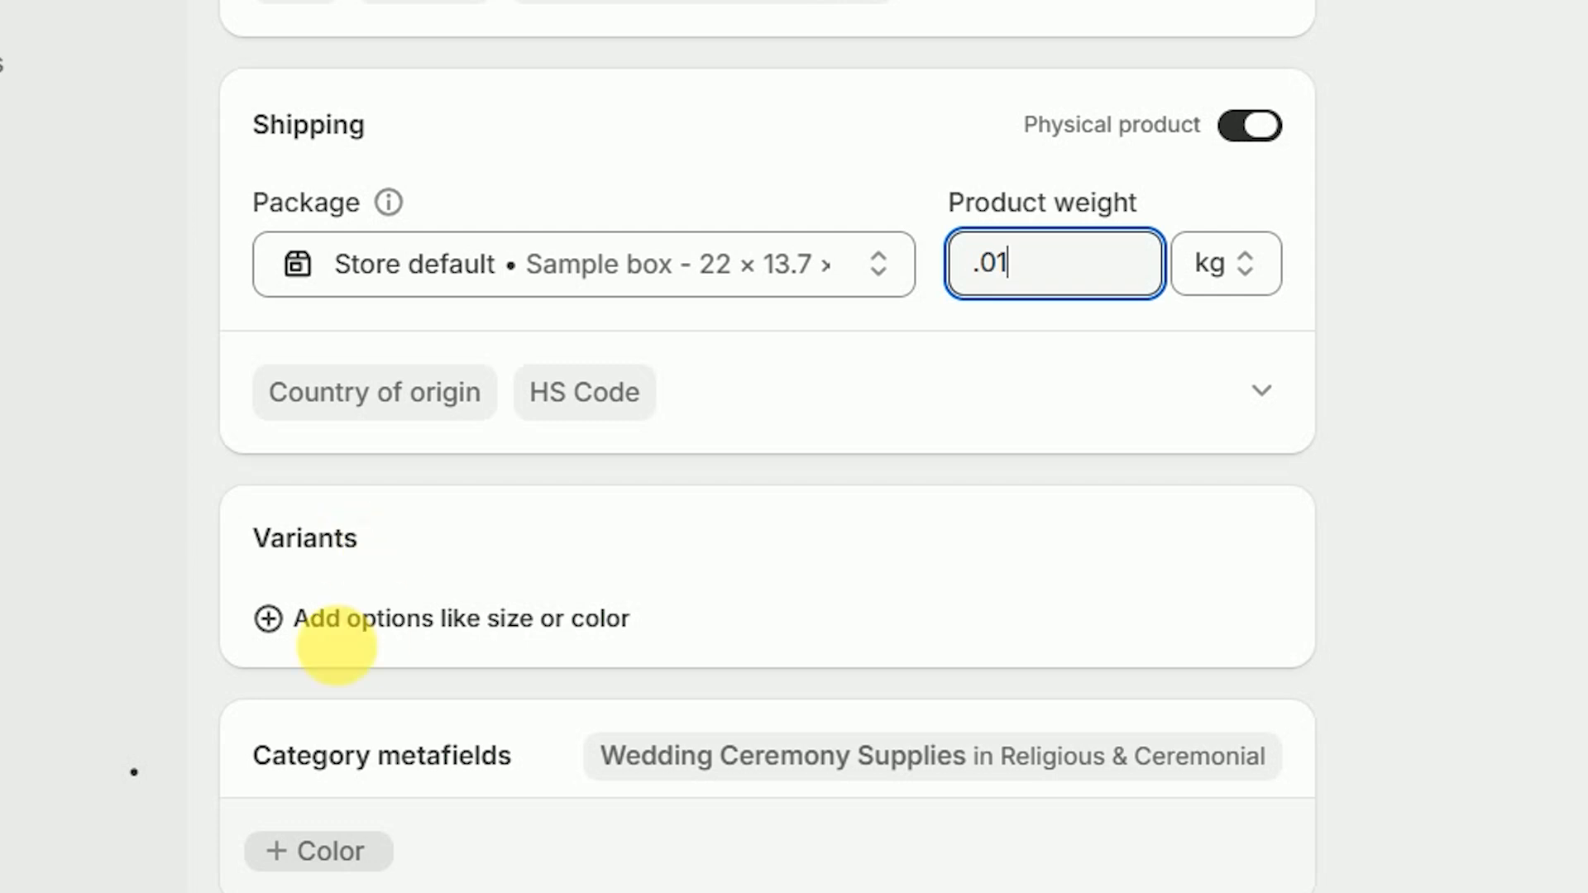
scroll(334, 653, down, 3)
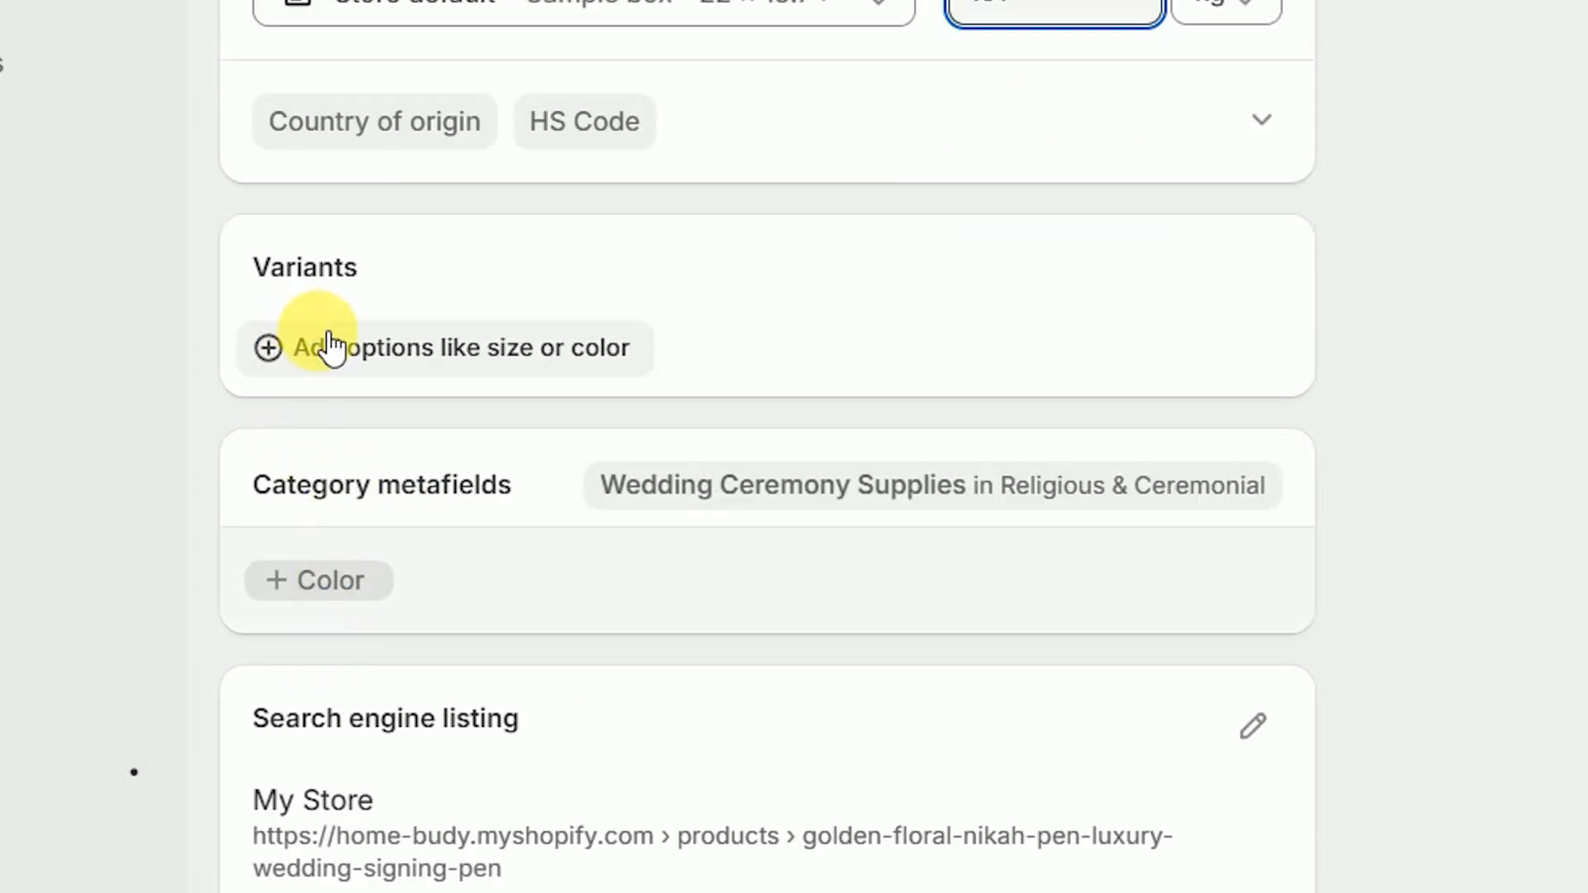
click(345, 376)
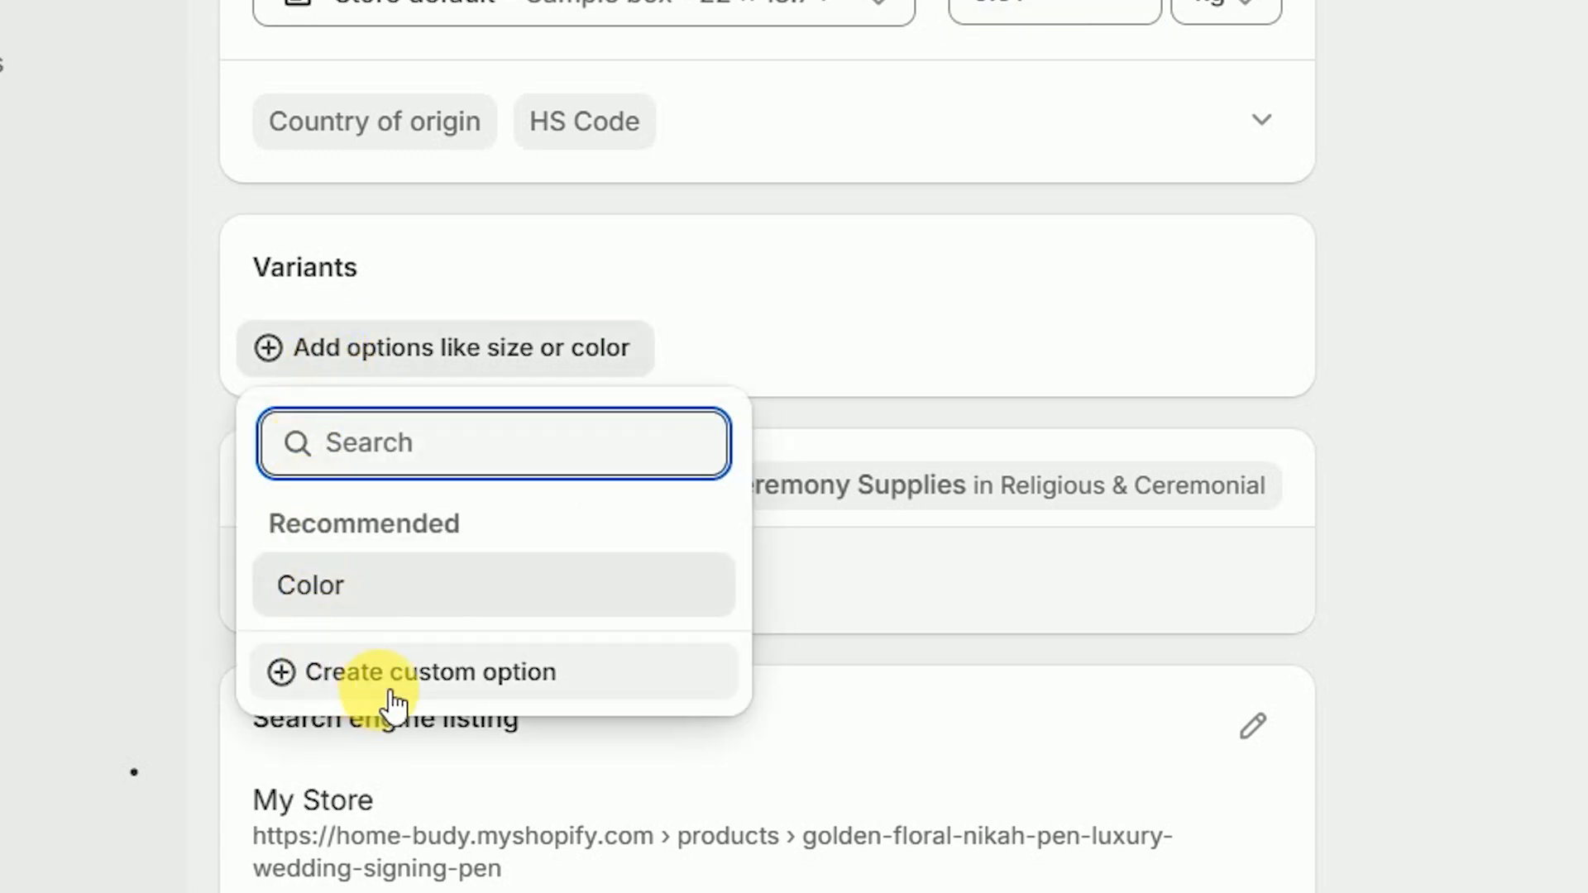
click(402, 604)
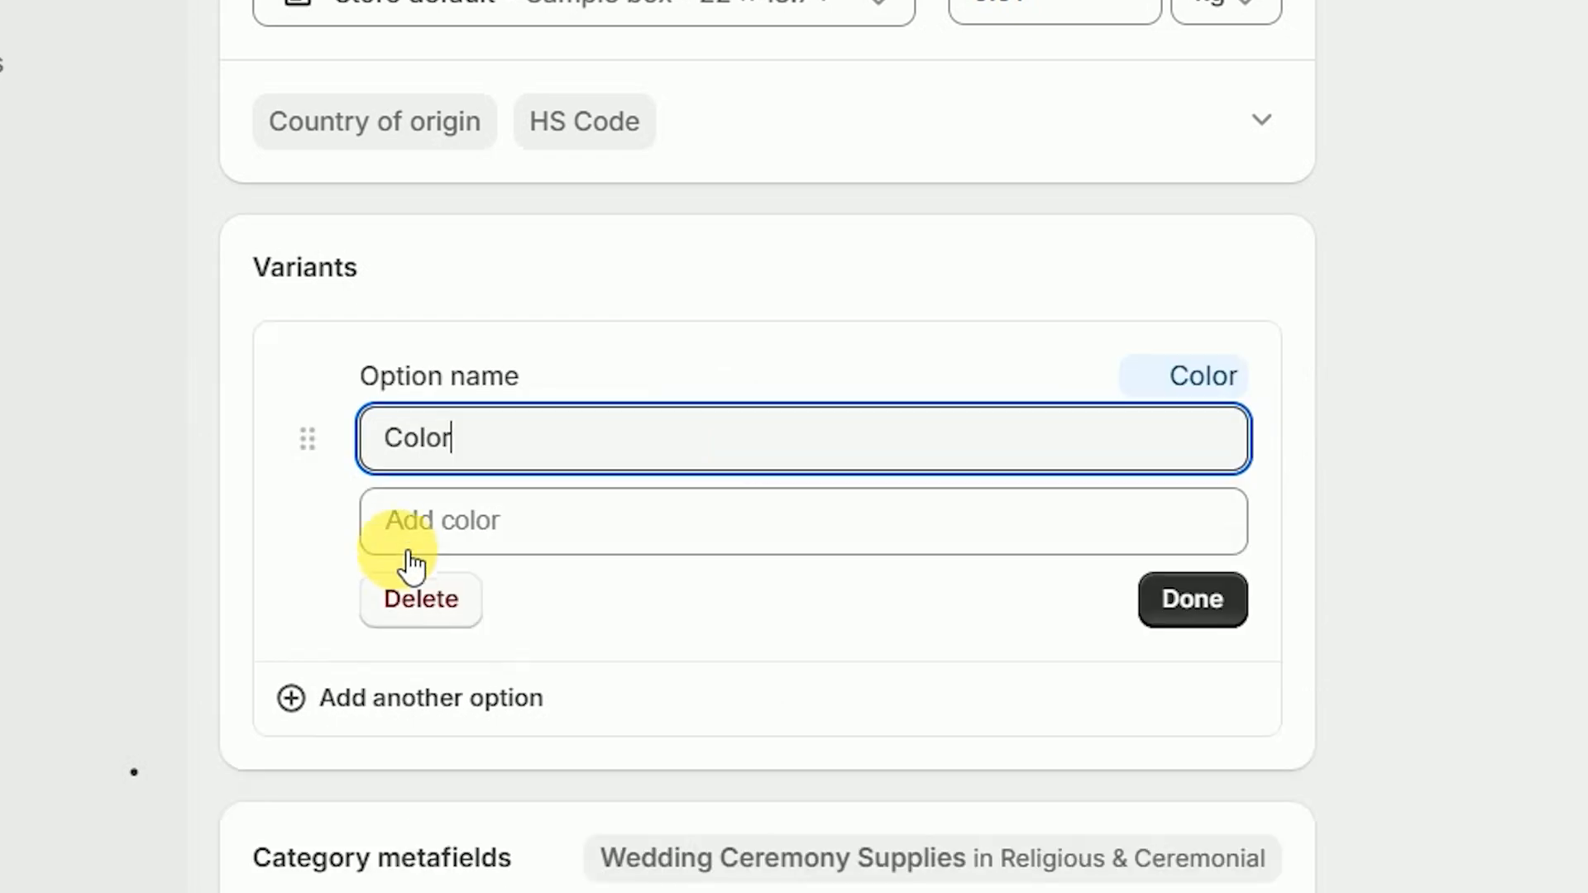
click(446, 526)
text(pi)
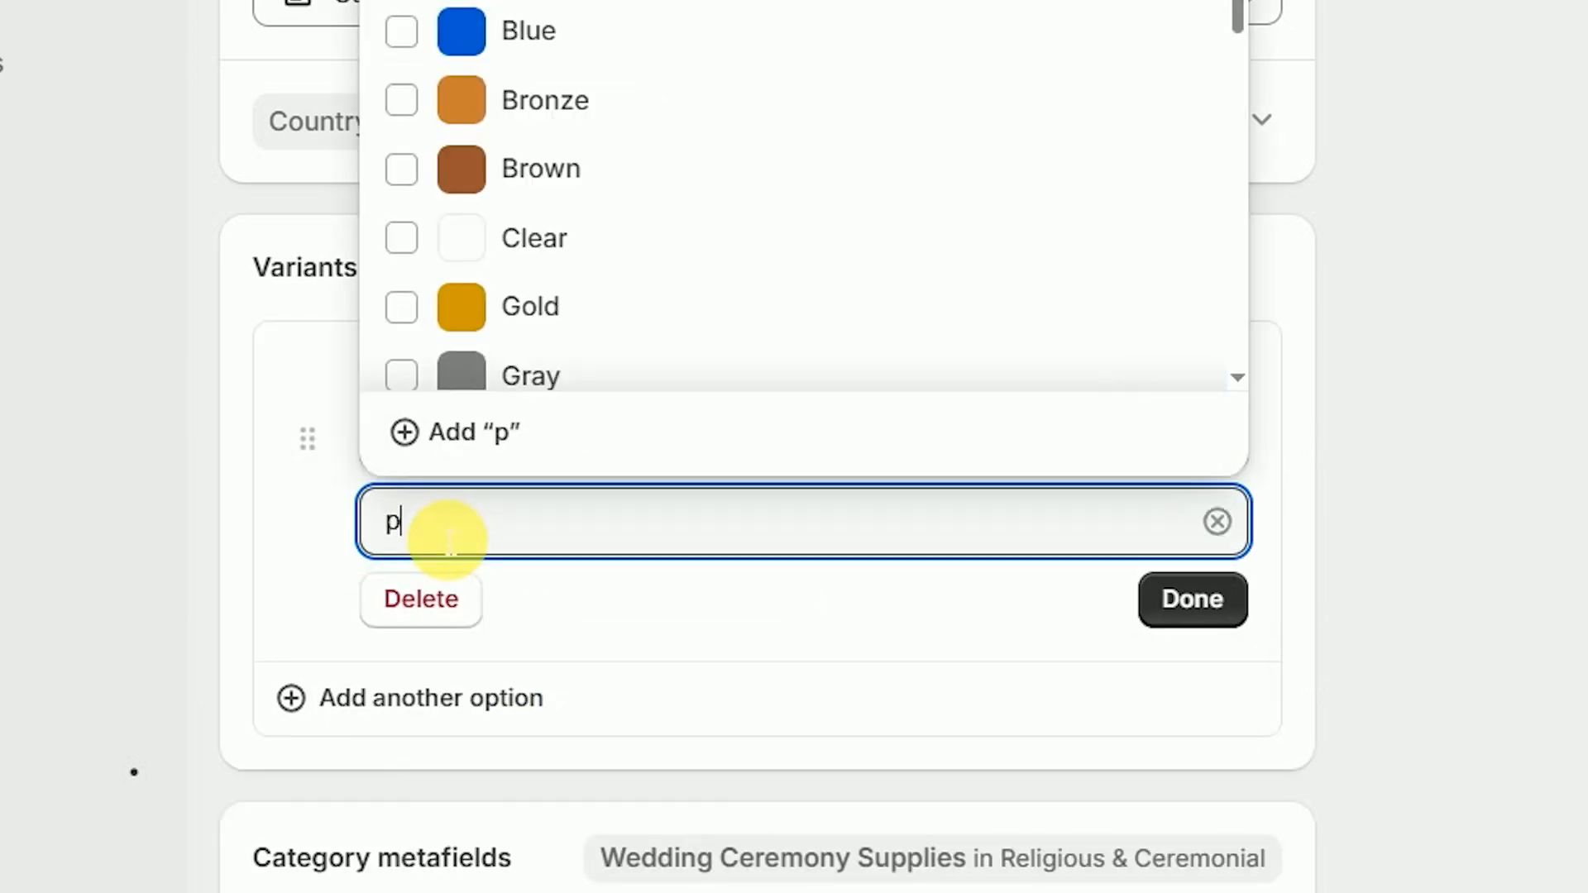
text(nk)
key(BackSpace)
key(BackSpace)
key(BackSpace)
key(BackSpace)
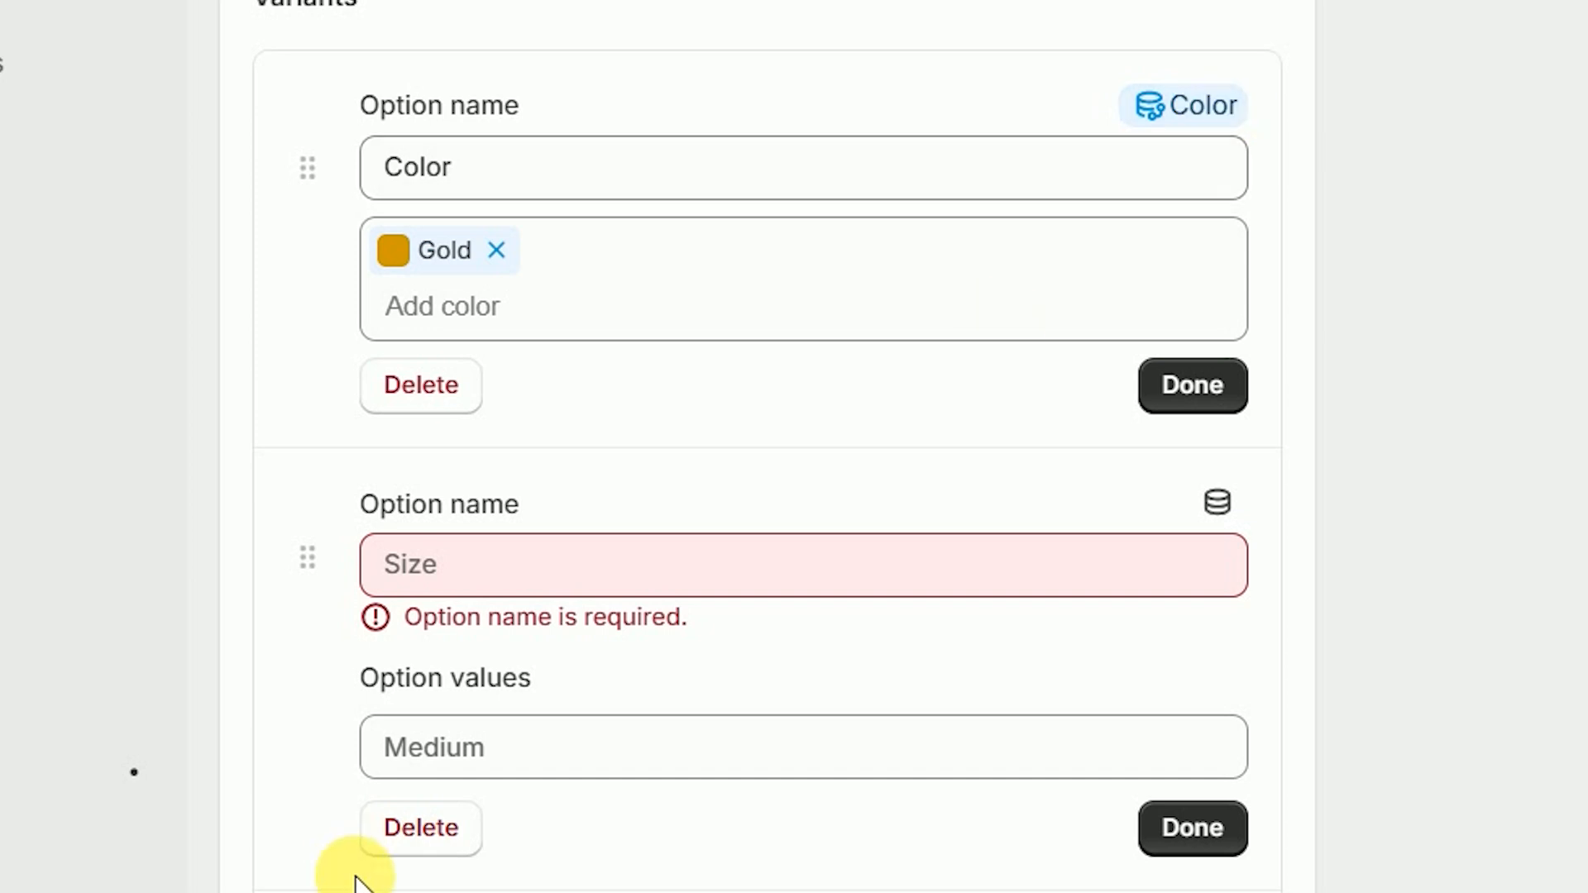
Step: Add Red as a second value of the Color option
click(518, 330)
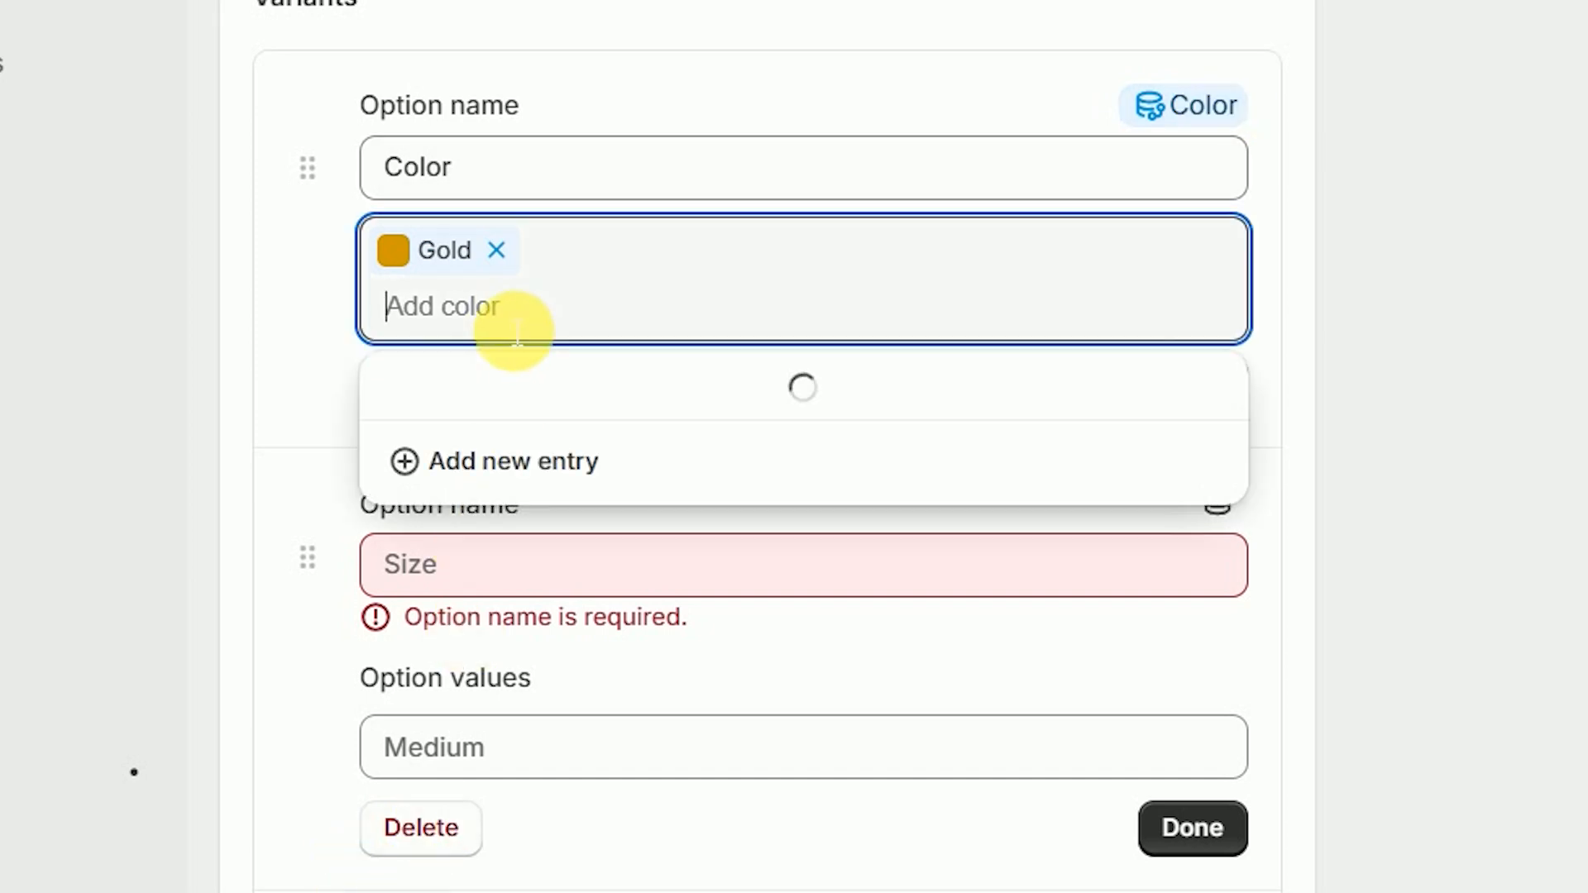
text(re)
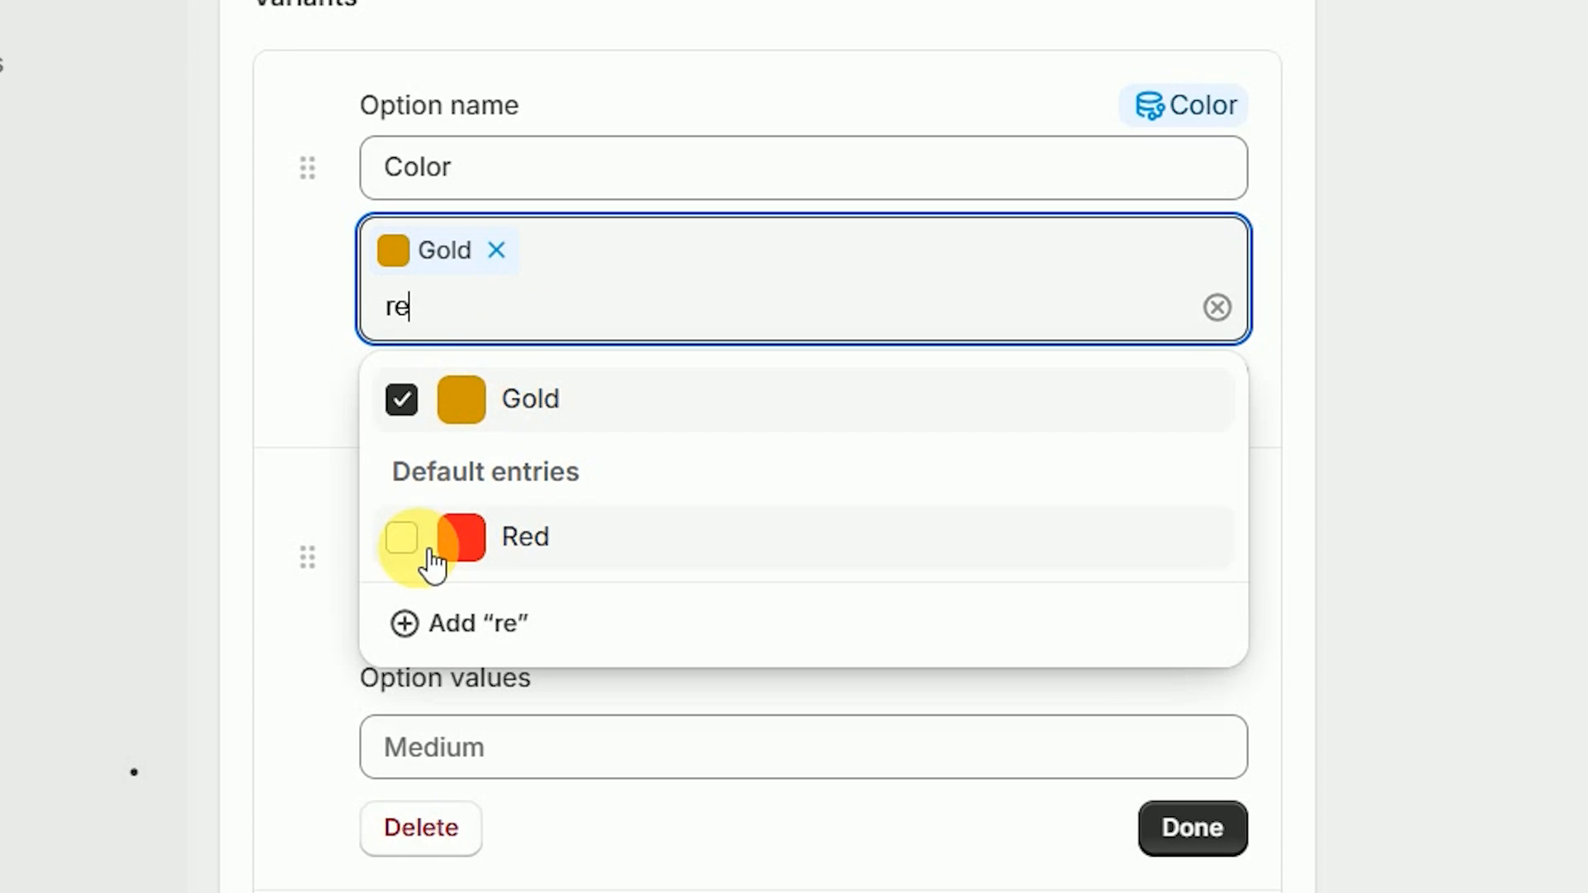
click(430, 552)
click(1229, 827)
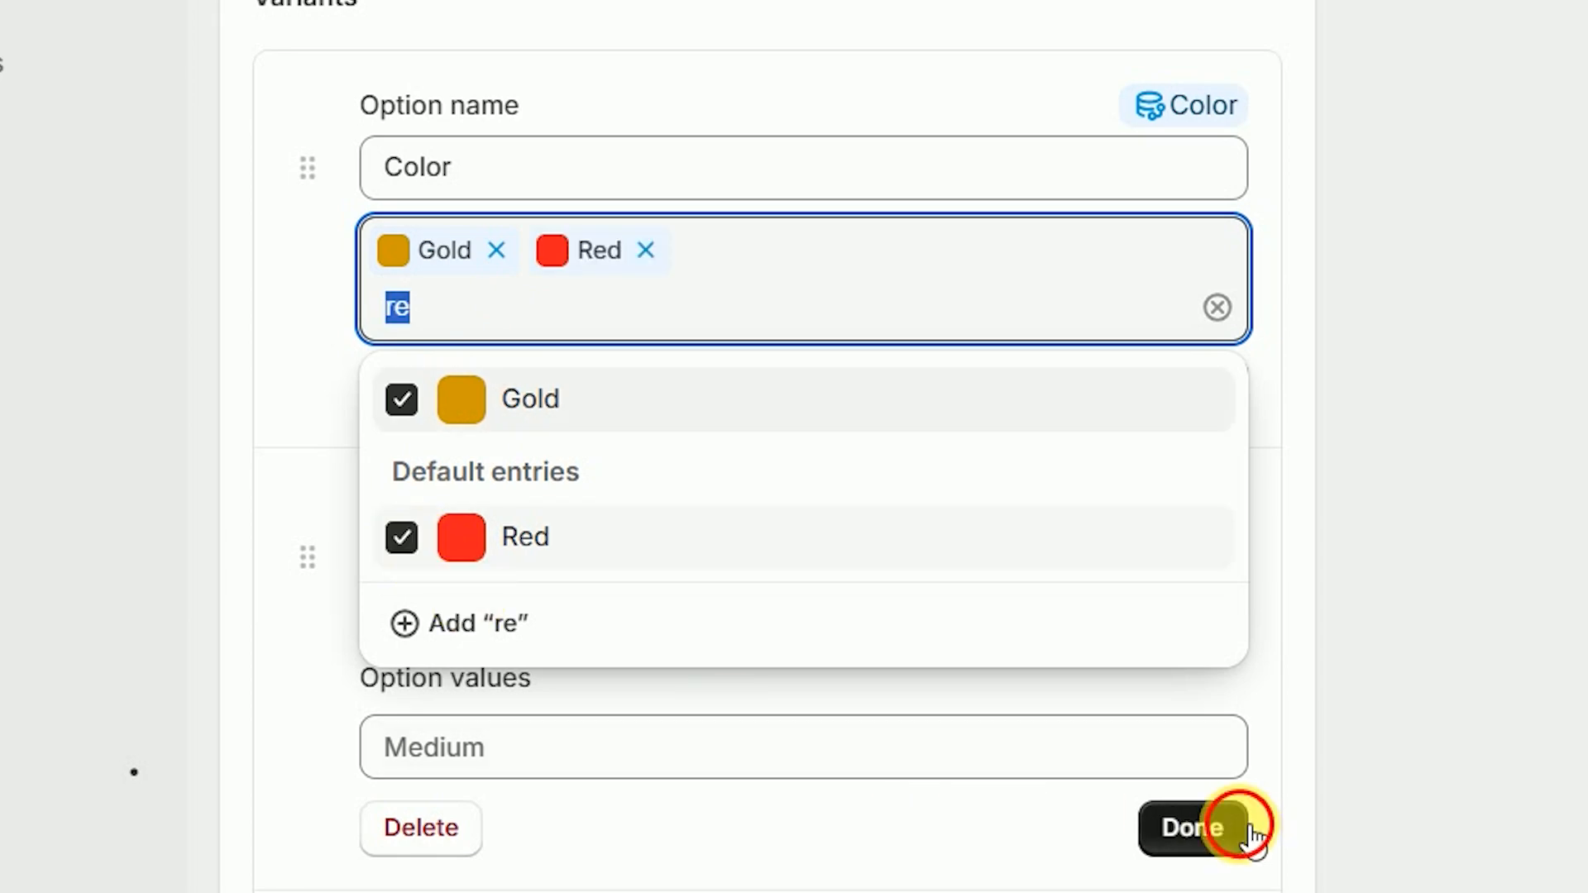
Step: Delete the empty second variant option and review the variants, color metafield and search engine listing
click(840, 589)
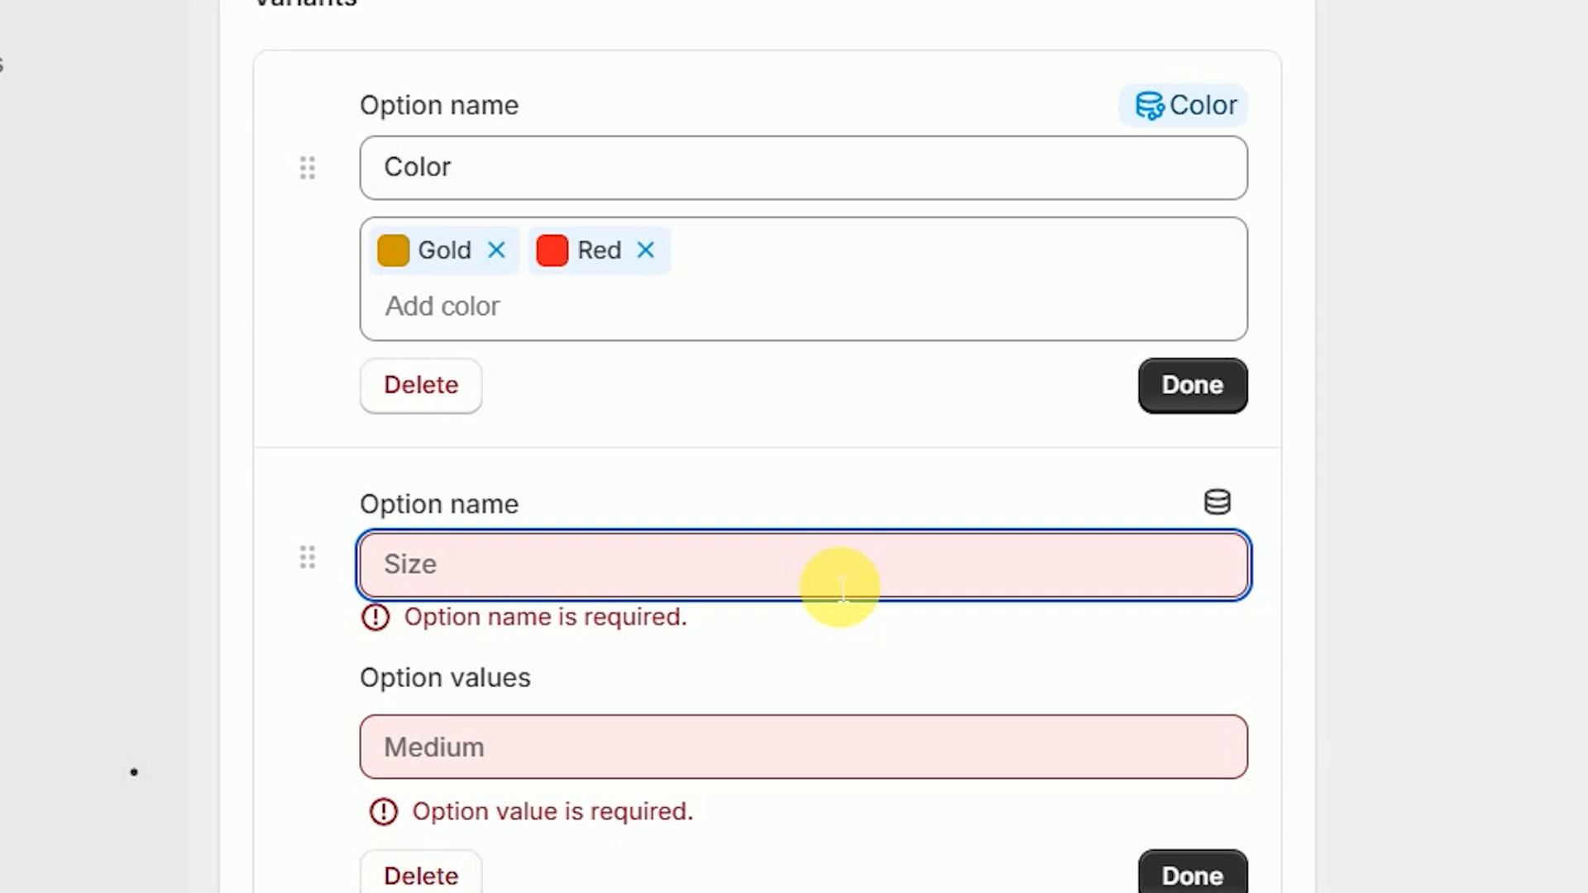
scroll(813, 621, down, 3)
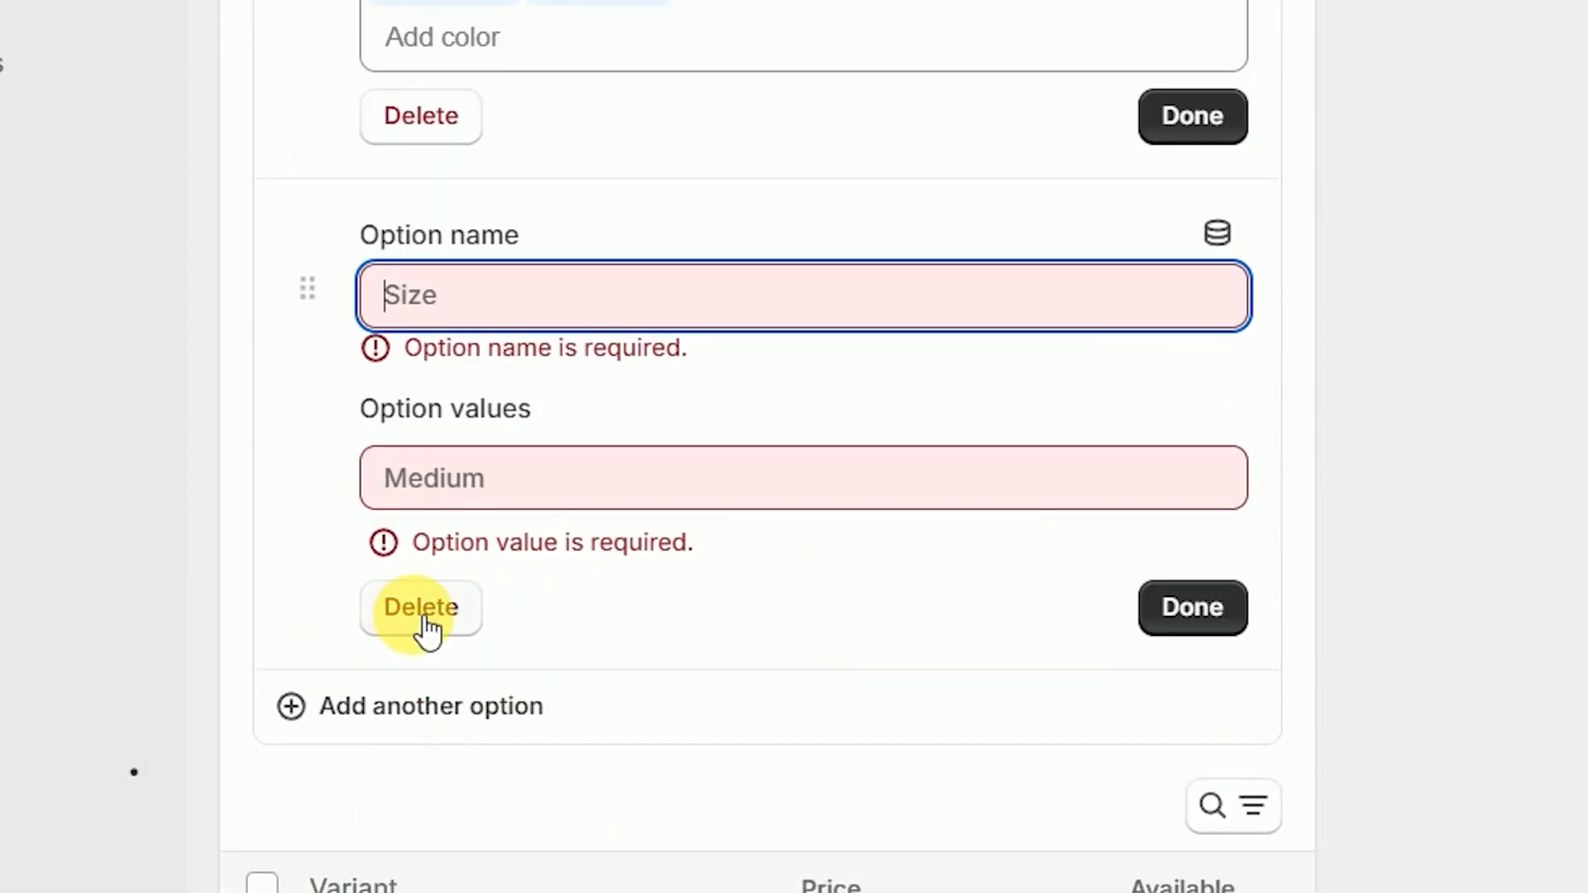
click(423, 611)
scroll(932, 595, down, 7)
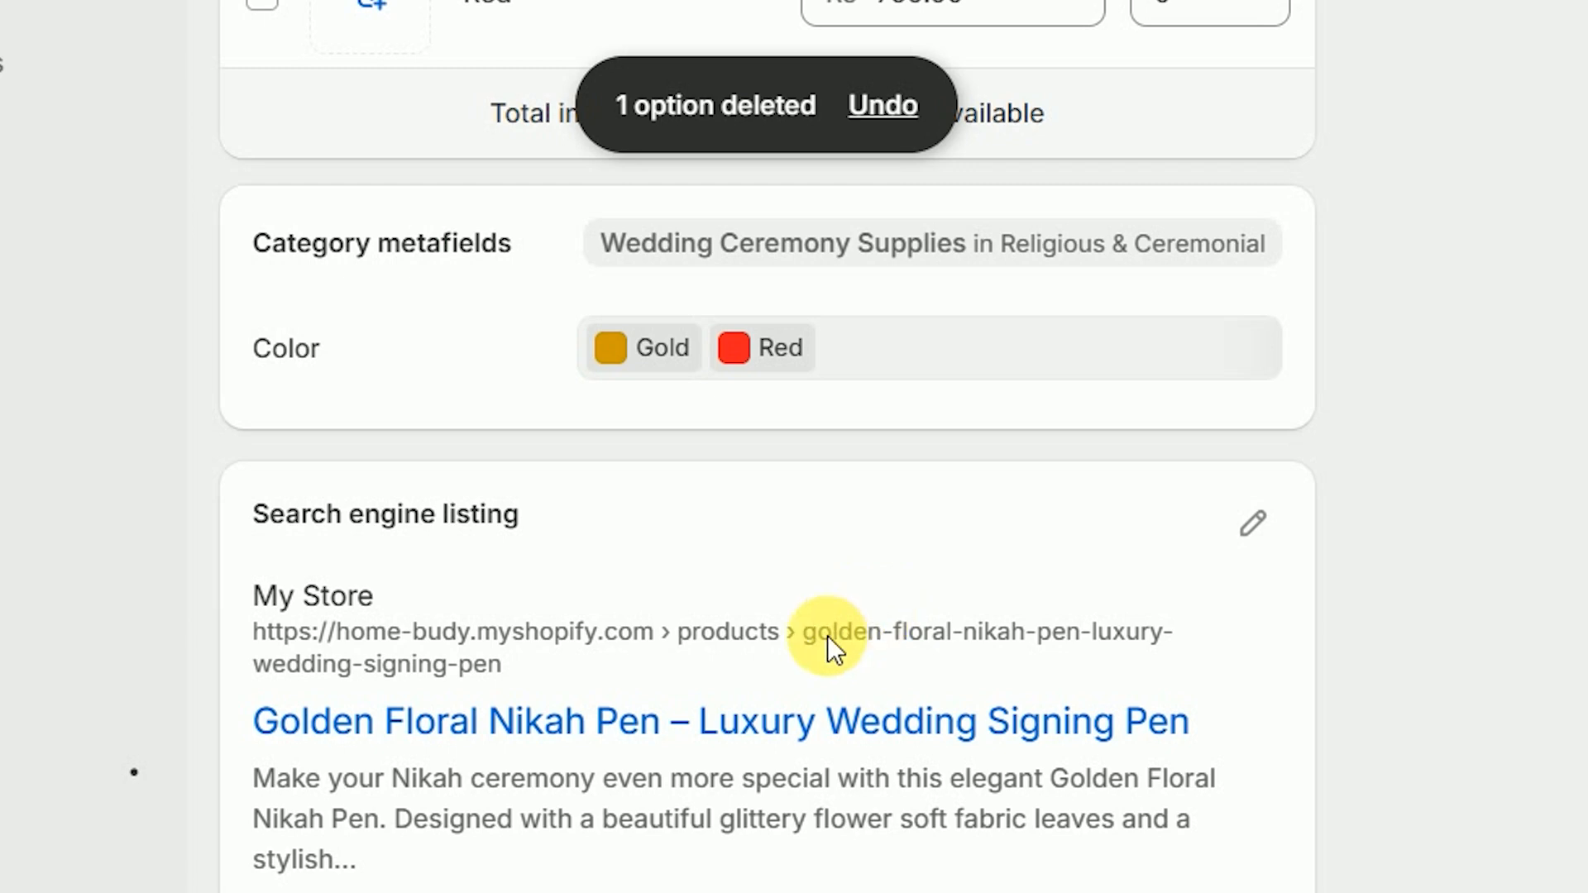
scroll(827, 635, up, 3)
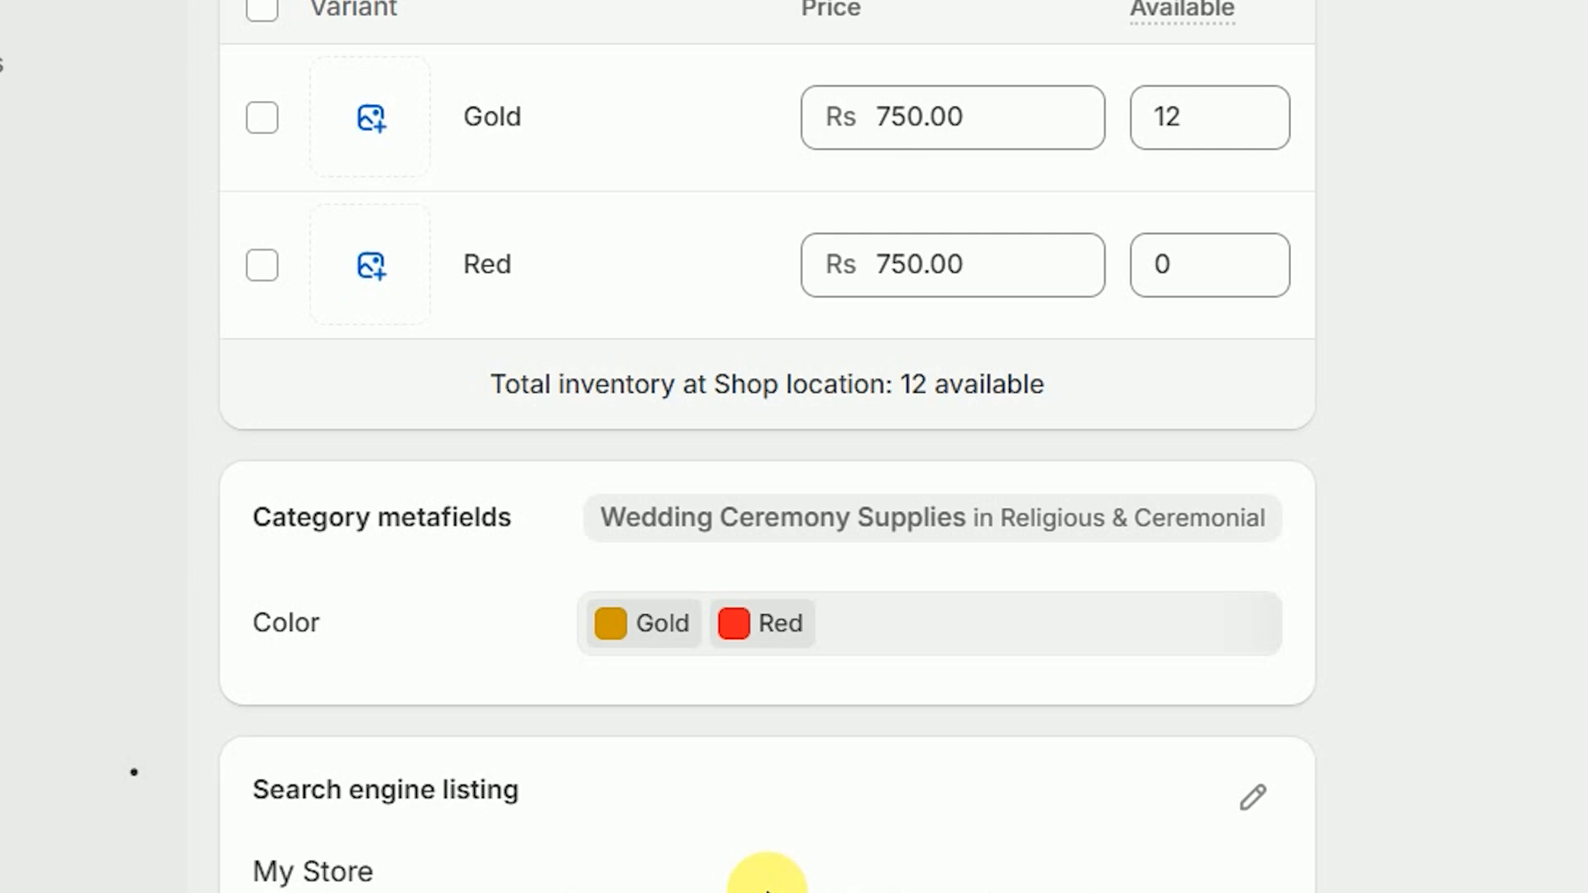
Step: Save the new Golden Floral Nikah Pen product with its Gold and Red variants
scroll(780, 876, down, 3)
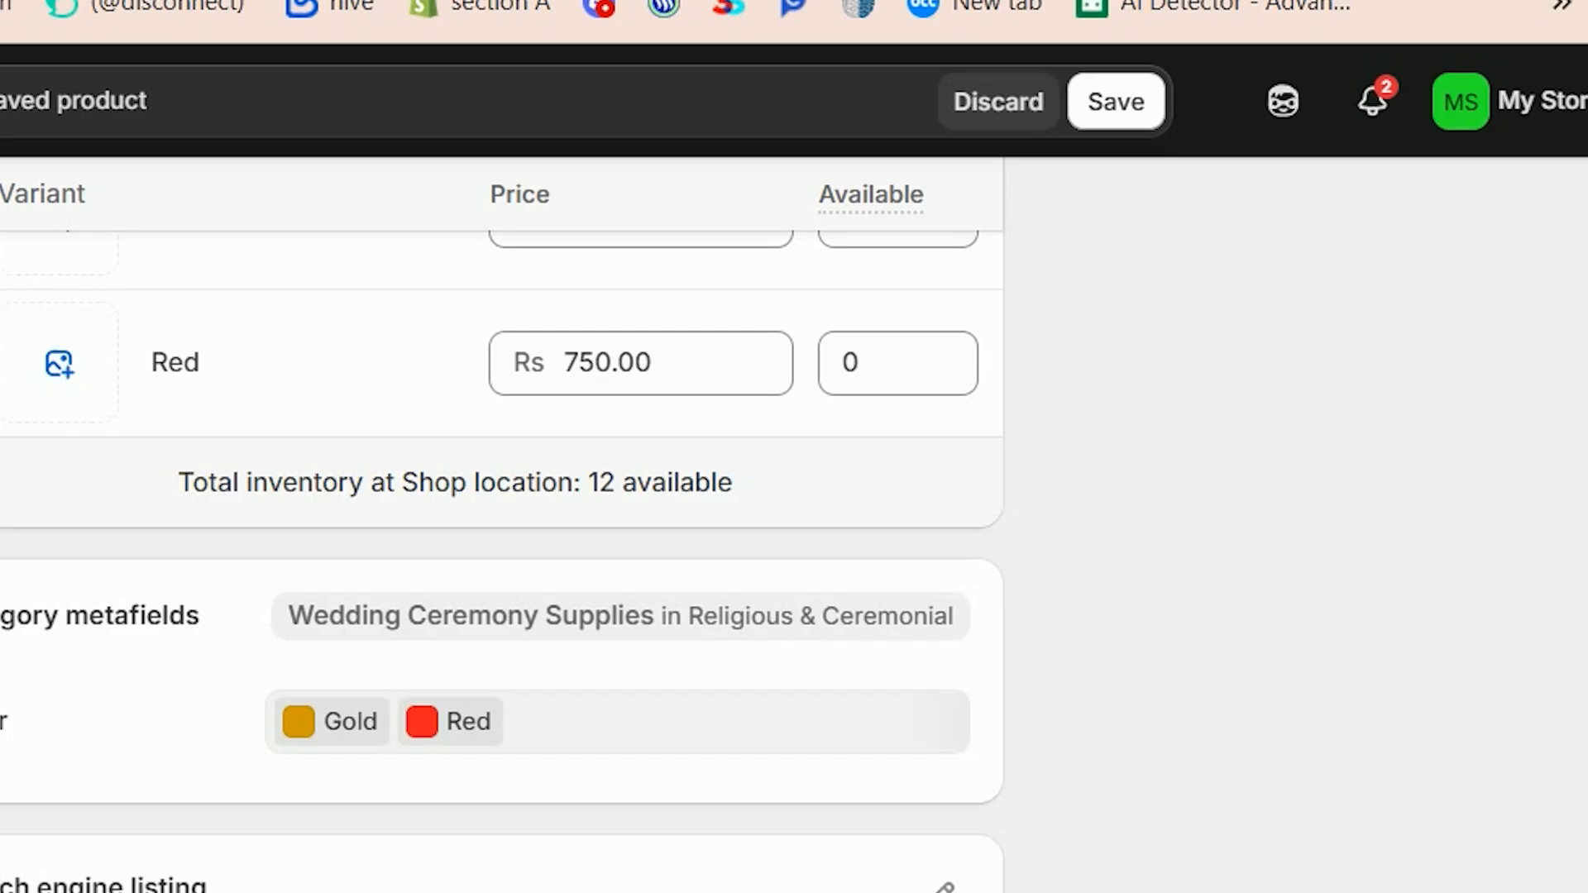
drag(764, 866, 250, 514)
scroll(1233, 868, up, 15)
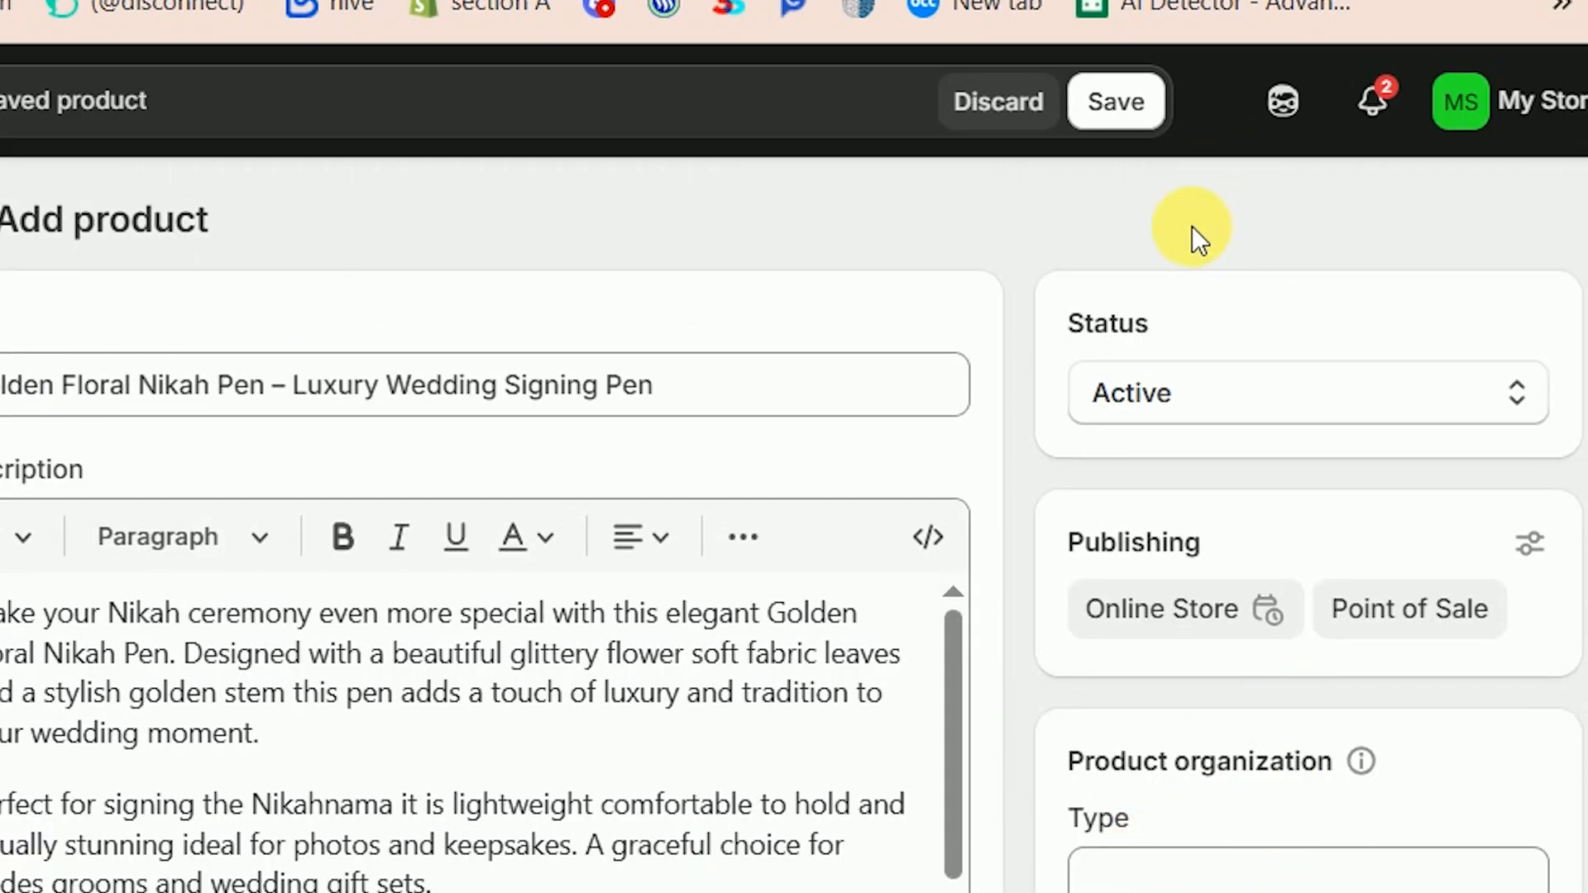
click(1148, 116)
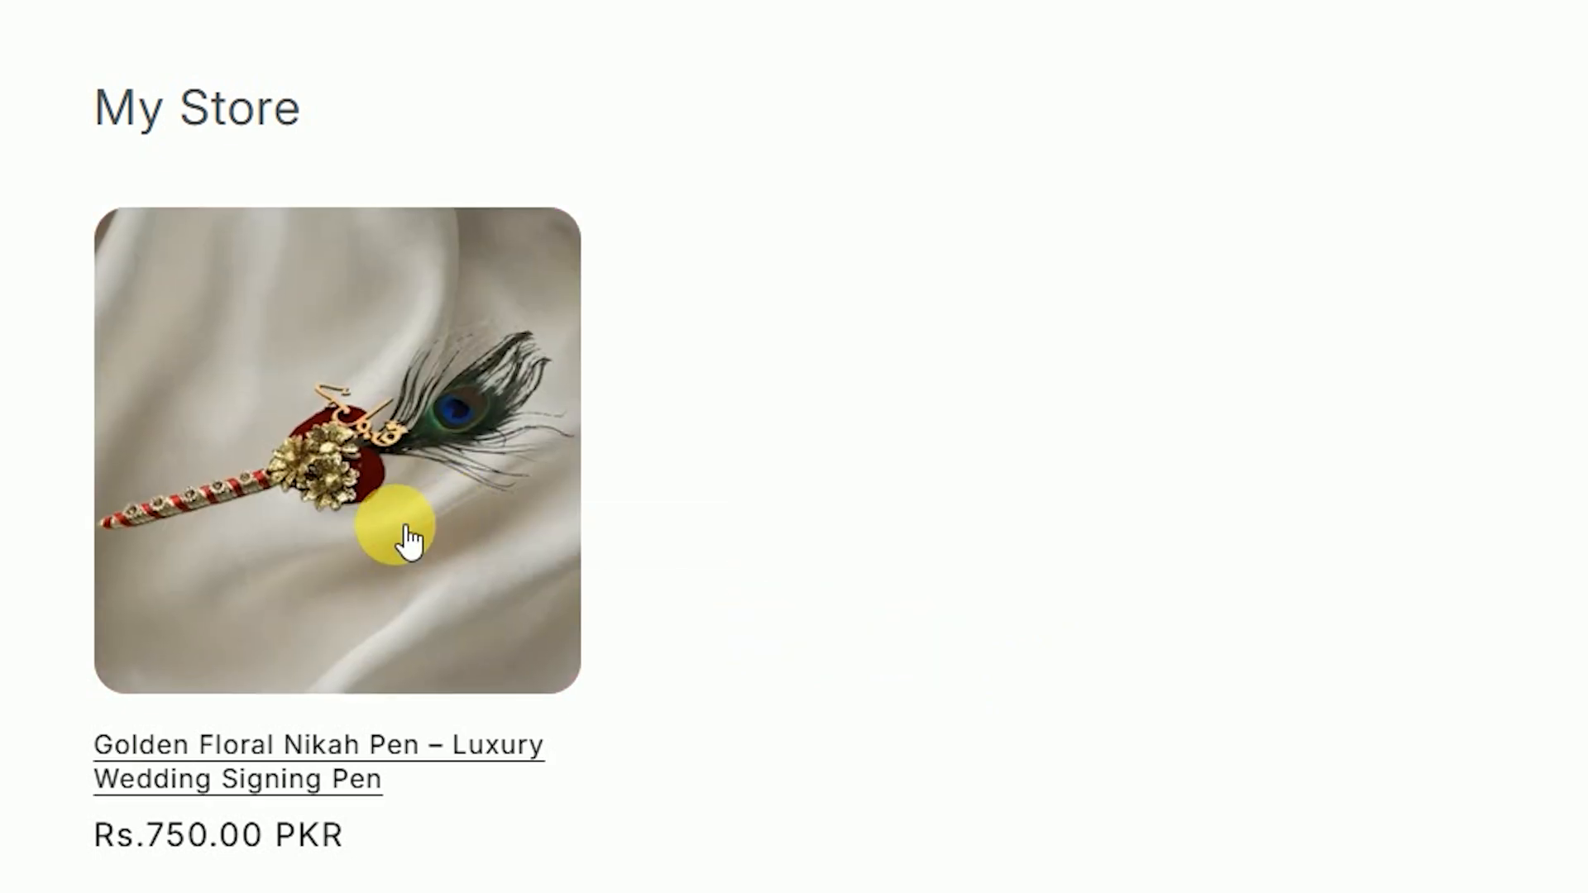
Step: Open the Golden Floral Nikah Pen's page in the online store and review its images, description and feature list
click(394, 587)
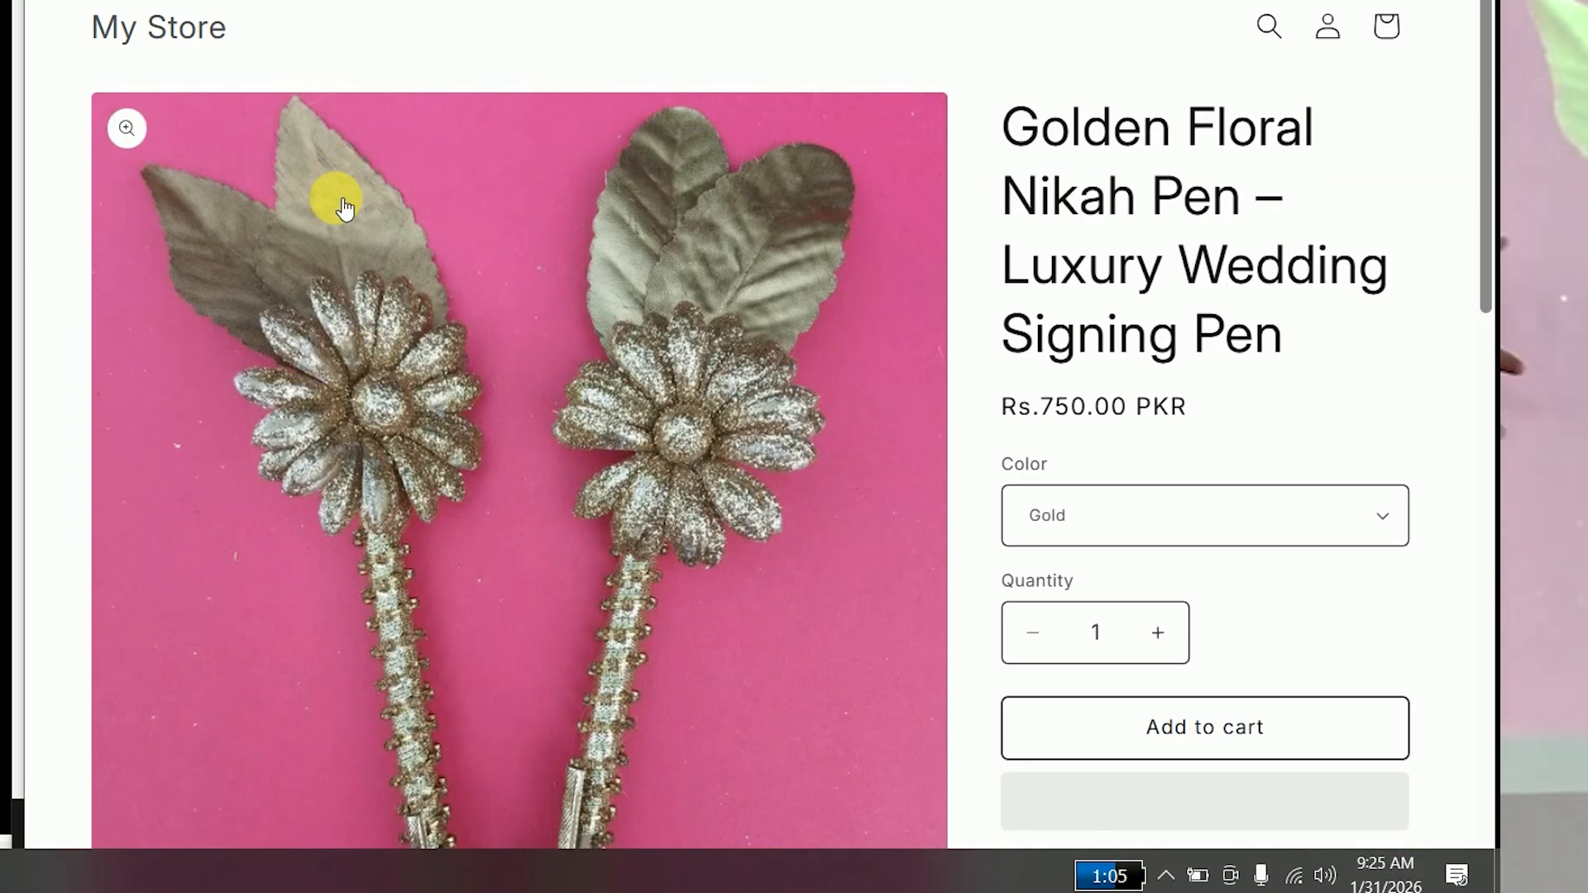
scroll(343, 203, down, 15)
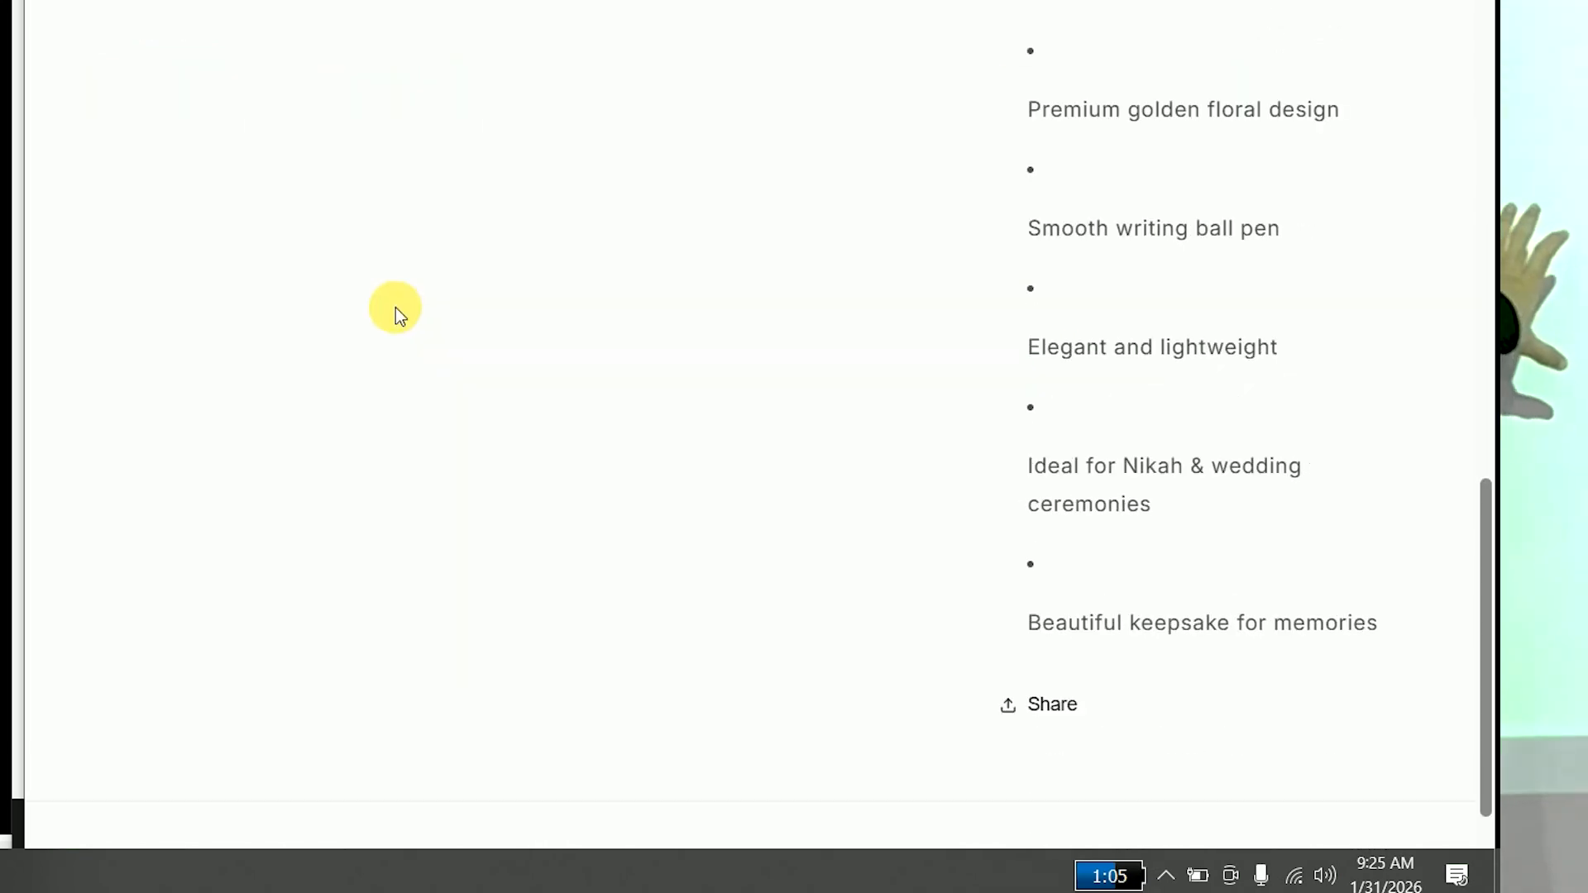
scroll(397, 315, up, 8)
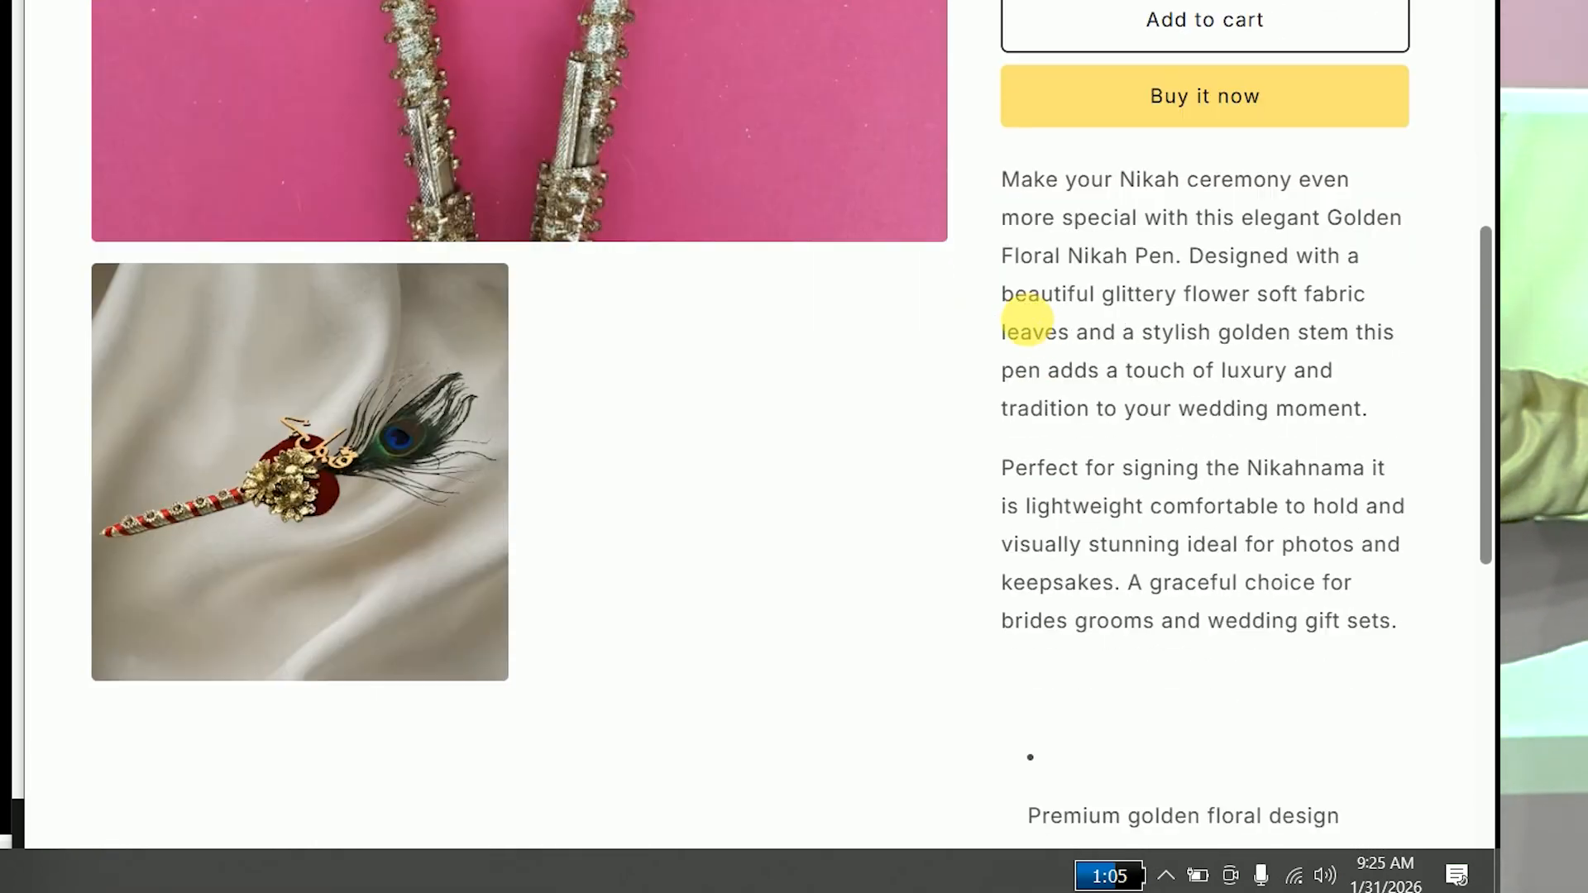
scroll(1026, 320, down, 2)
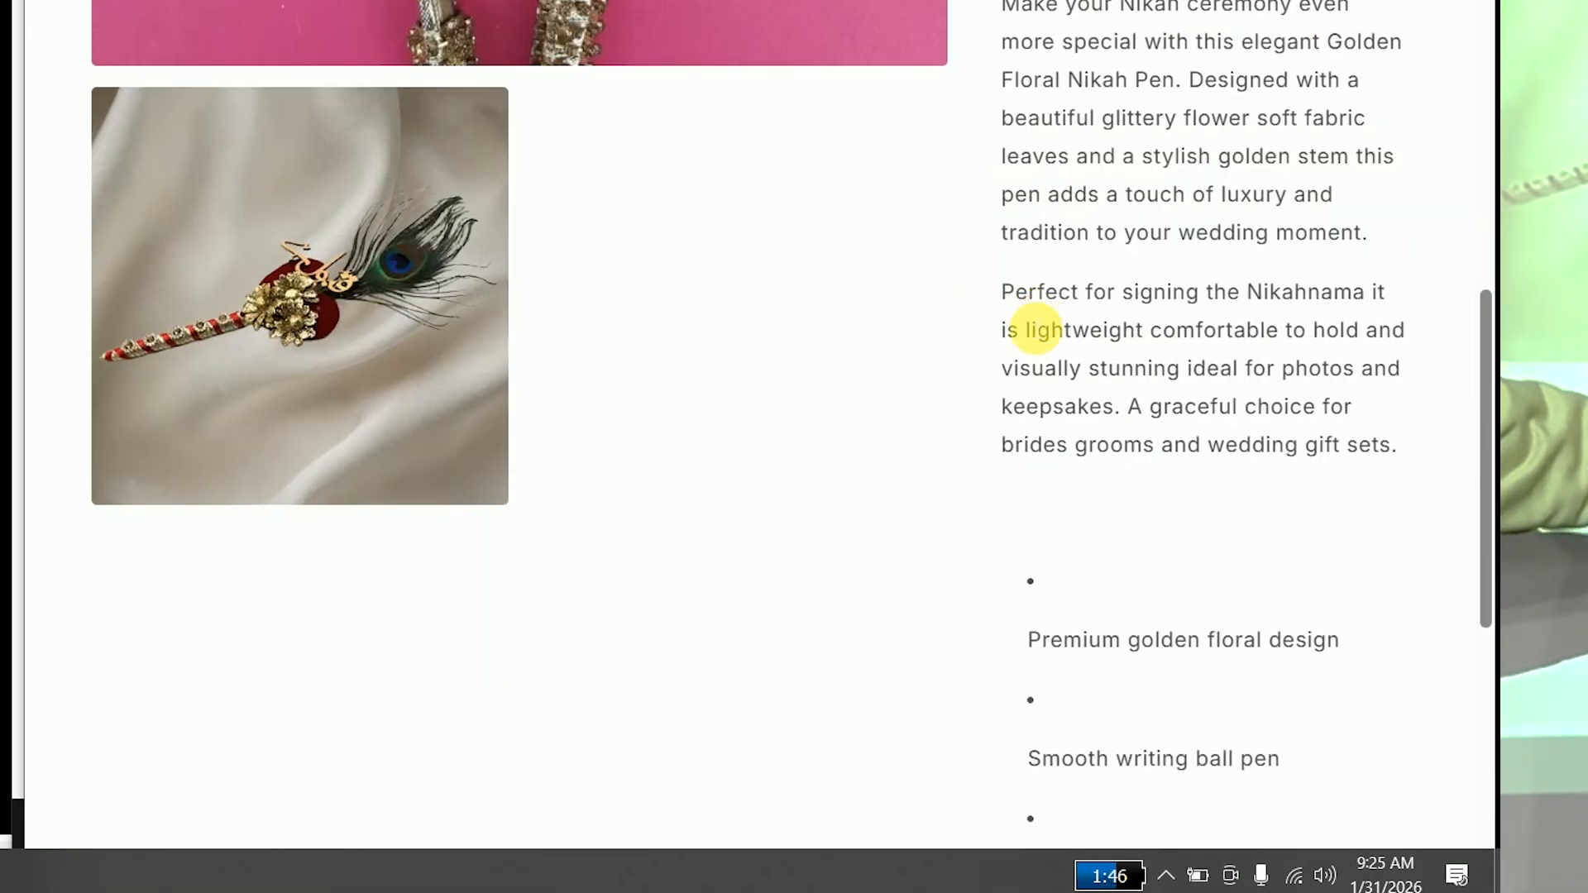
scroll(1035, 328, down, 8)
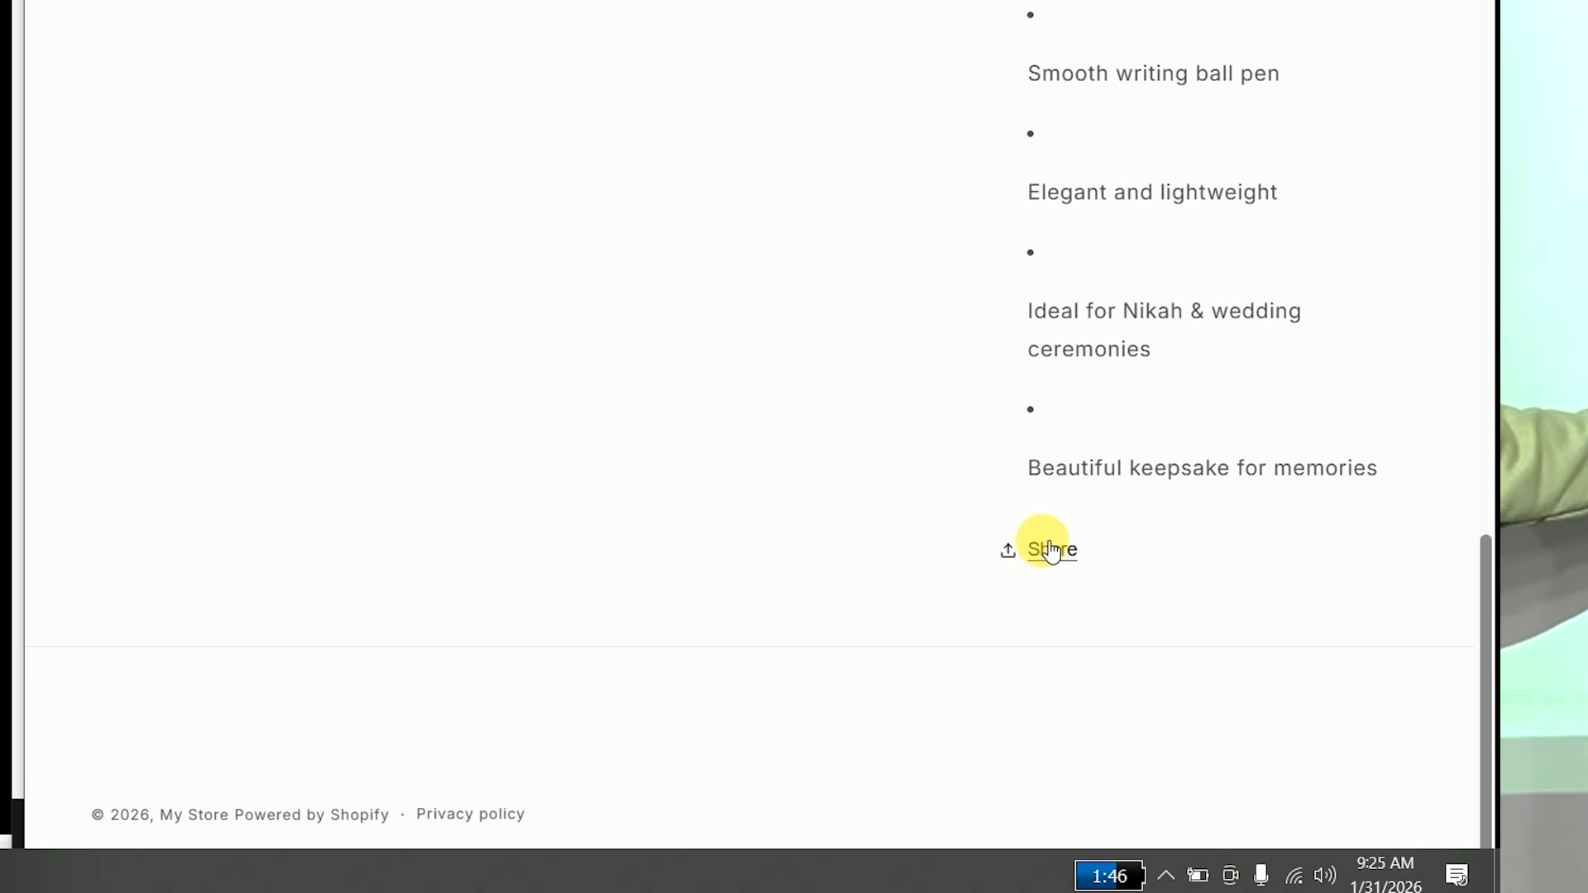
scroll(1052, 557, up, 15)
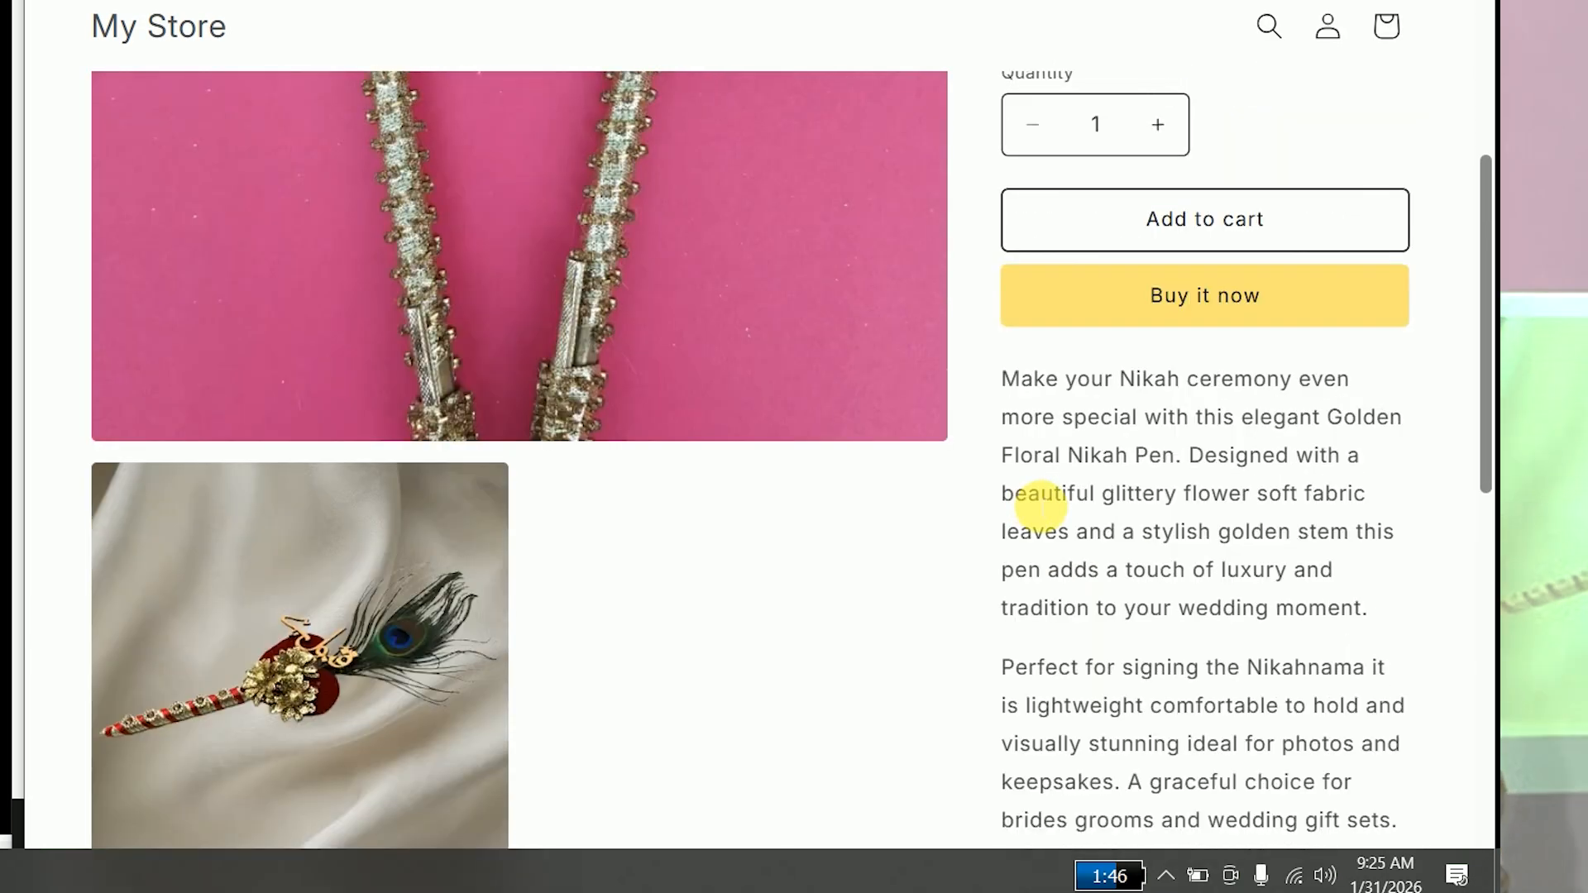
Step: Switch the storefront product's Color option between Red and Gold to check the availability of each variant
click(1154, 354)
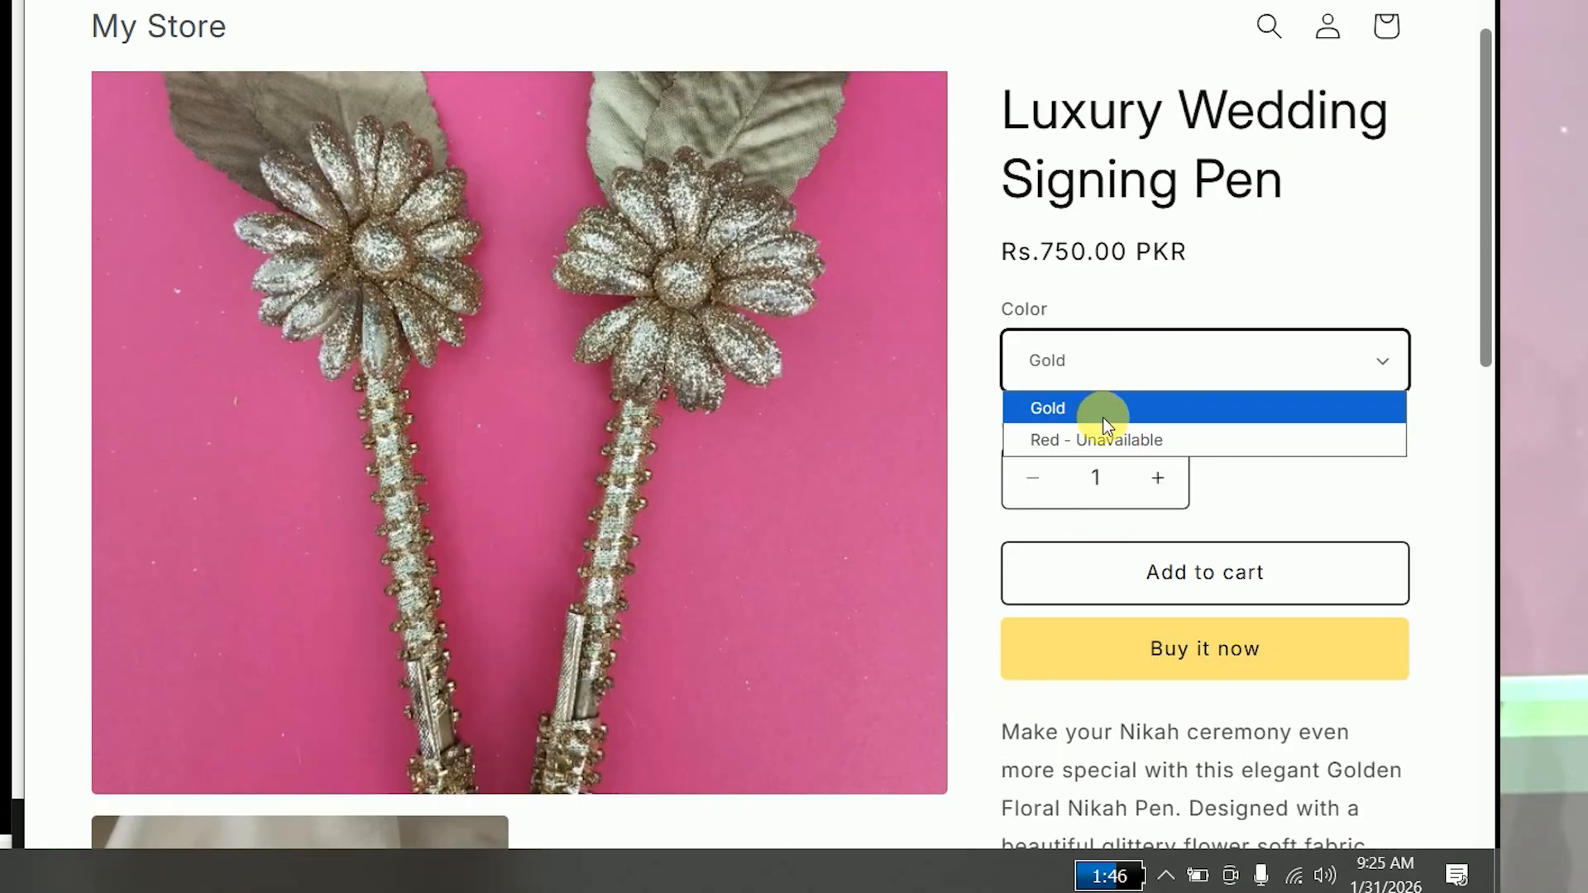
click(1079, 447)
click(1112, 383)
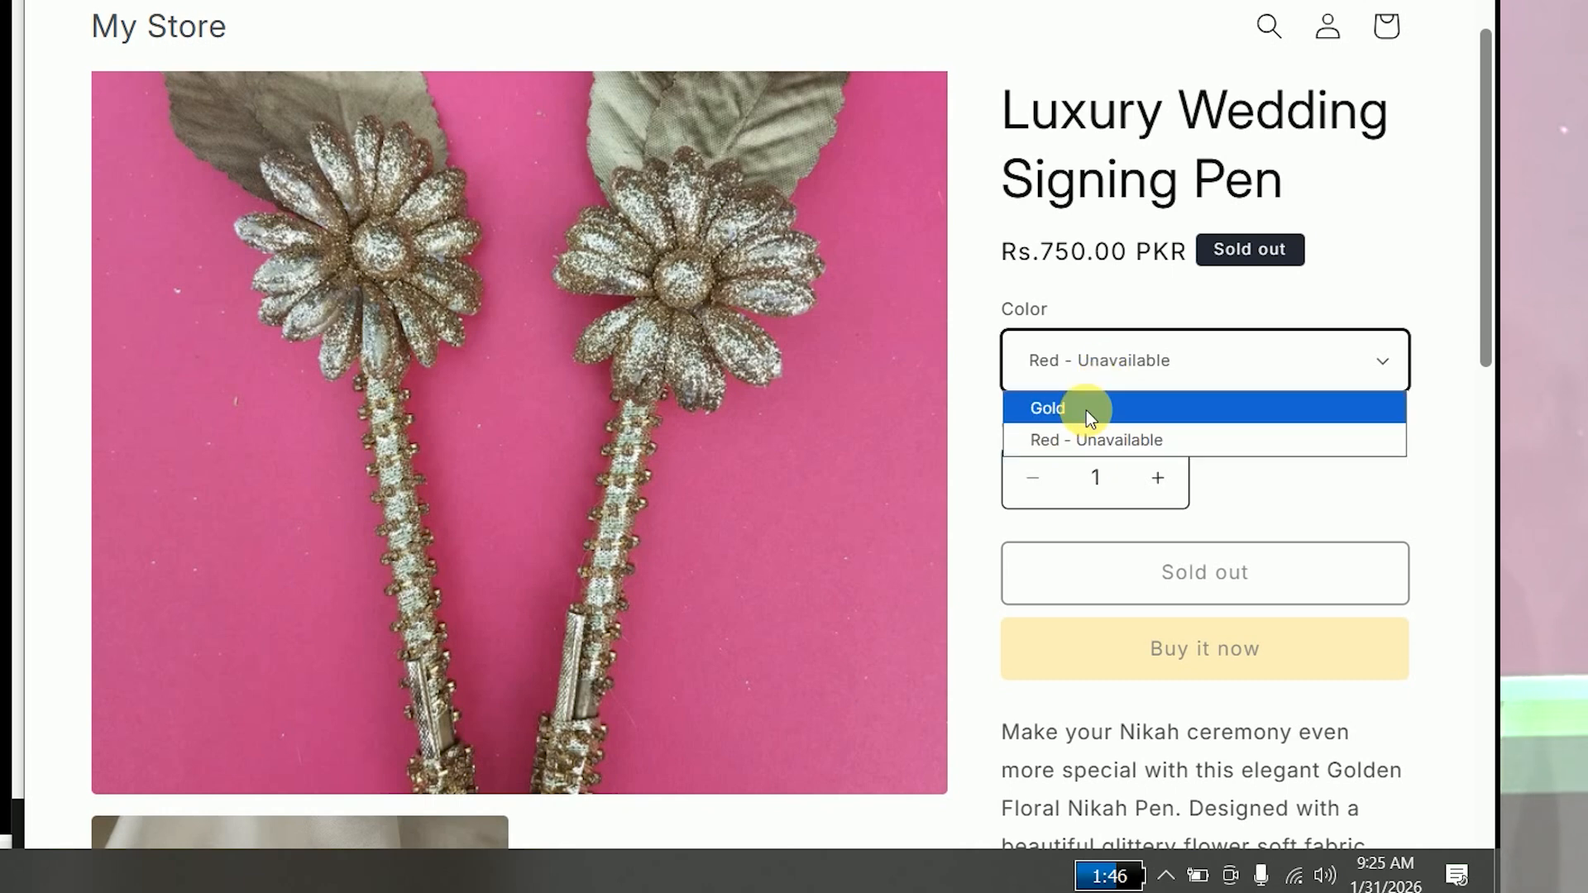
click(1085, 412)
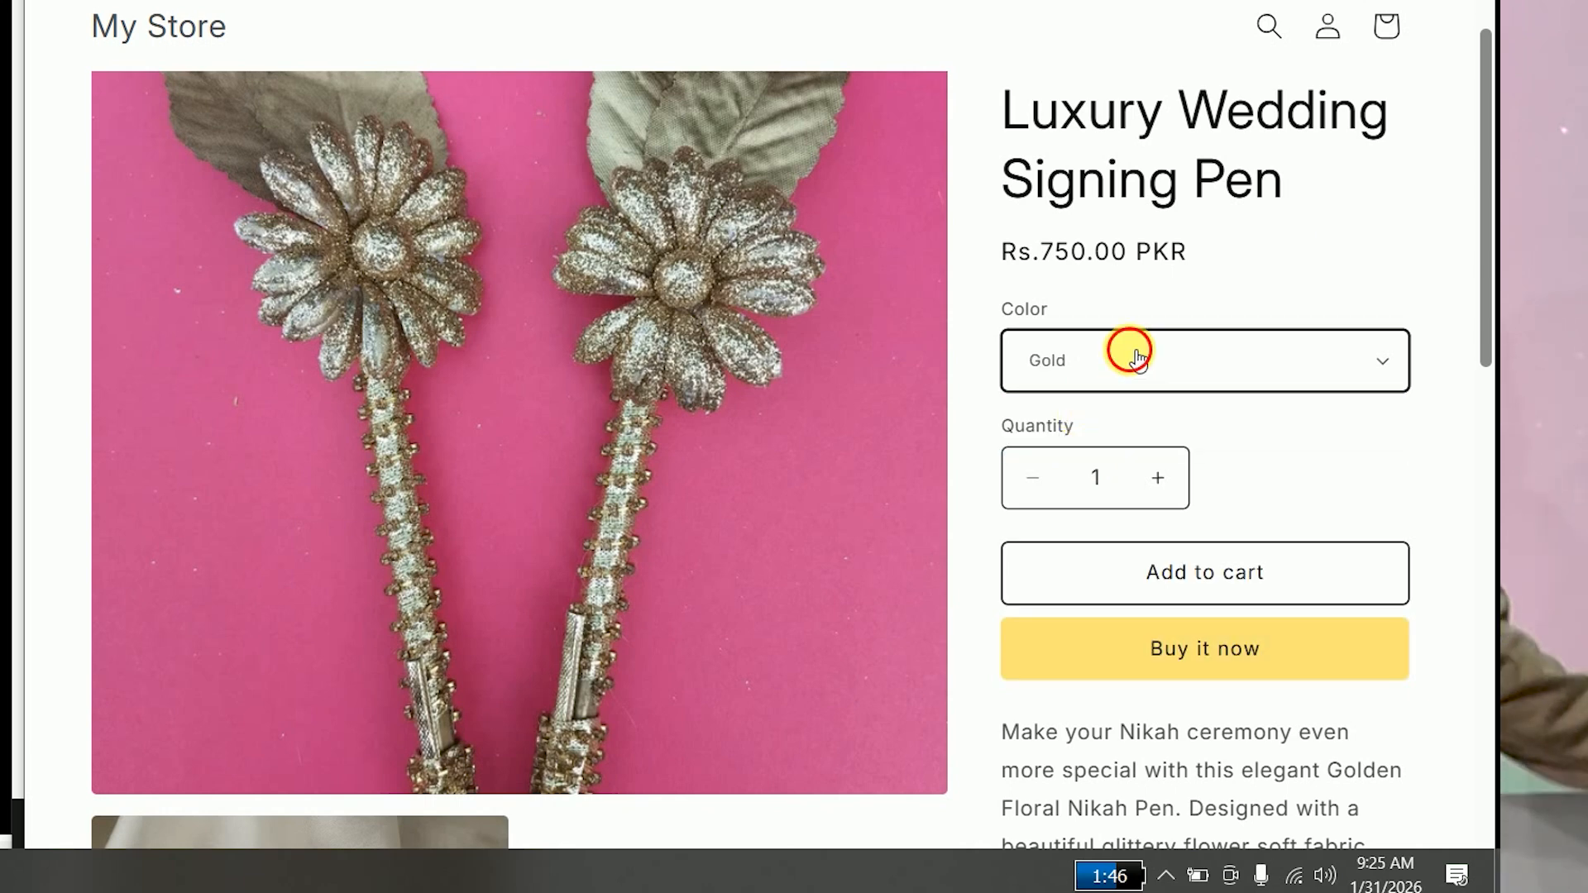
click(1127, 351)
click(1099, 446)
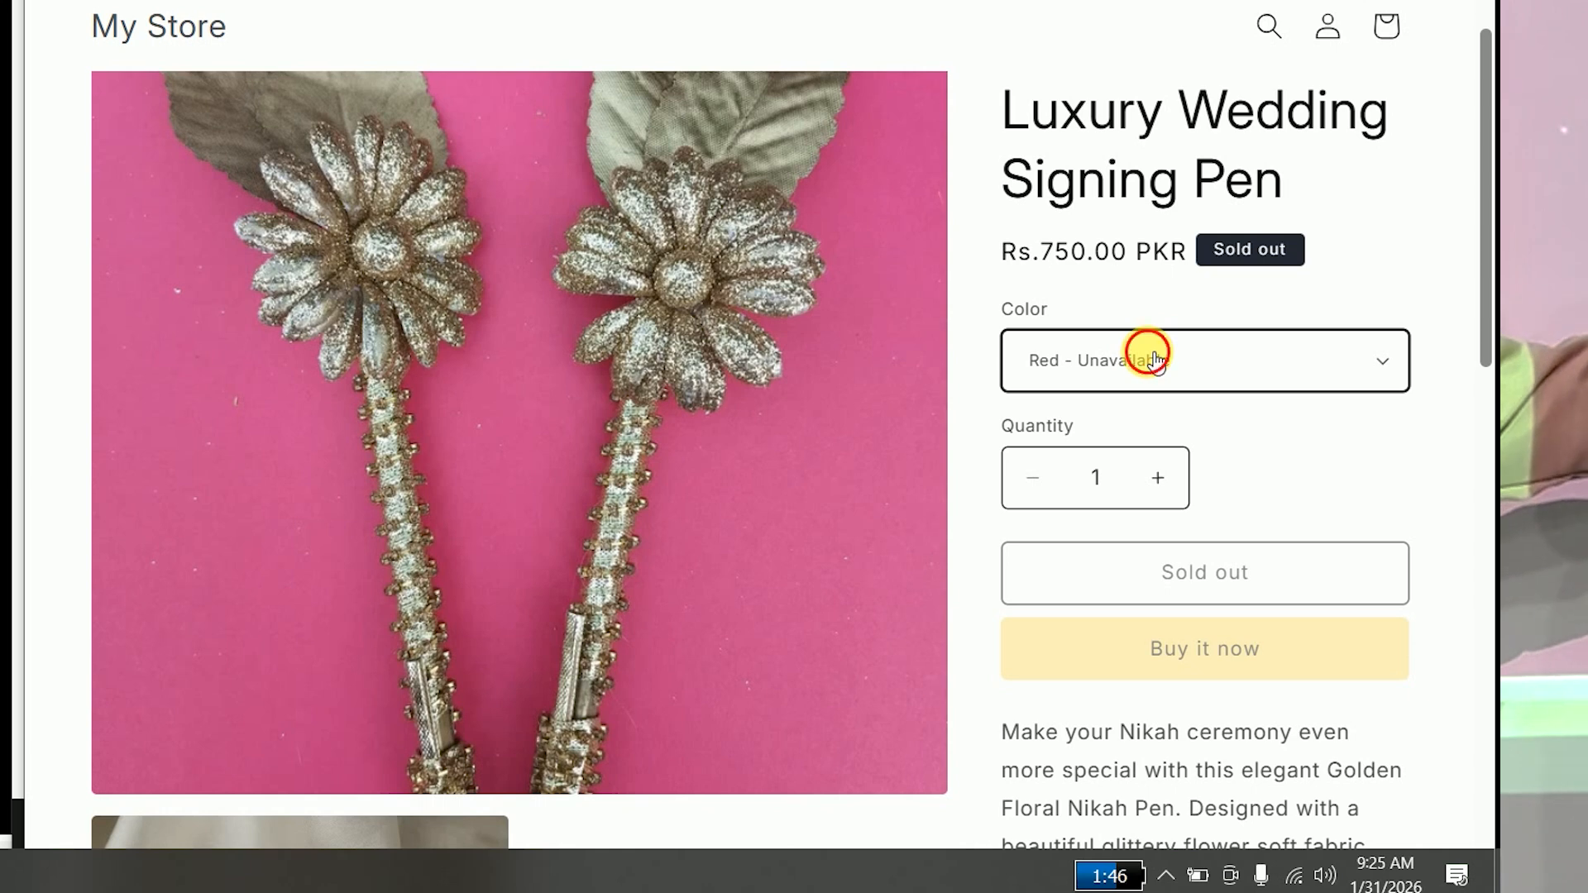
click(1153, 357)
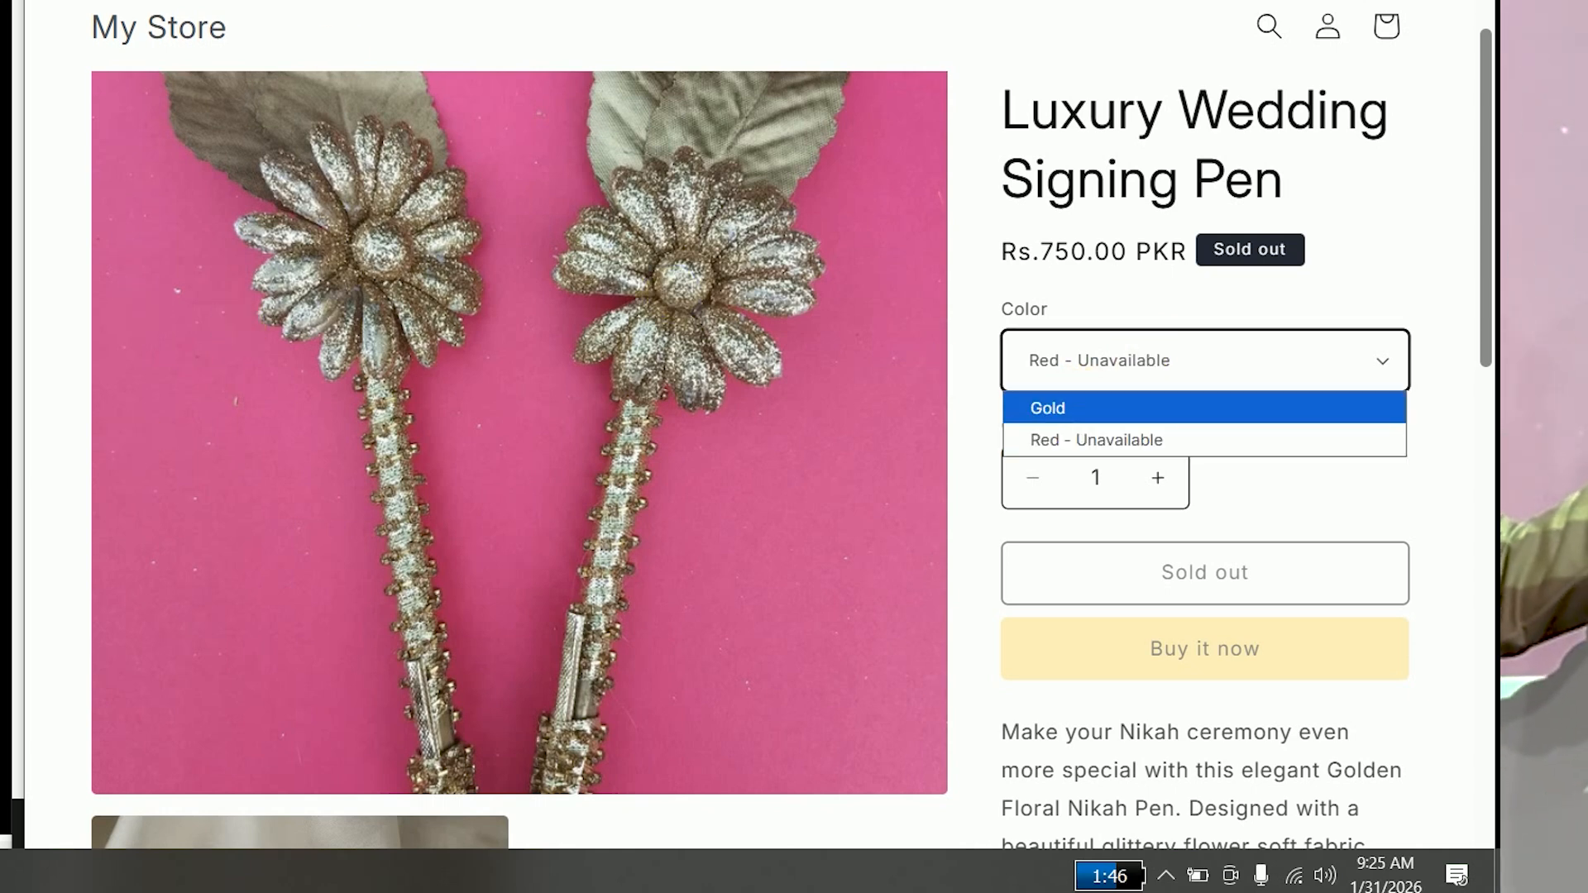
key(alt+Tab)
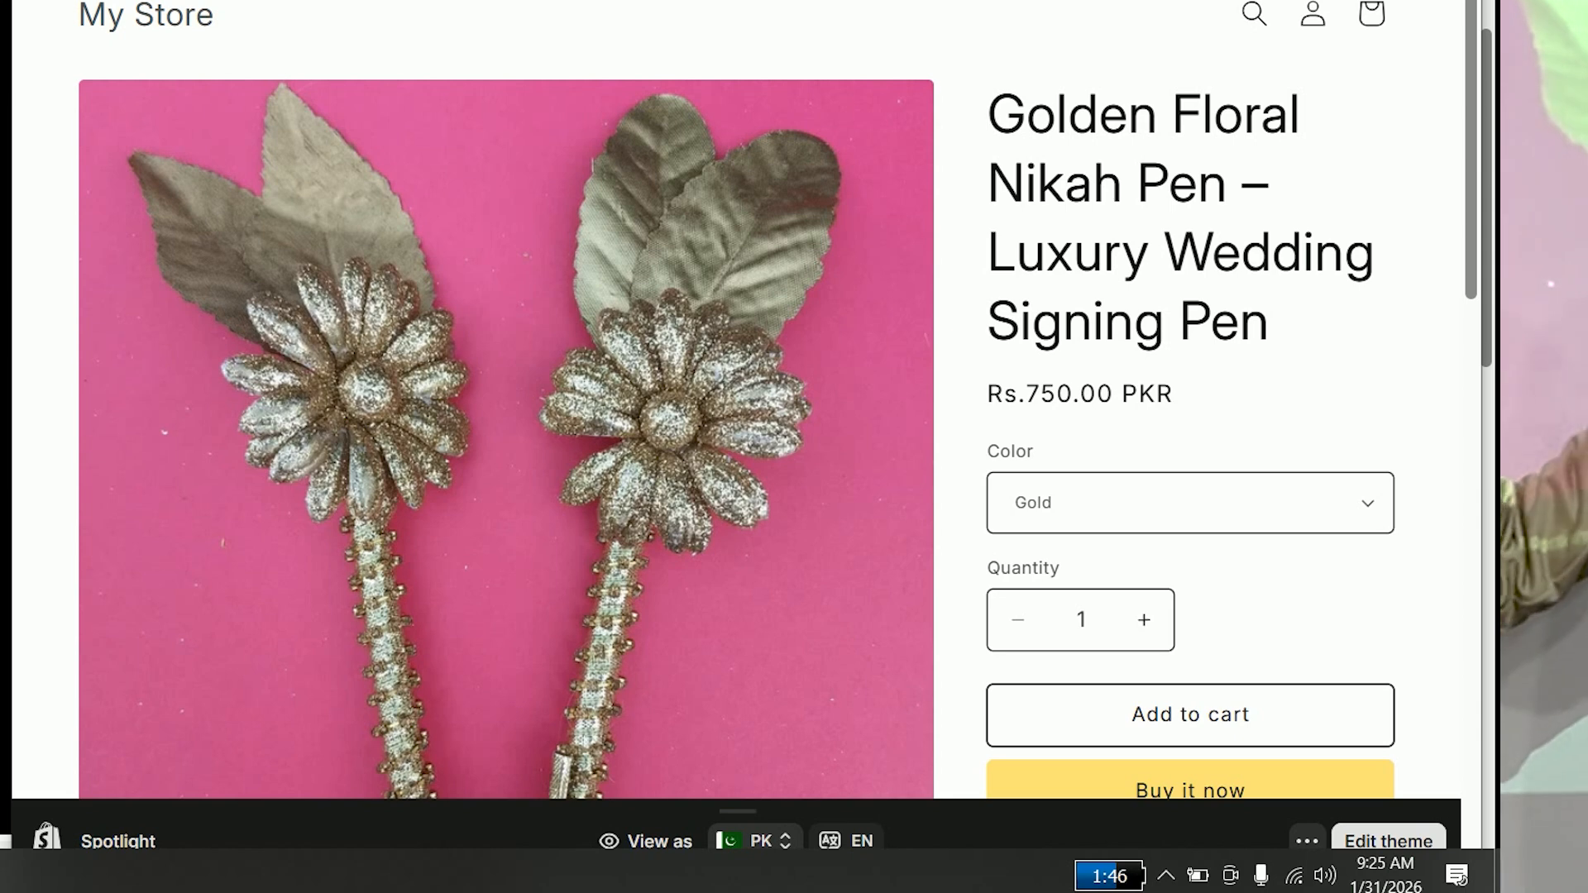
key(ctrl+Tab)
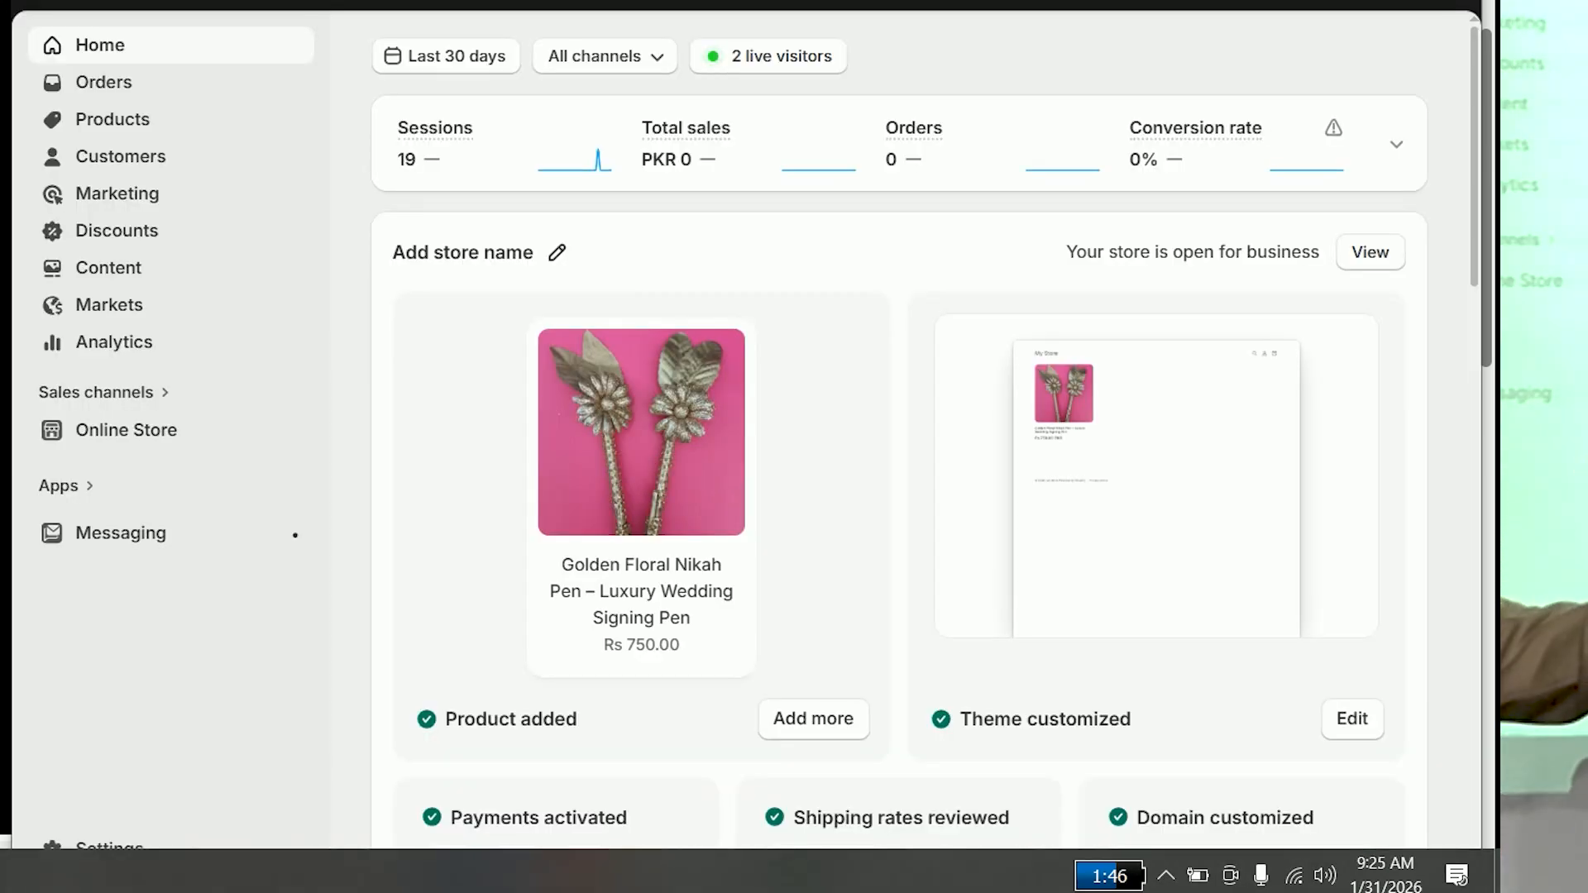
key(ctrl+Tab)
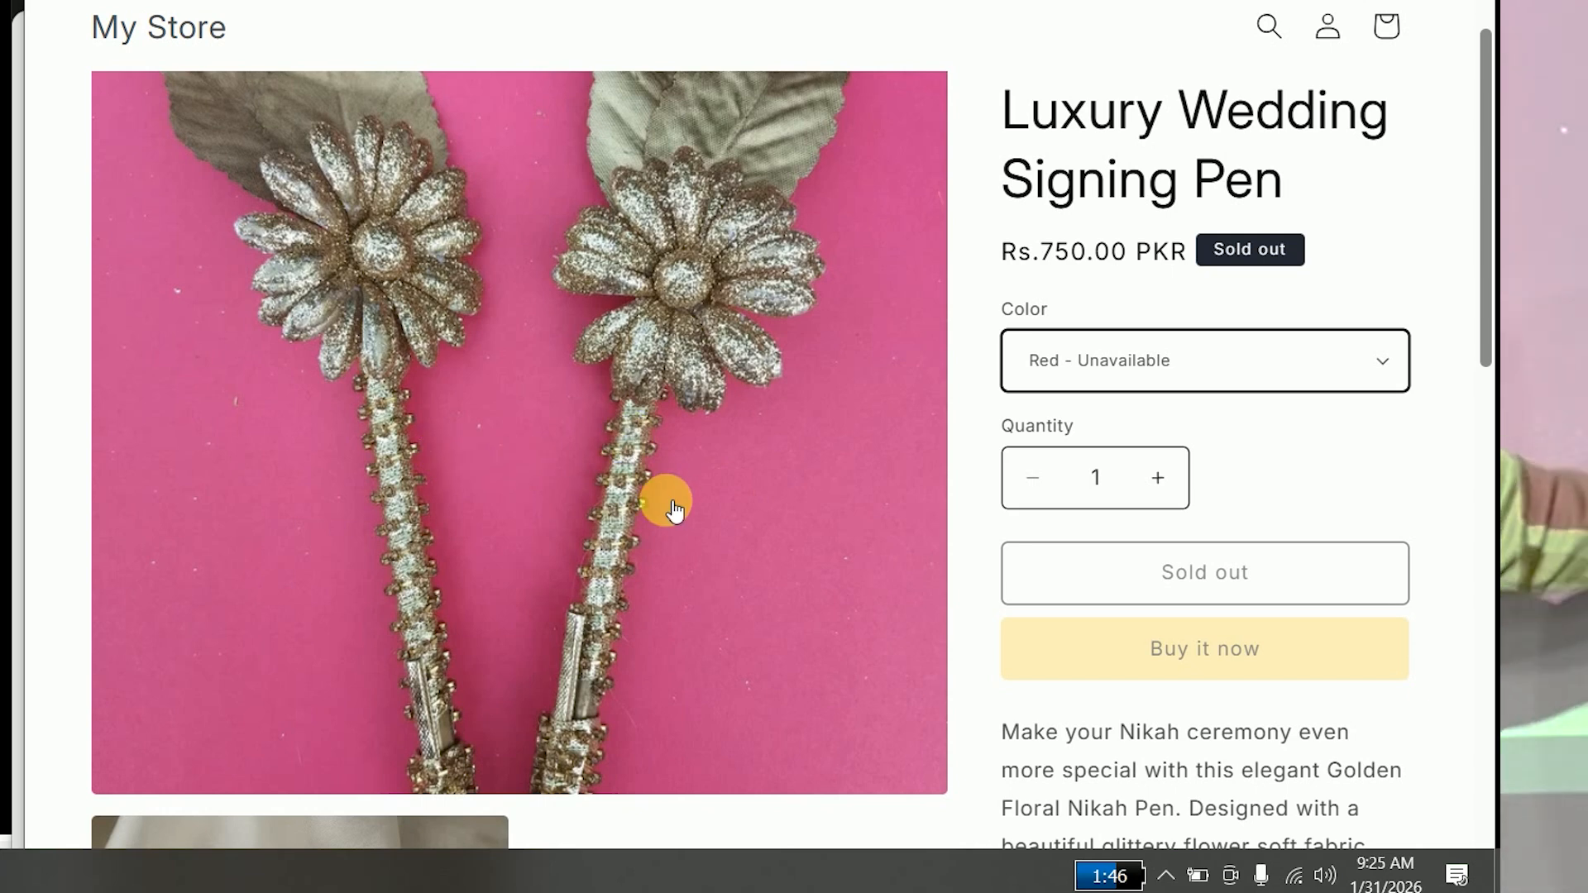
Step: Select the Gold color on the storefront product page and try to buy it directly with Buy it now
click(1184, 377)
click(1106, 407)
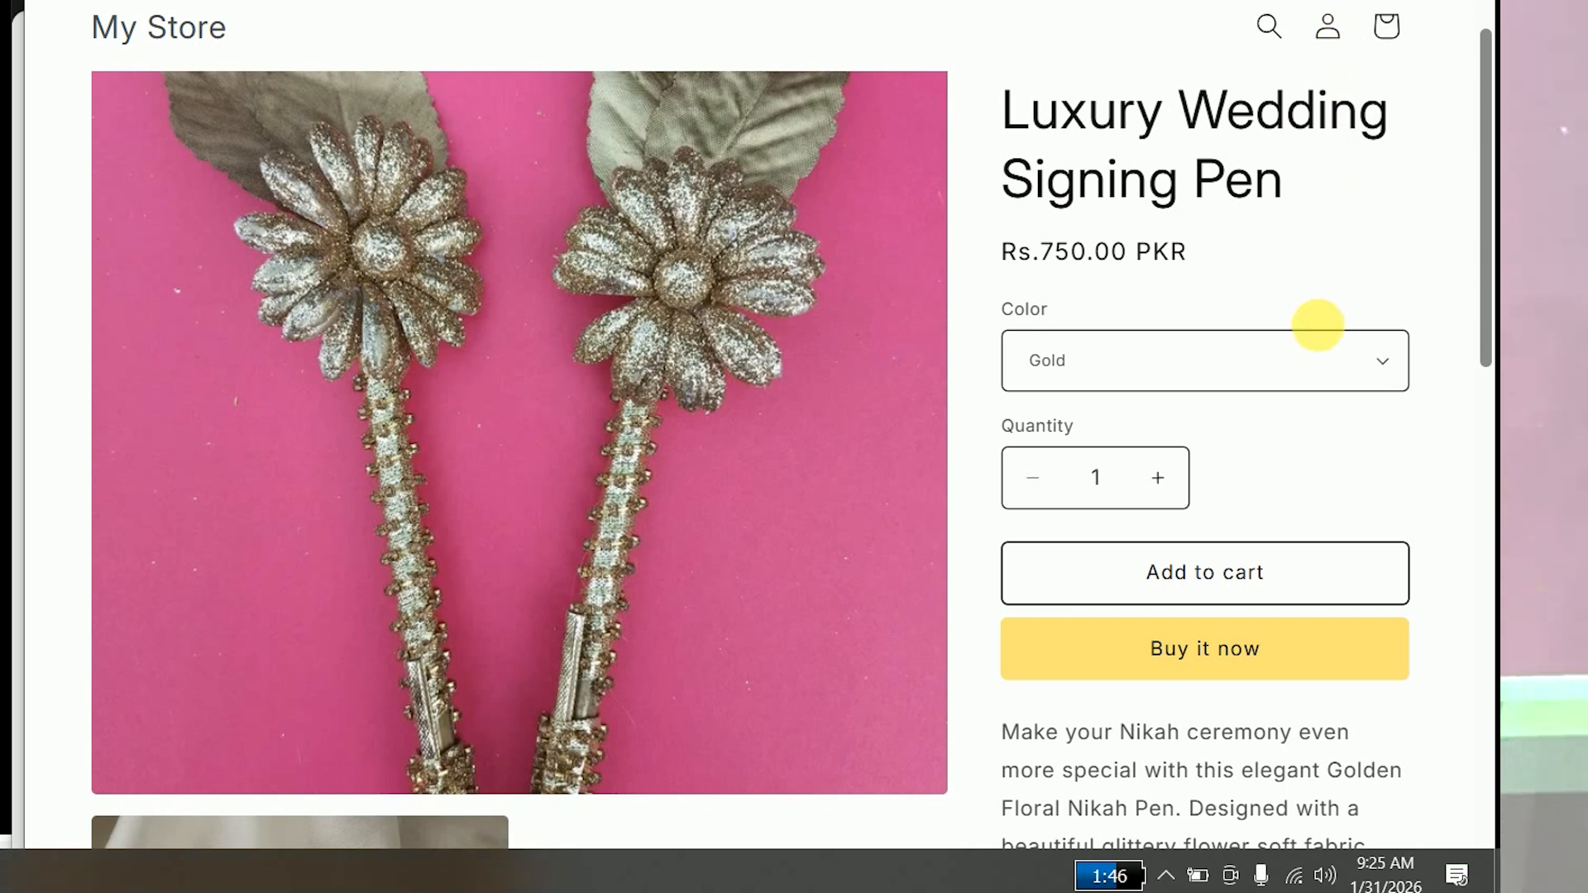
click(1196, 653)
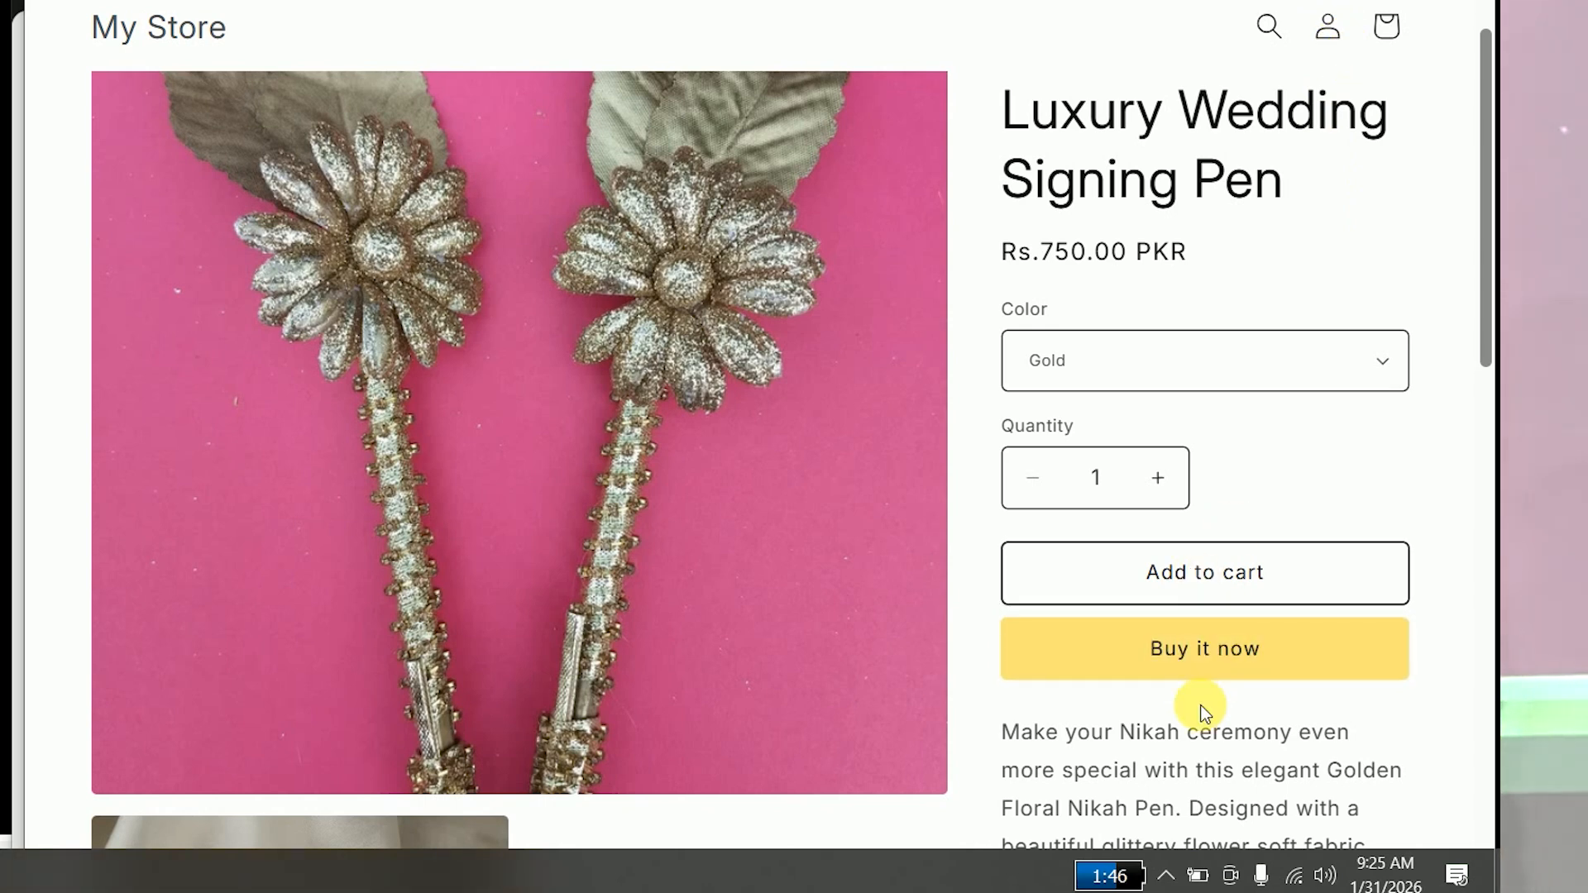